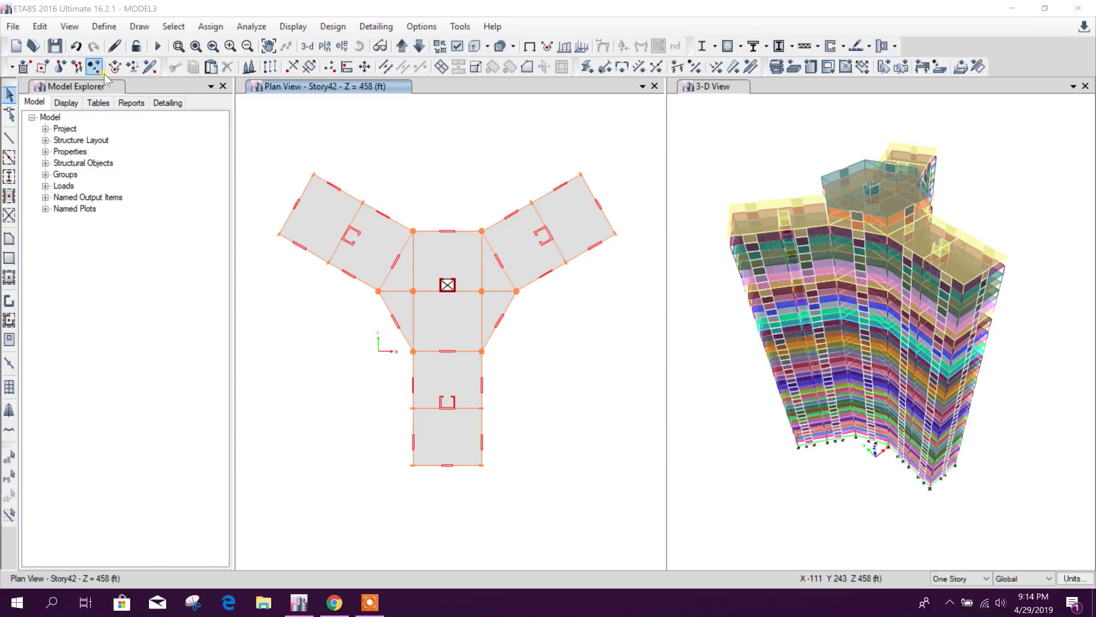
- Export the ETABS tower as a Revit Structure .exr file, overwriting MODEL3.EXR
left_click(13, 26)
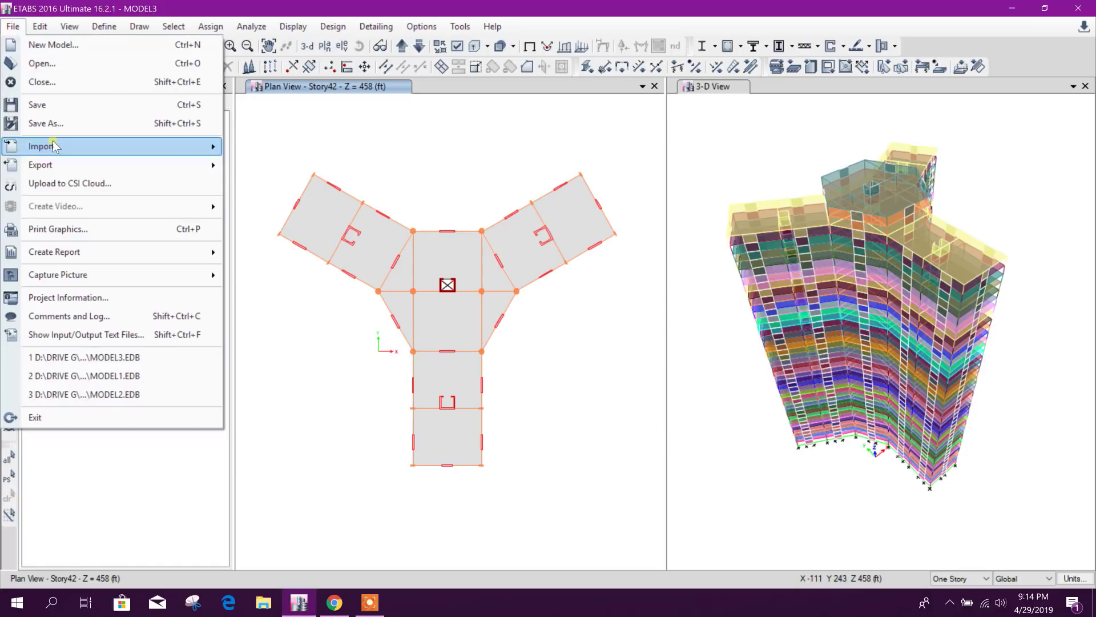
mouse_move(60, 166)
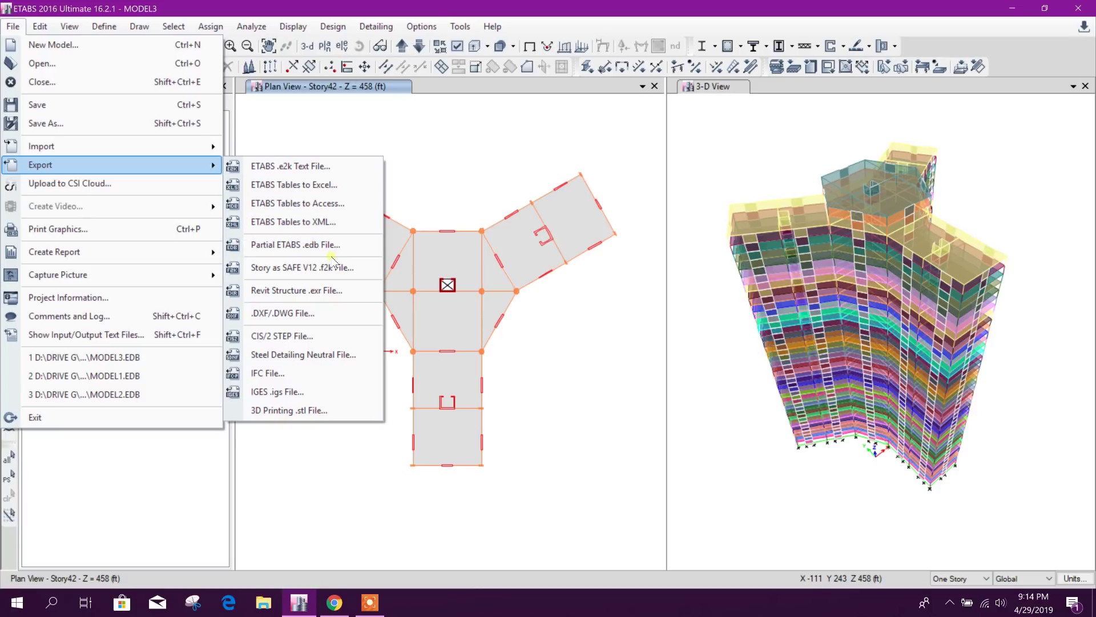
left_click(321, 292)
left_click(435, 334)
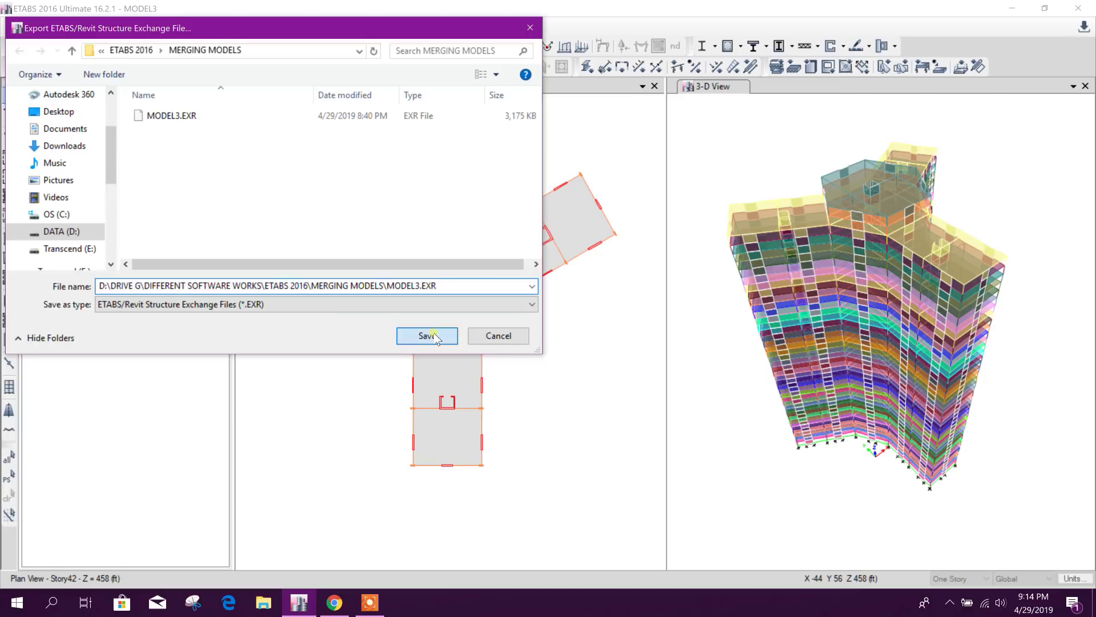
key("Left")
key("Return")
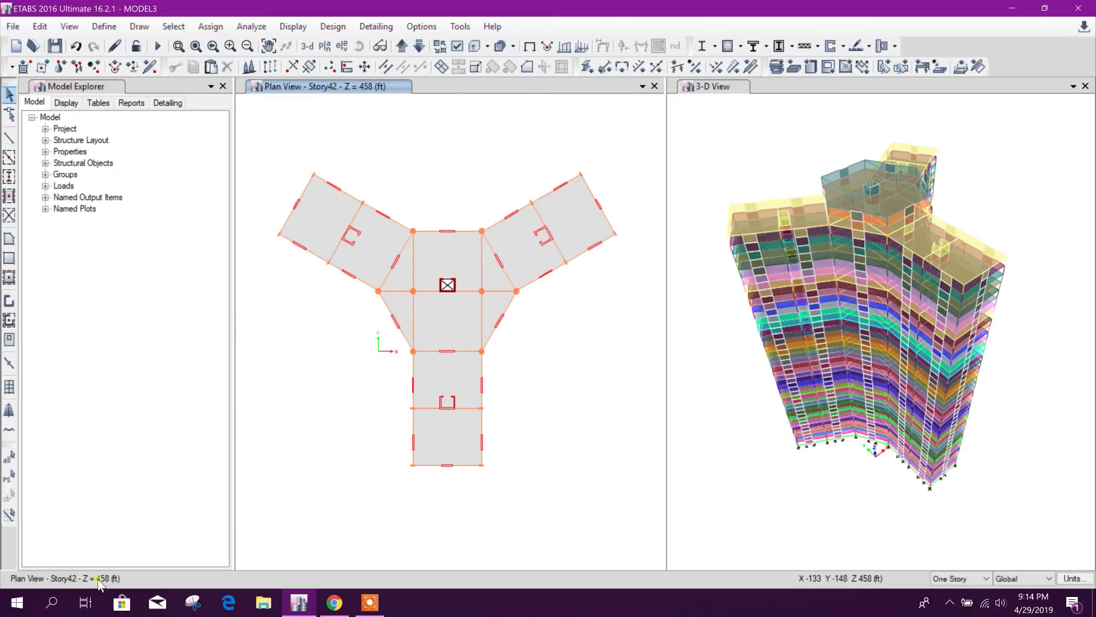
left_click(53, 603)
- Launch Revit 2019 from the Windows search by typing REVI
type("REVI")
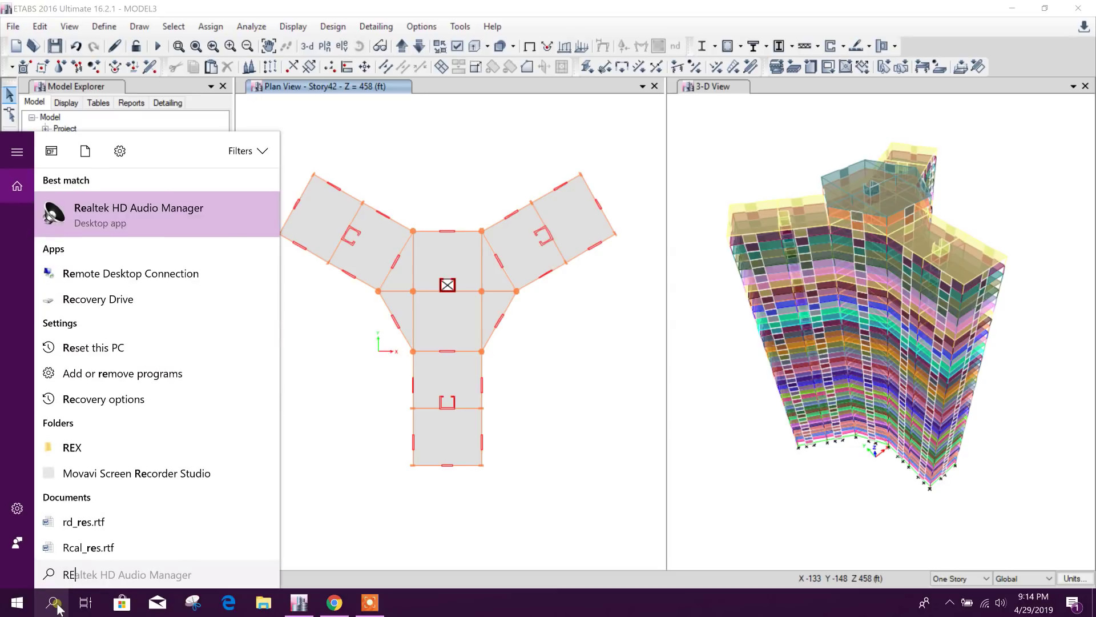
left_click(160, 221)
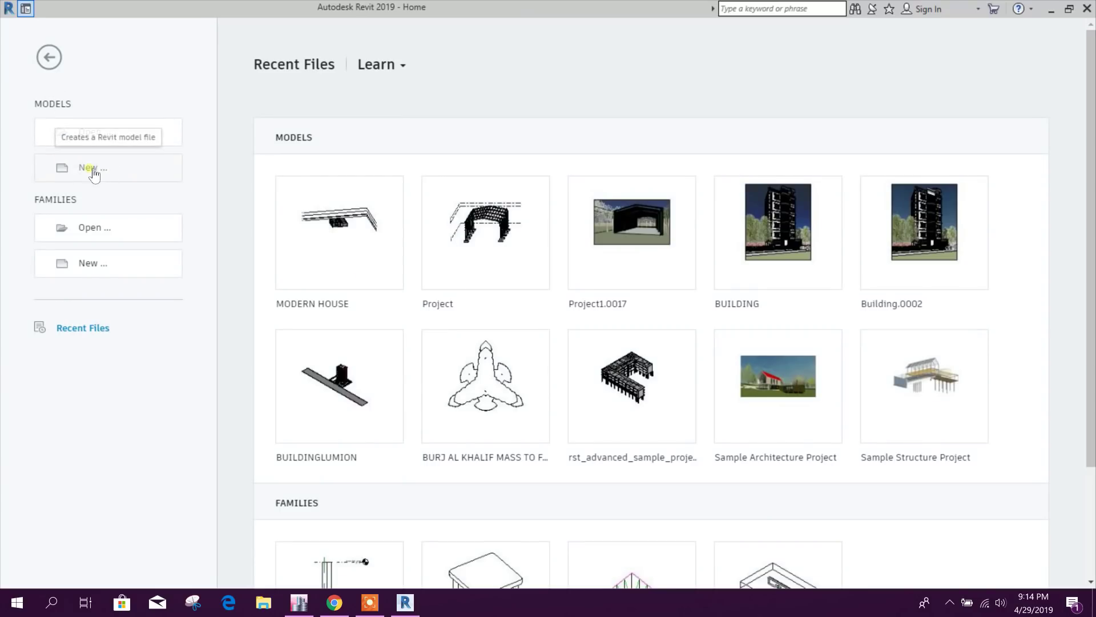
- Start a new Revit model, initially choosing the Structural Template from the template list
left_click(93, 171)
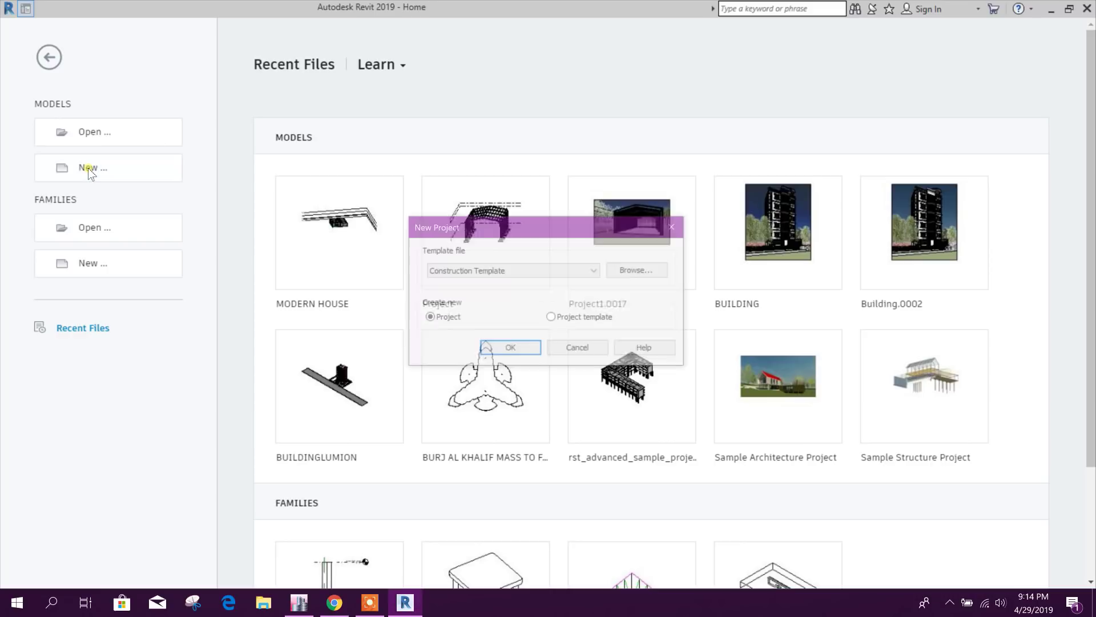
left_click(564, 271)
left_click(507, 311)
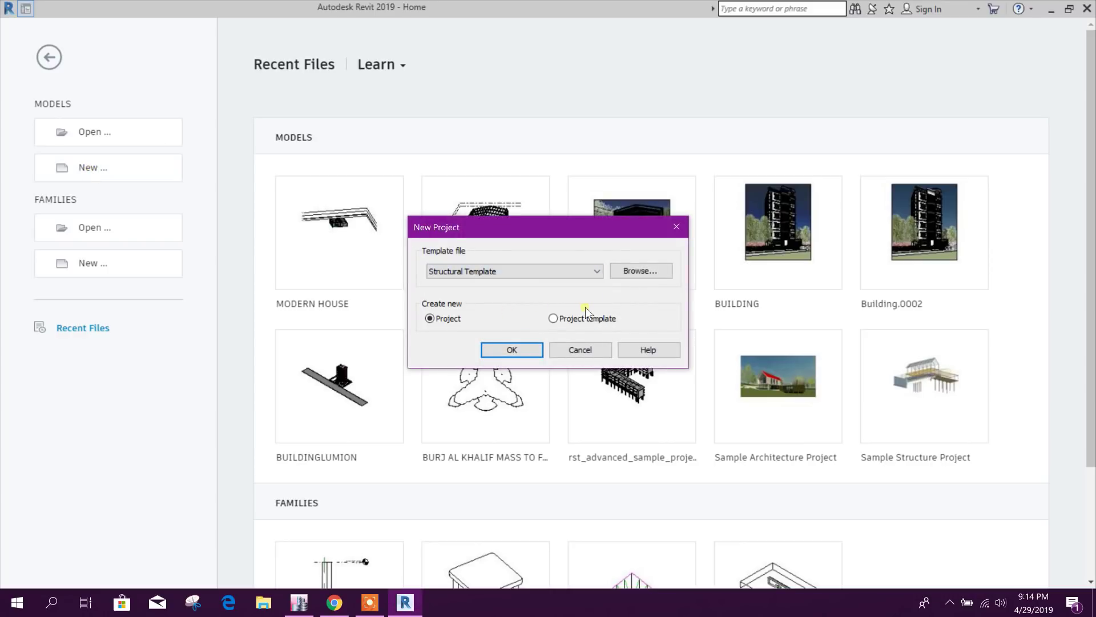
left_click_drag(526, 232, 548, 238)
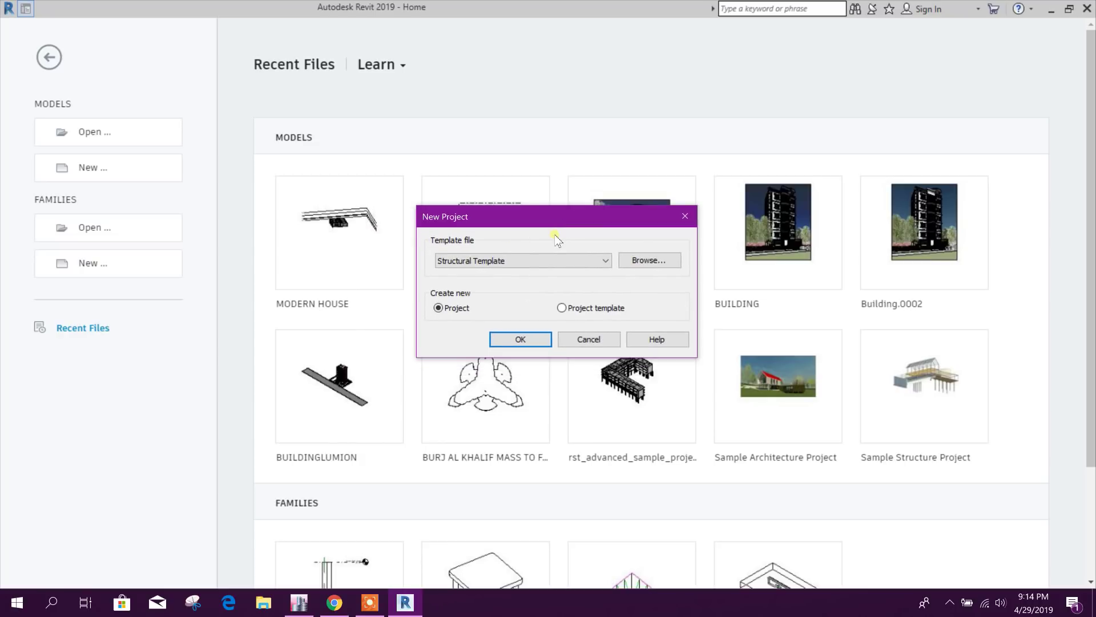
left_click(568, 224)
- Browse to the US Imperial folder and use Structural Analysis-Default.rte as the template
left_click(639, 263)
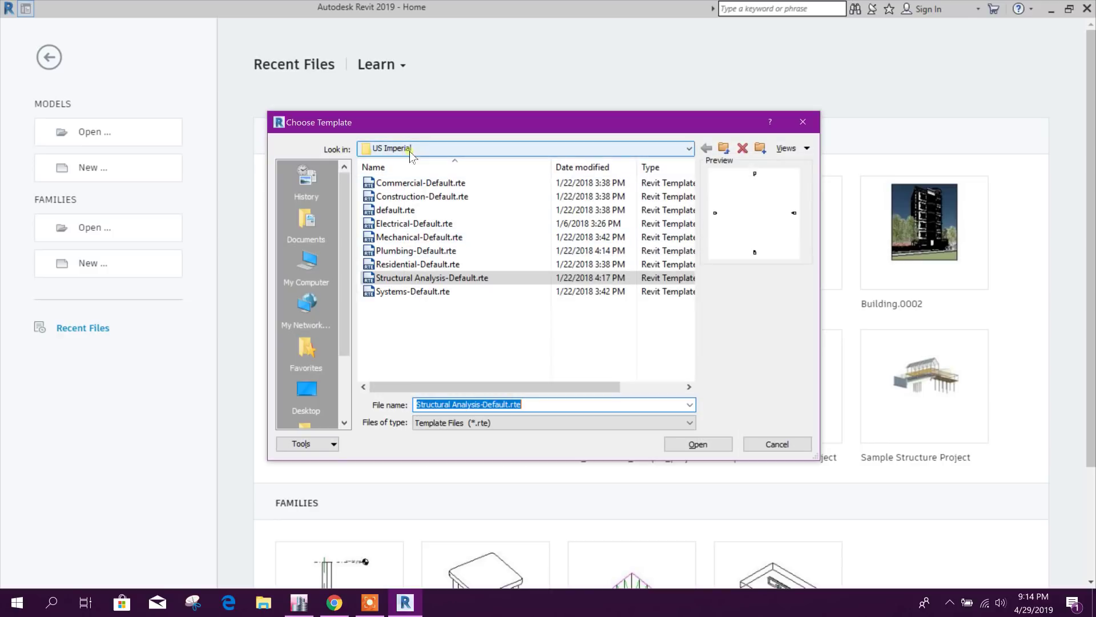
left_click(798, 131)
left_click(724, 148)
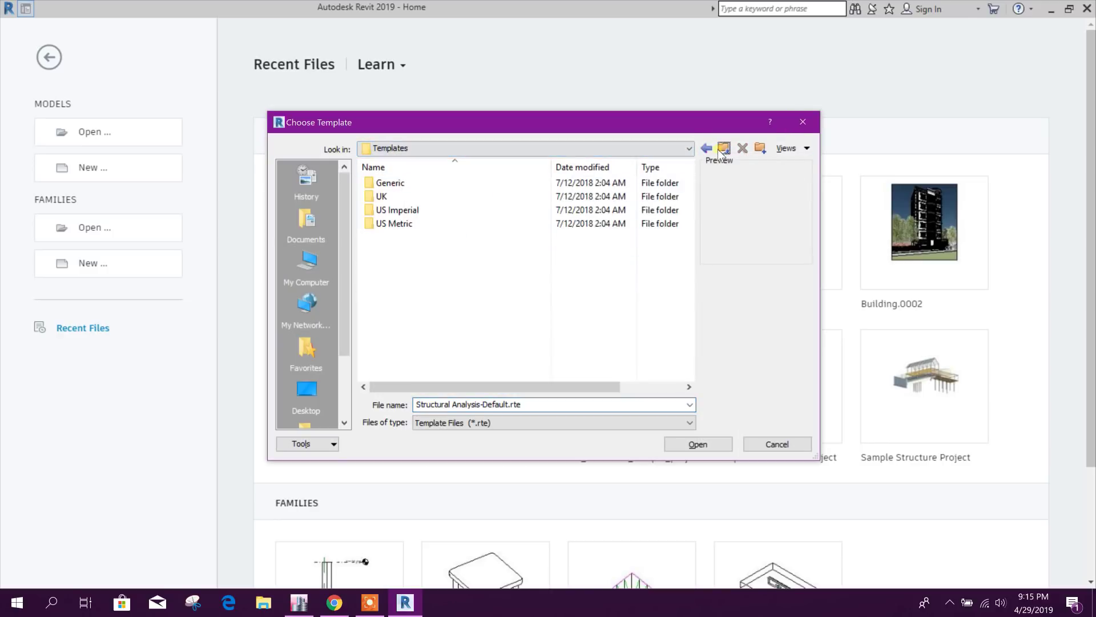
left_click(411, 224)
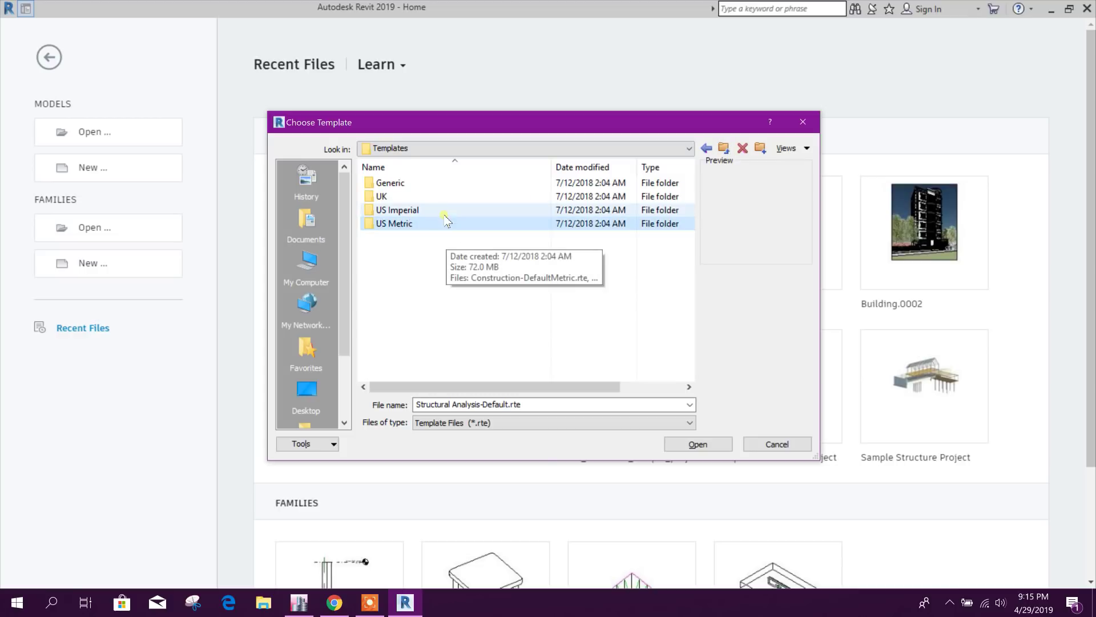
double_click(446, 211)
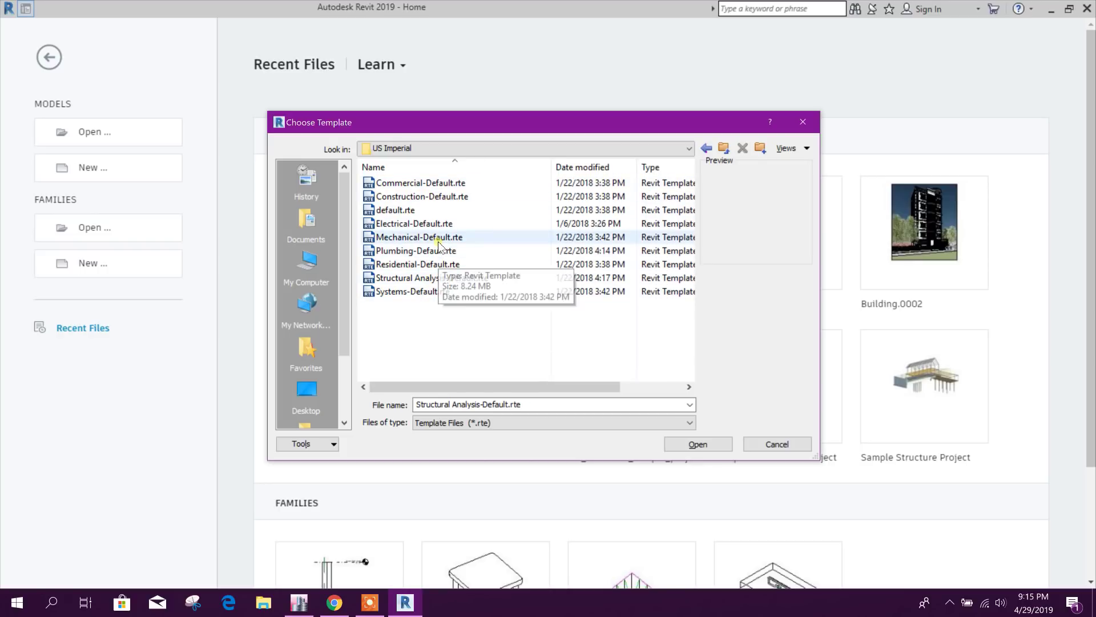
left_click(433, 211)
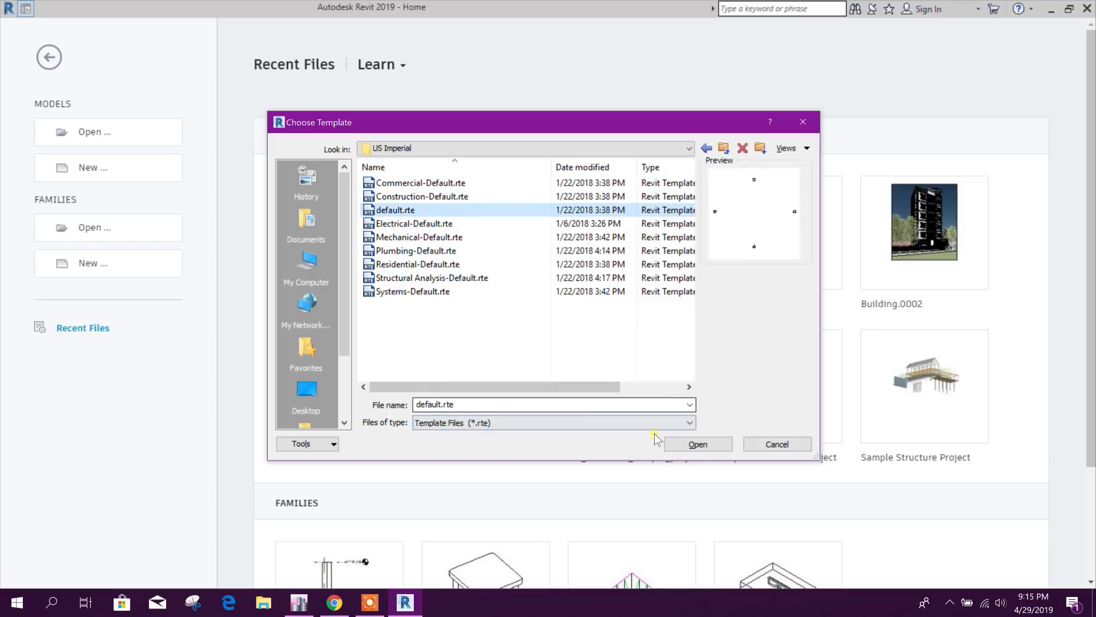
left_click(485, 279)
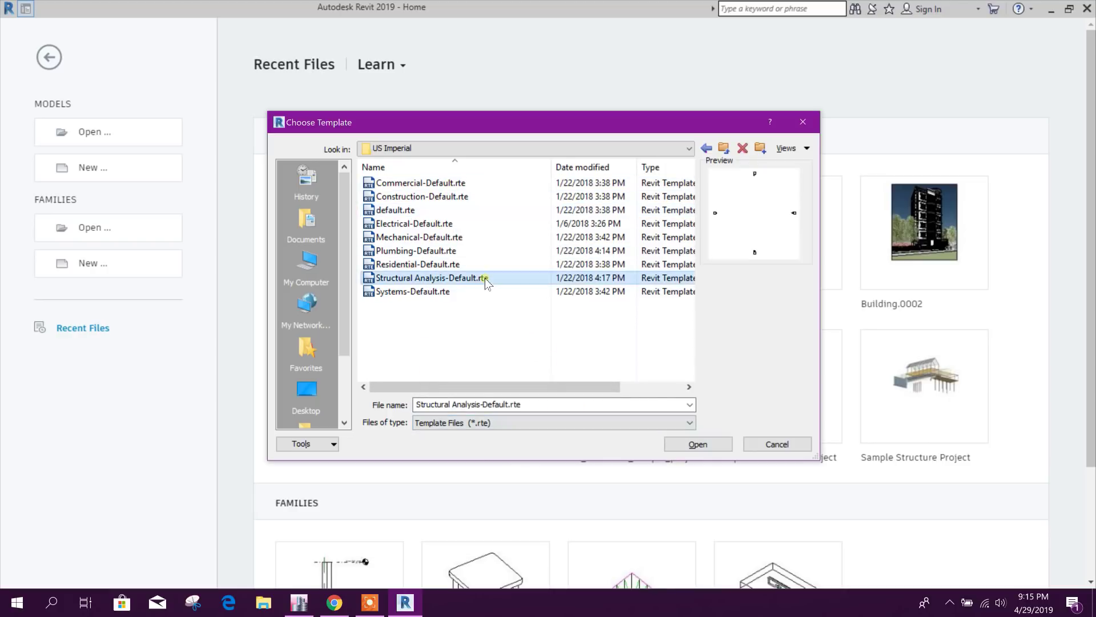
left_click(715, 445)
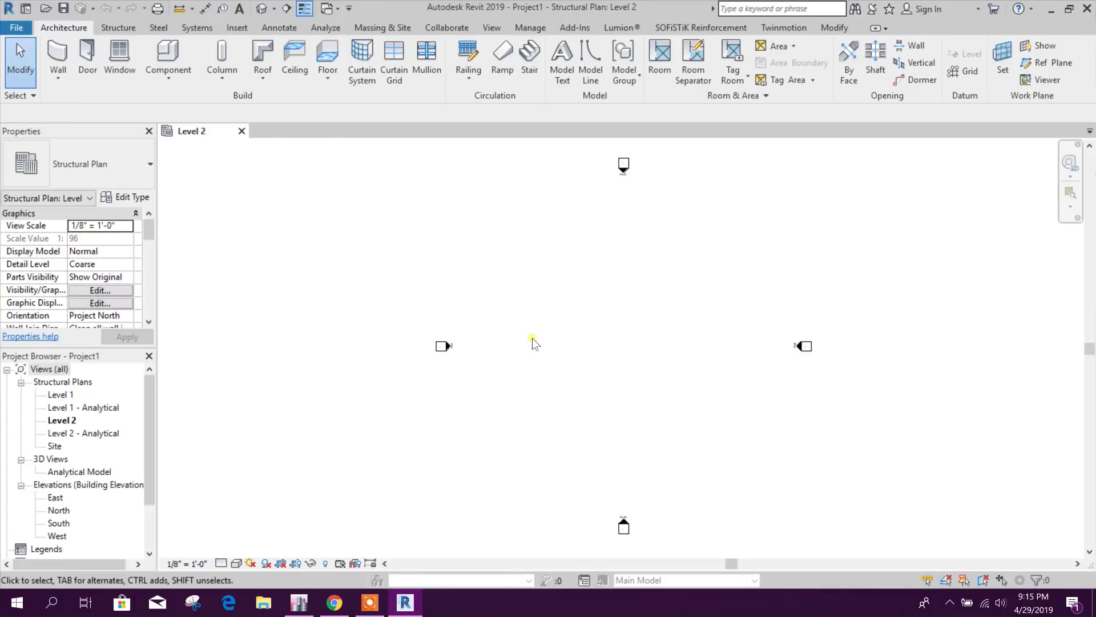
- Import MODEL3.EXR through the ETABS Import to Create New Revit Project tool, accepting the shared-parameters warning
left_click(574, 28)
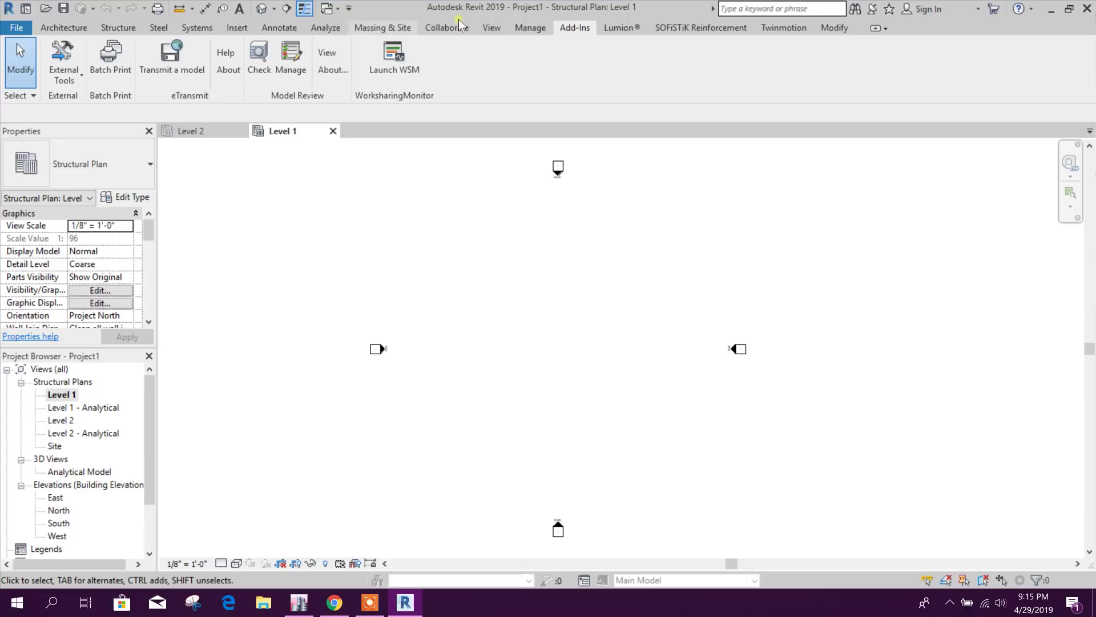
left_click(81, 79)
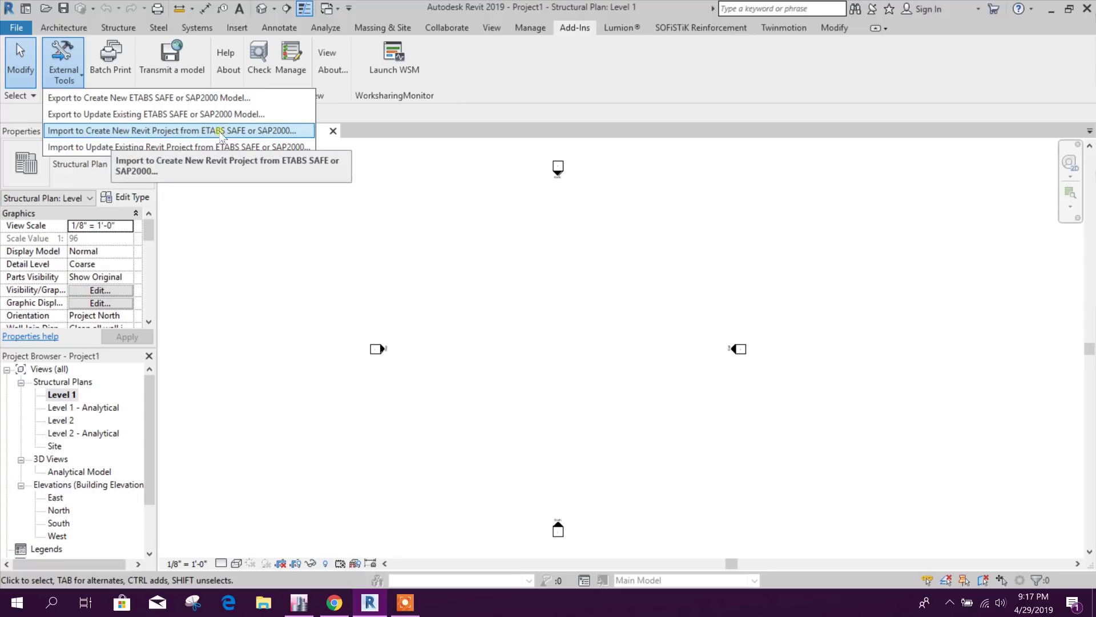
left_click(286, 133)
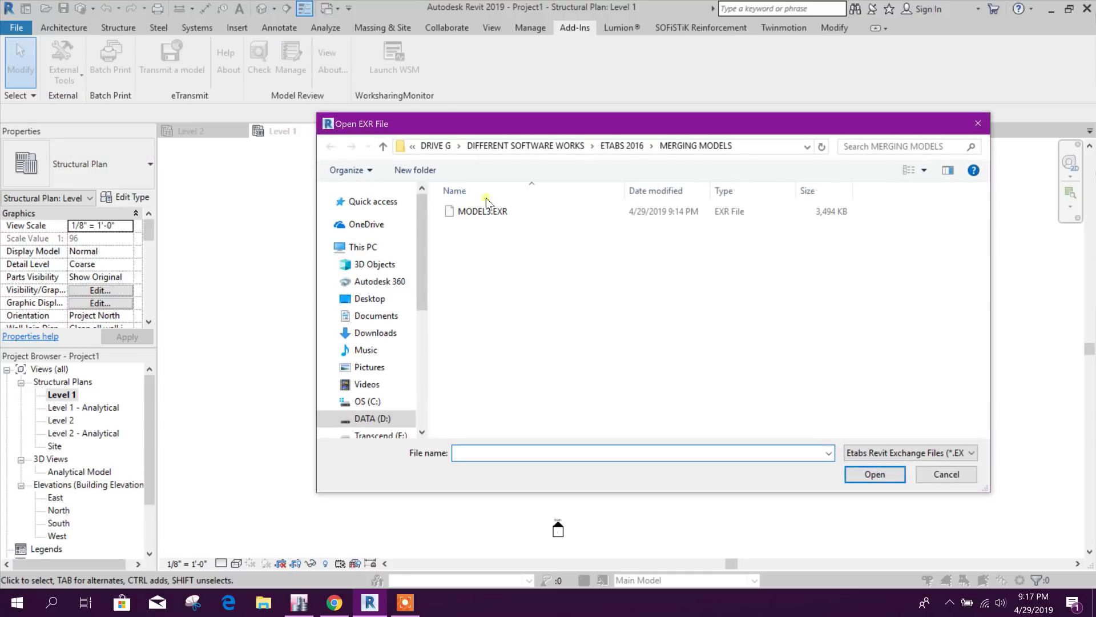
left_click(482, 212)
left_click(874, 475)
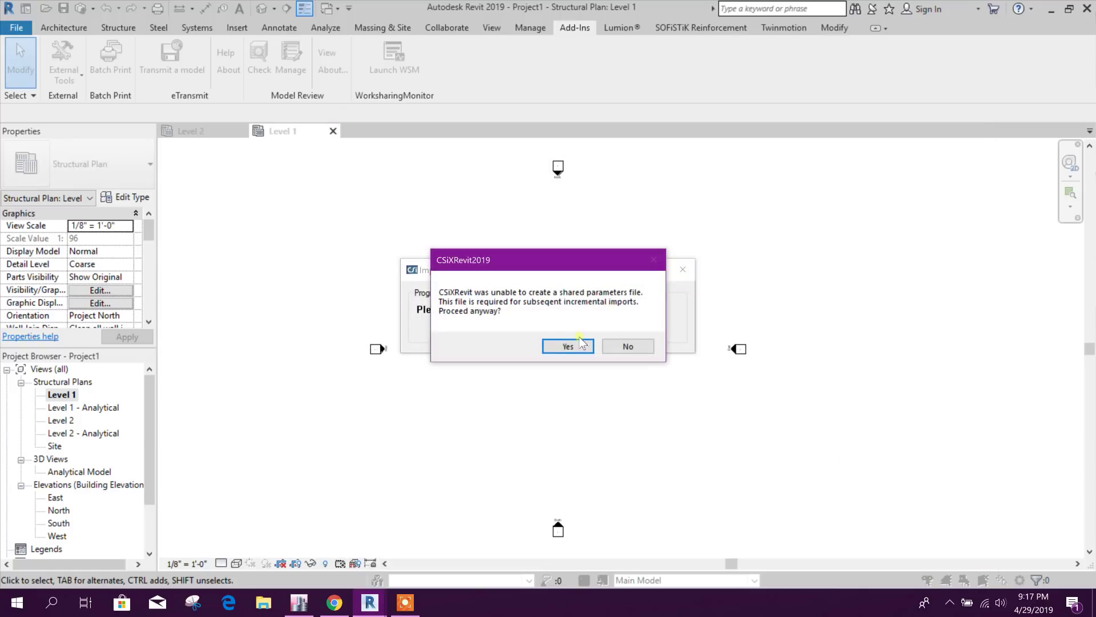
left_click(574, 345)
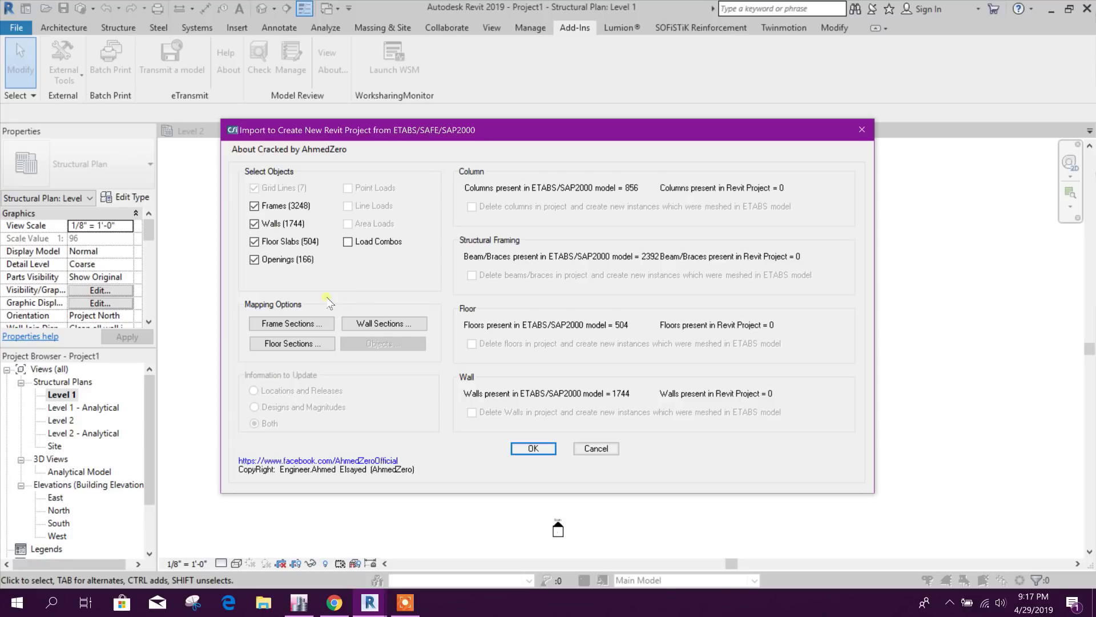
left_click(291, 323)
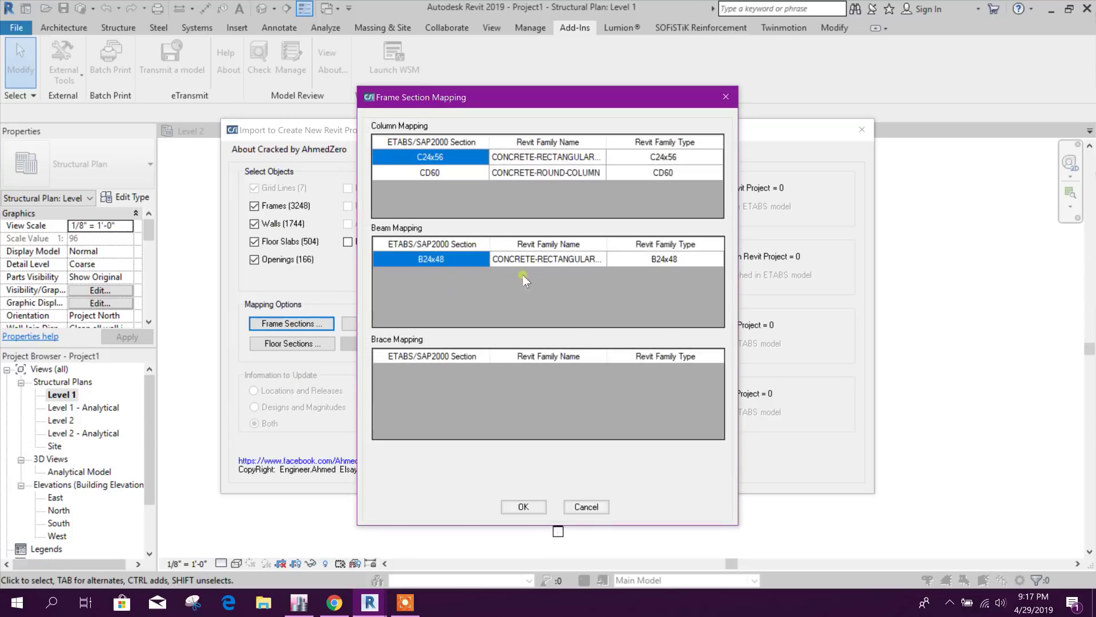
- Review the column section mappings, keeping CD60 mapped to its round column type
left_click(452, 173)
left_click(456, 163)
left_click(664, 177)
left_click(664, 176)
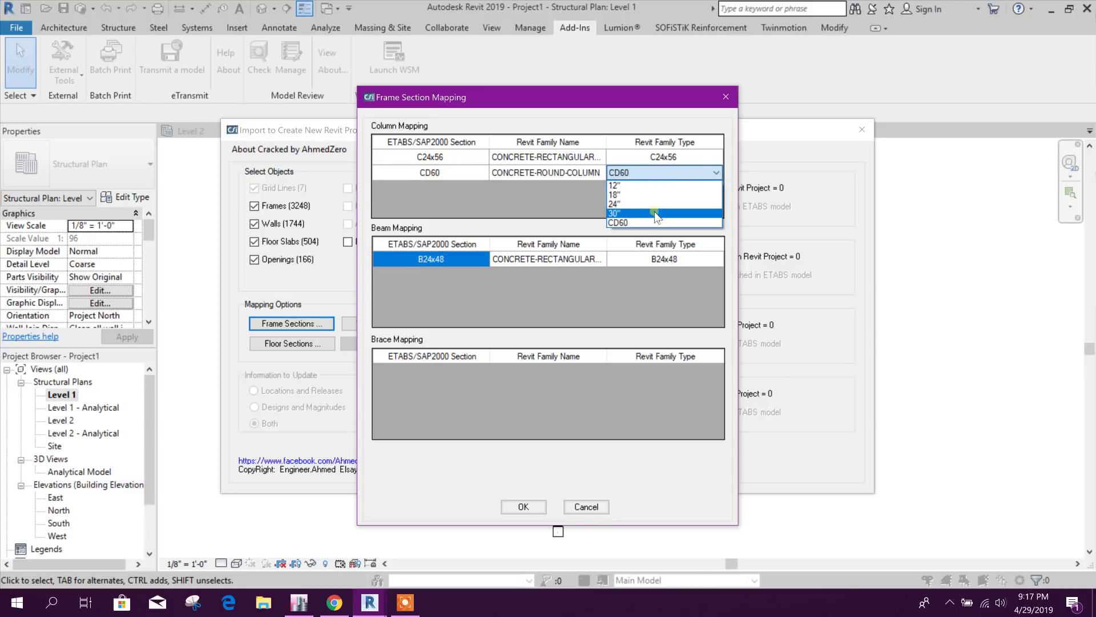
left_click(619, 125)
left_click(676, 174)
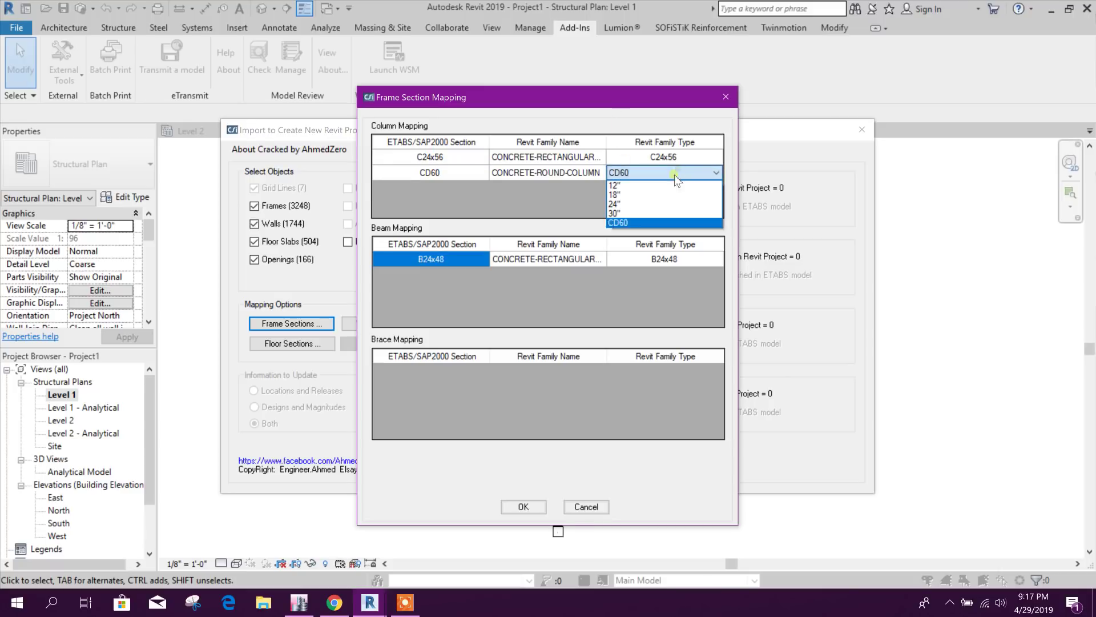
left_click(633, 224)
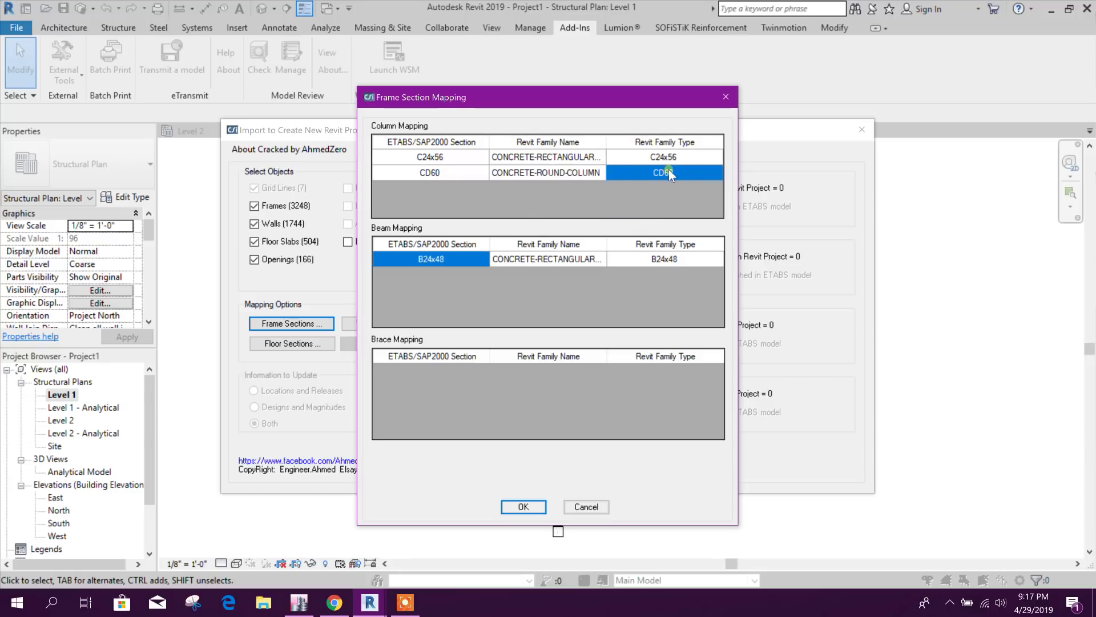
left_click_drag(588, 101, 594, 92)
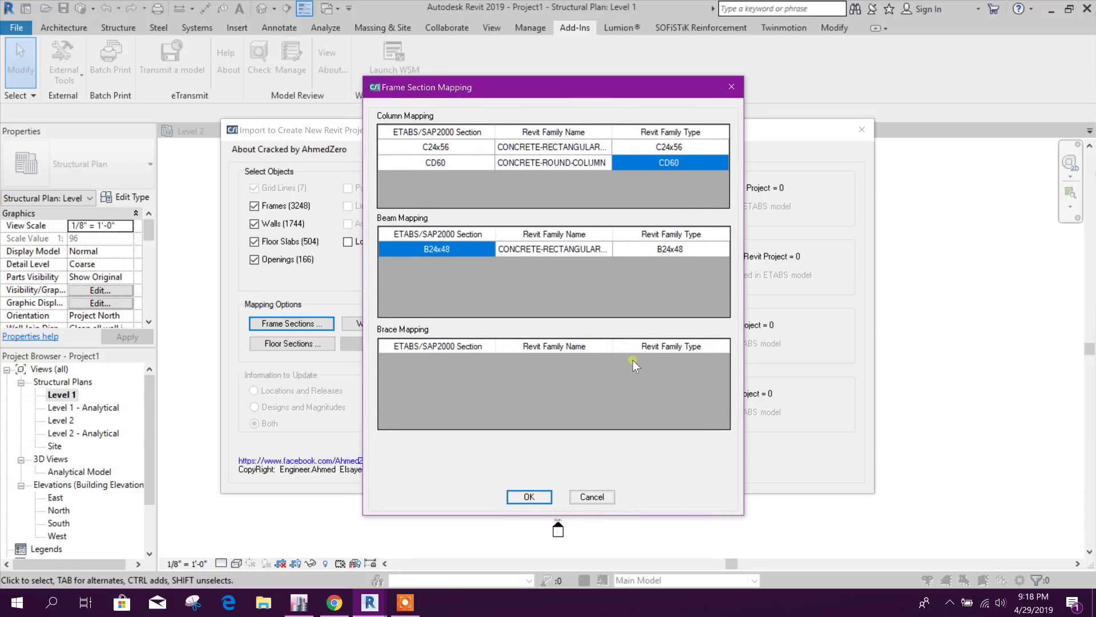
- Accept the frame section mappings and import the ETABS model until data transfer completes
left_click(536, 495)
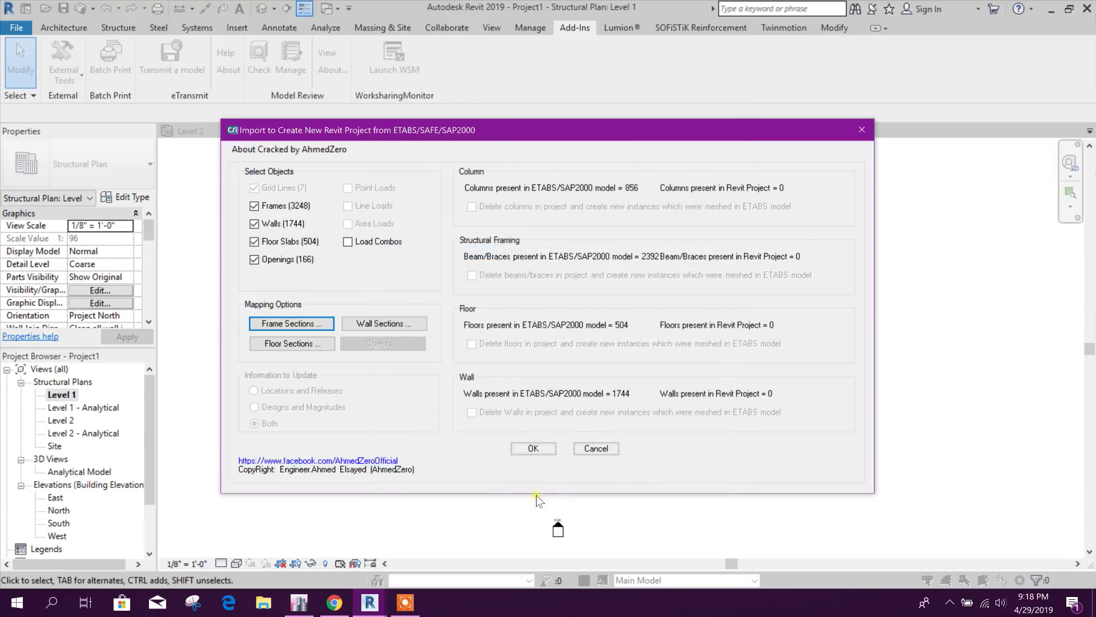
left_click(532, 449)
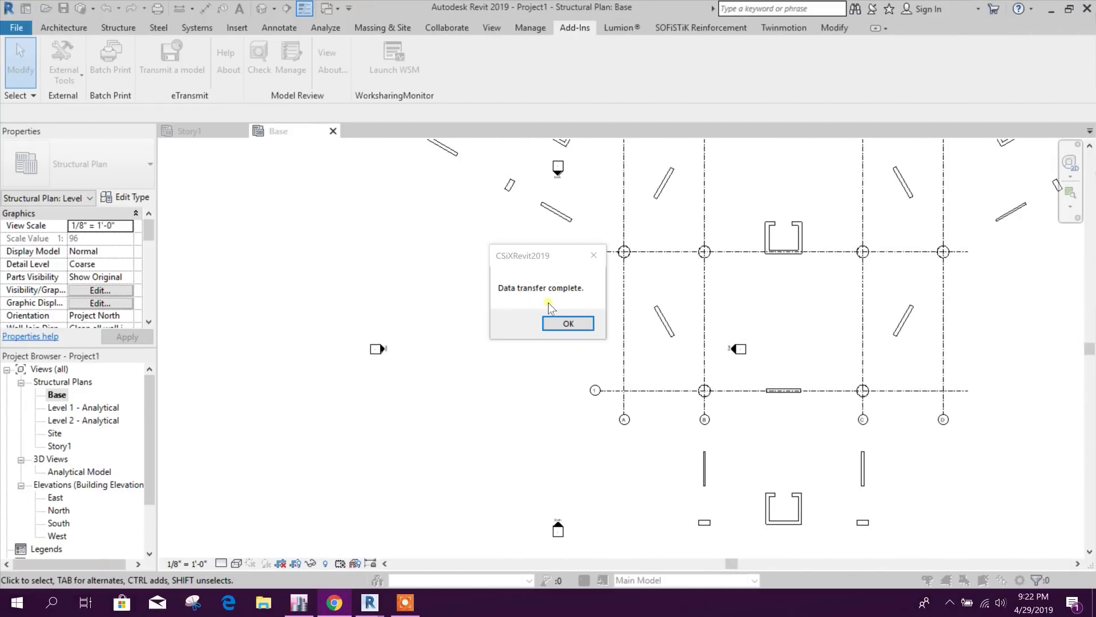
left_click(540, 256)
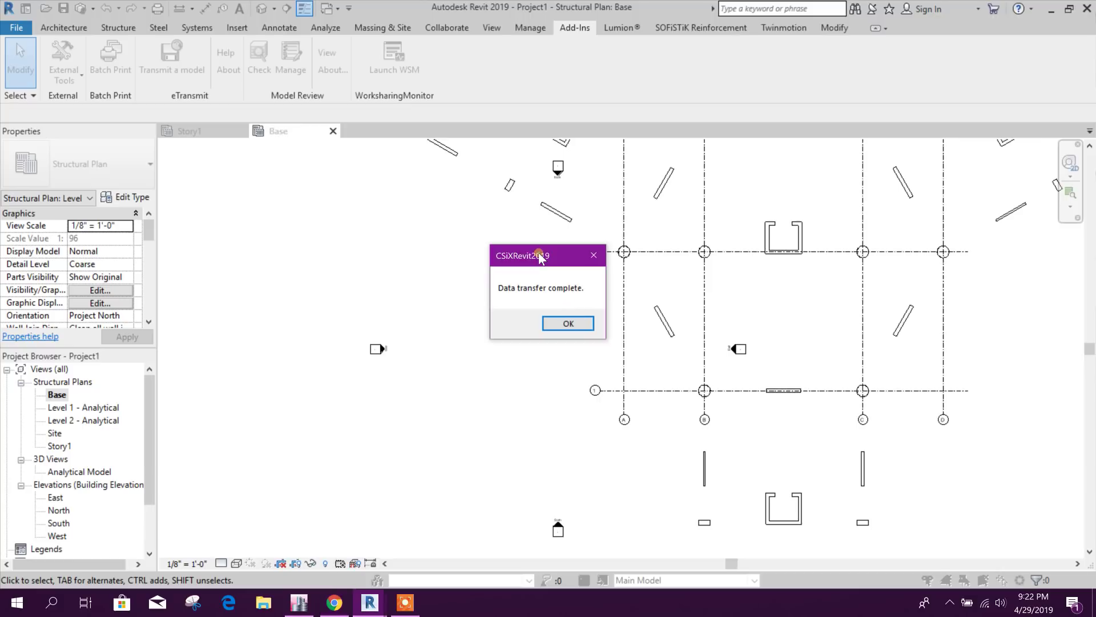
- Dismiss the transfer message, open the Story1 plan, and edit the S9 wall's type
left_click(557, 322)
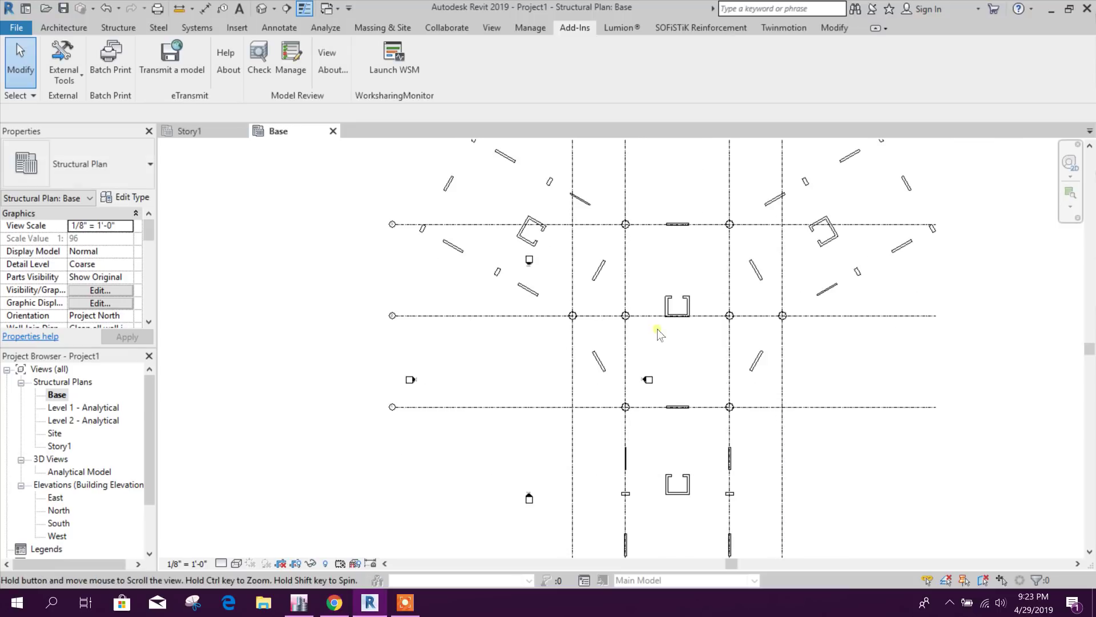
double_click(57, 446)
scroll(677, 408, "down", 3)
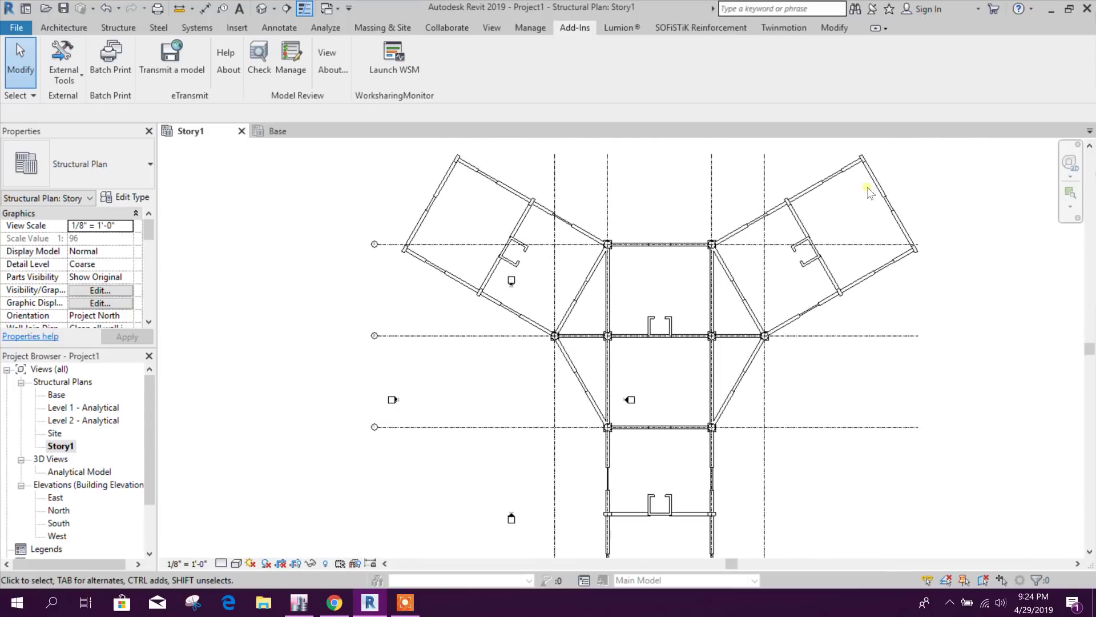
middle_click_drag(889, 440, 892, 426)
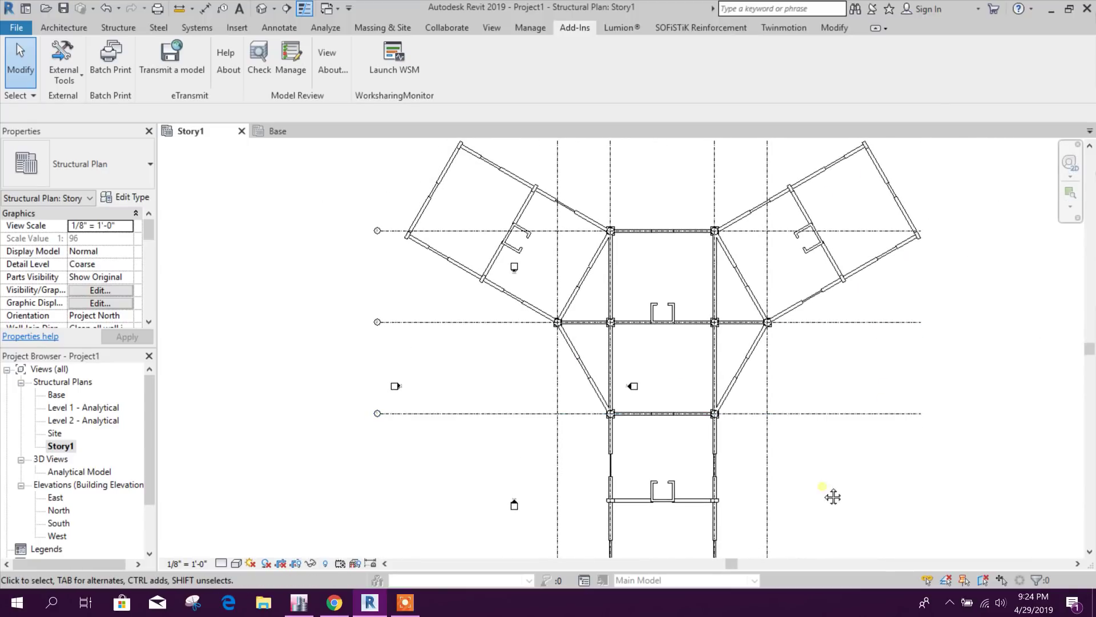
middle_click_drag(833, 496, 854, 418)
scroll(625, 388, "up", 2)
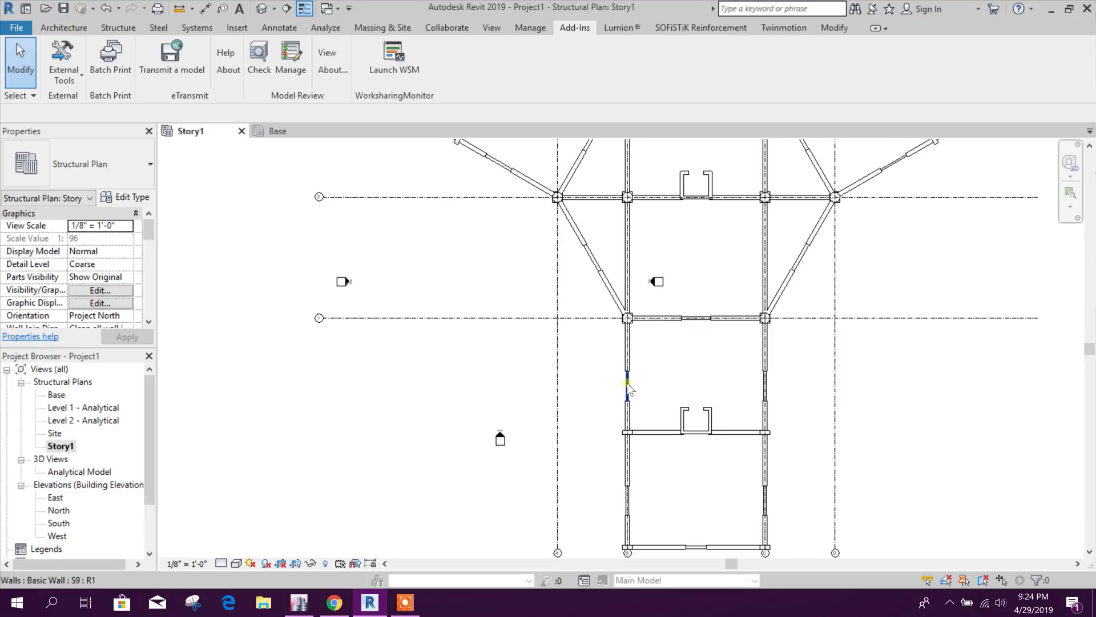
left_click(628, 388)
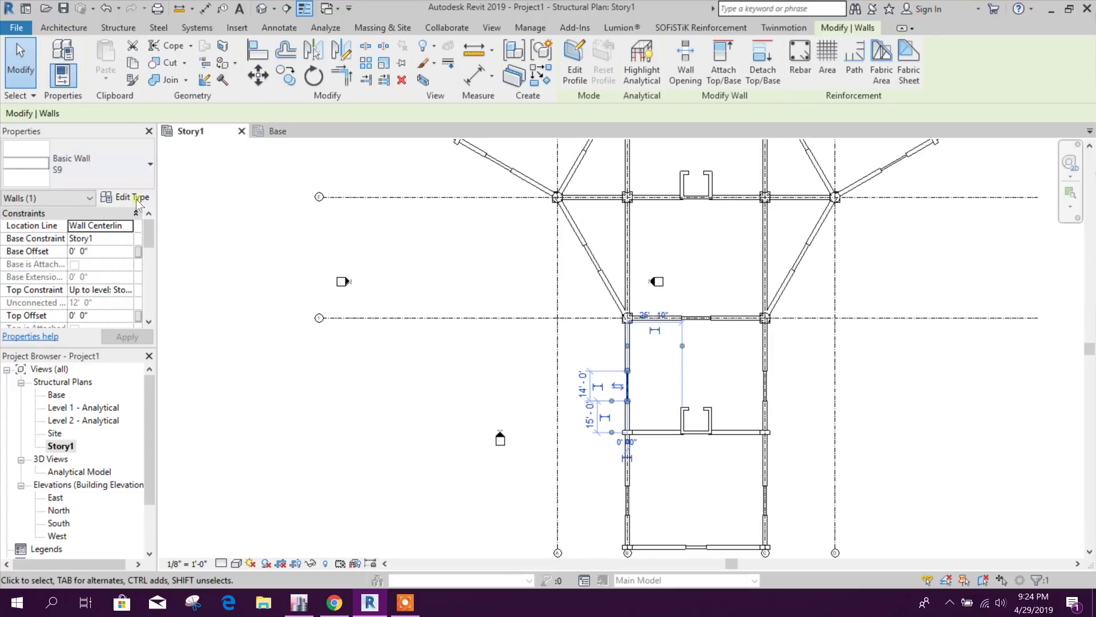
left_click(136, 198)
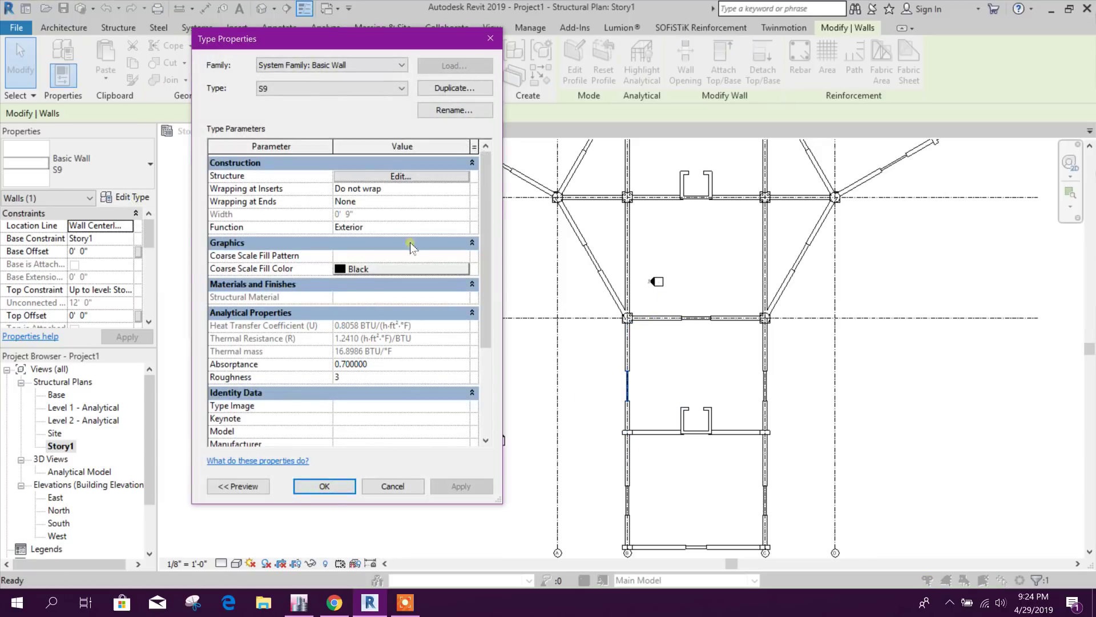
- Rename the S9 wall type to S16
left_click_drag(343, 38, 680, 63)
left_click(791, 135)
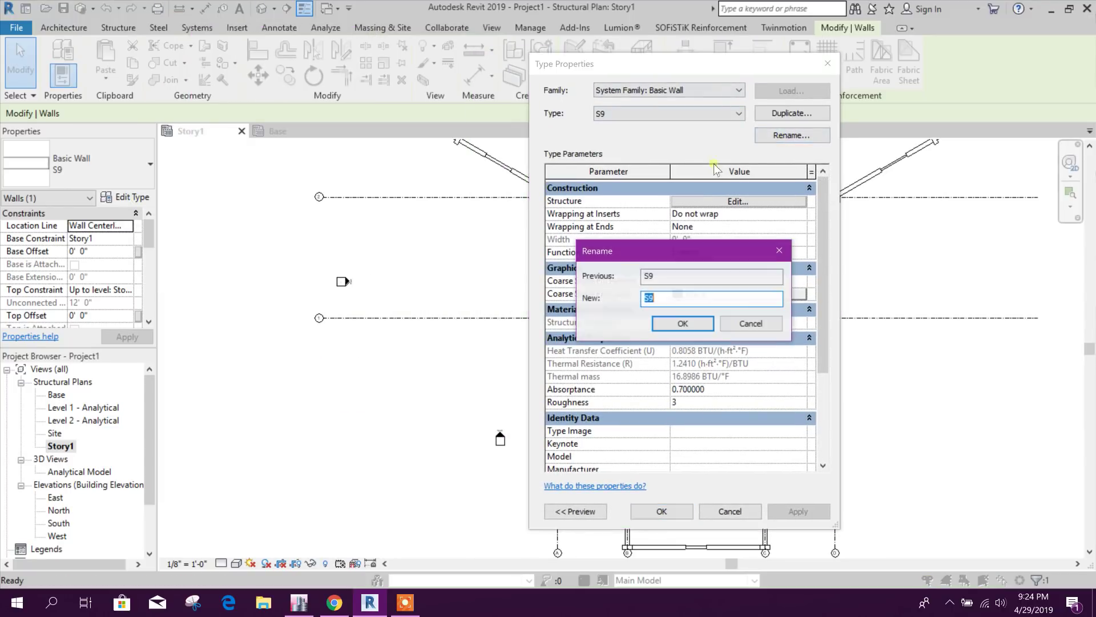
left_click(652, 298)
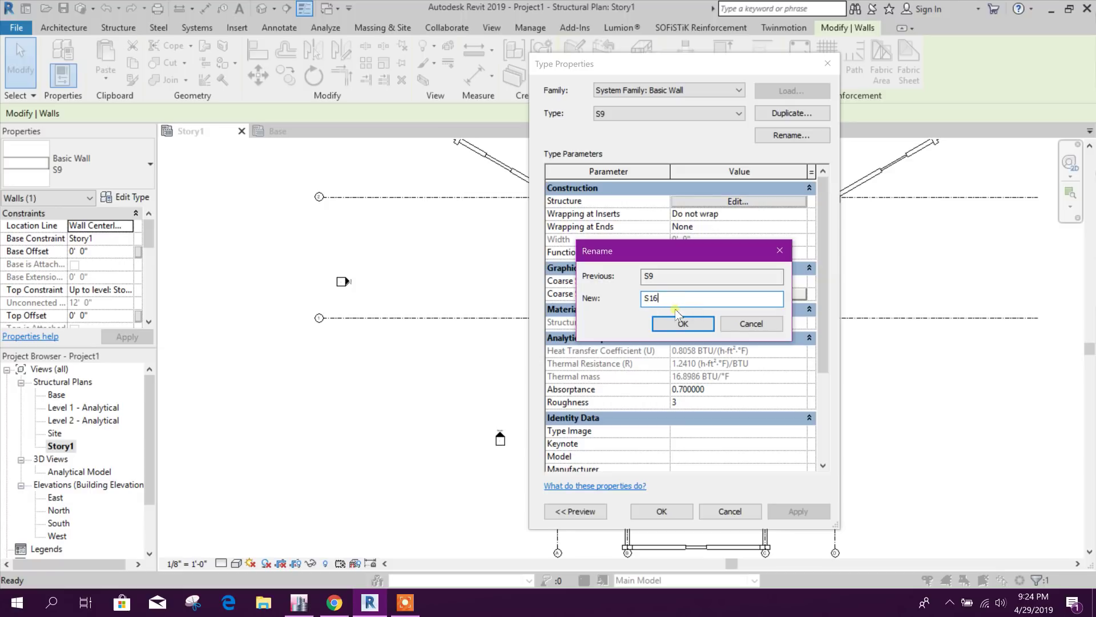
left_click(682, 324)
- Set the S16 wall's structural layer thickness to 1' 4" and close the dialogs
left_click(751, 203)
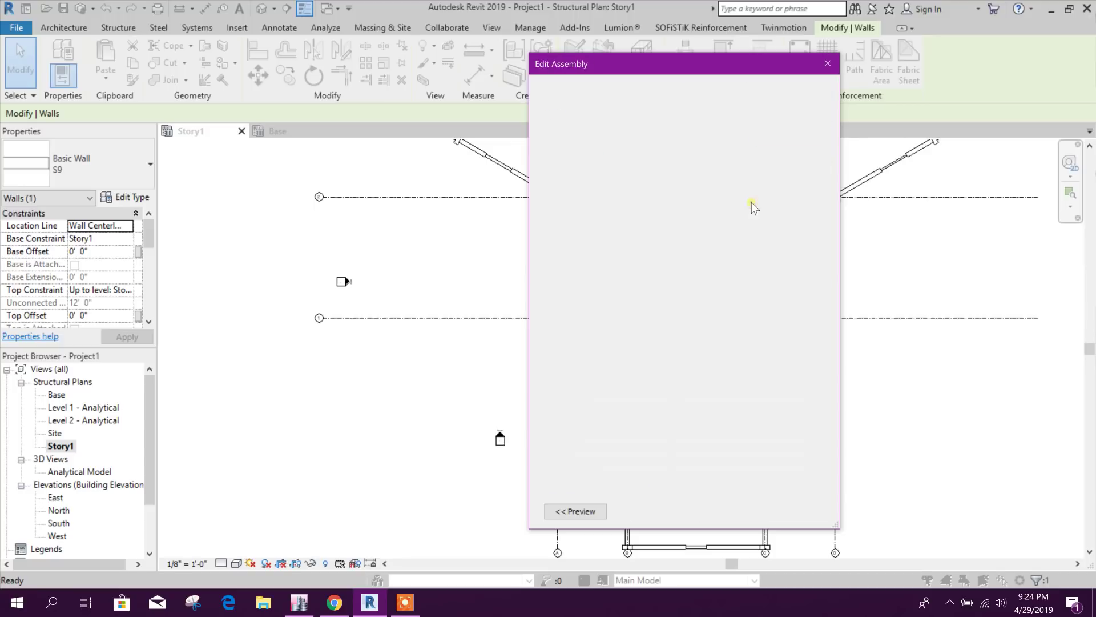
left_click(701, 210)
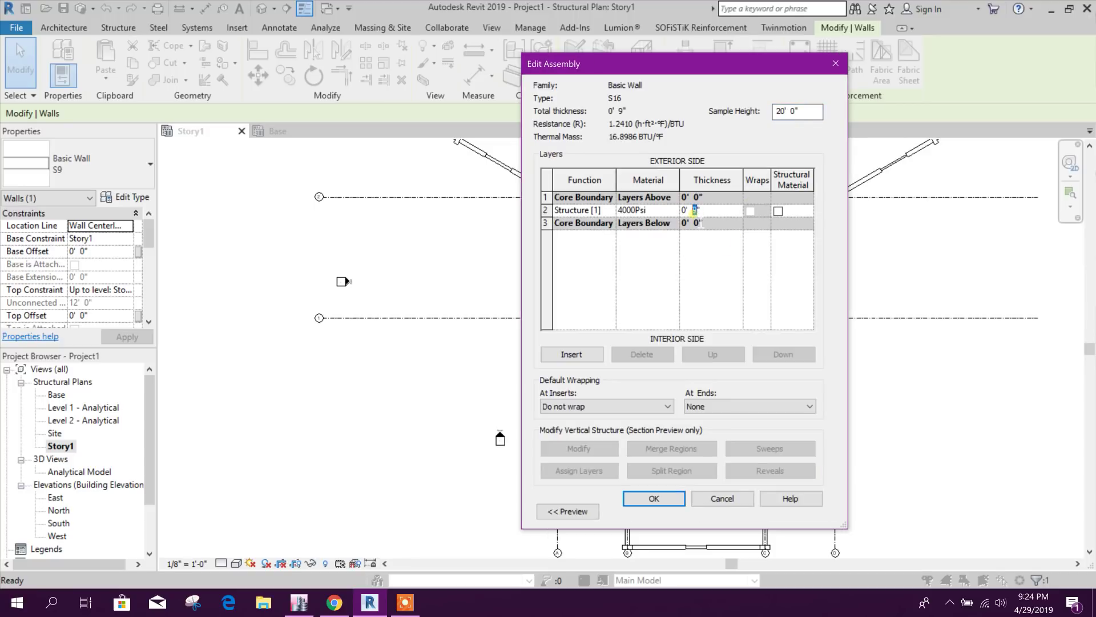
type("16")
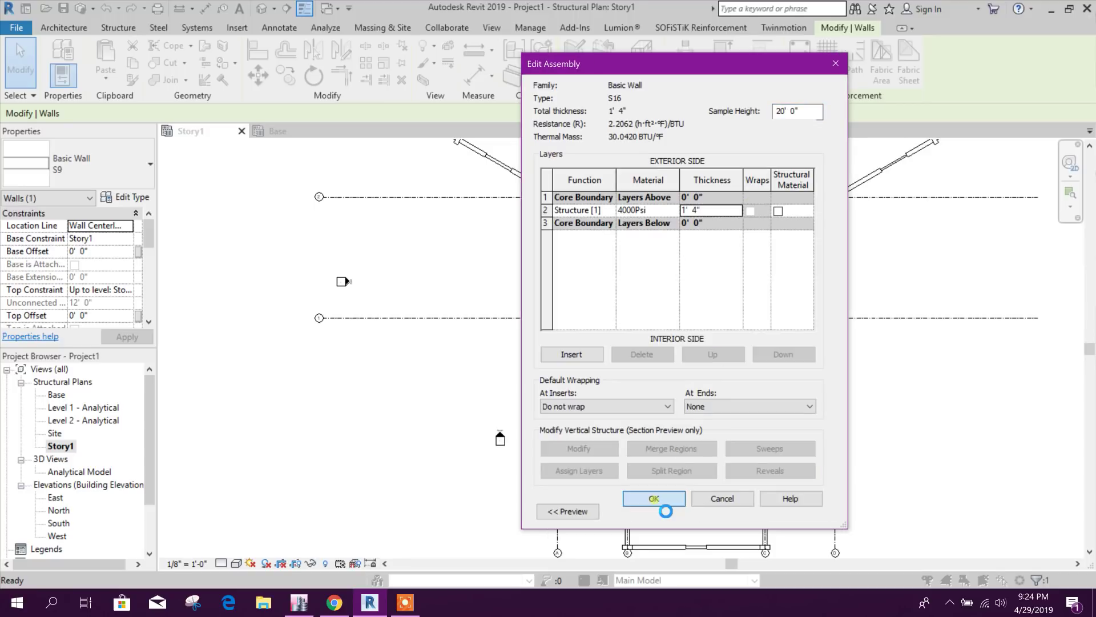
left_click(654, 498)
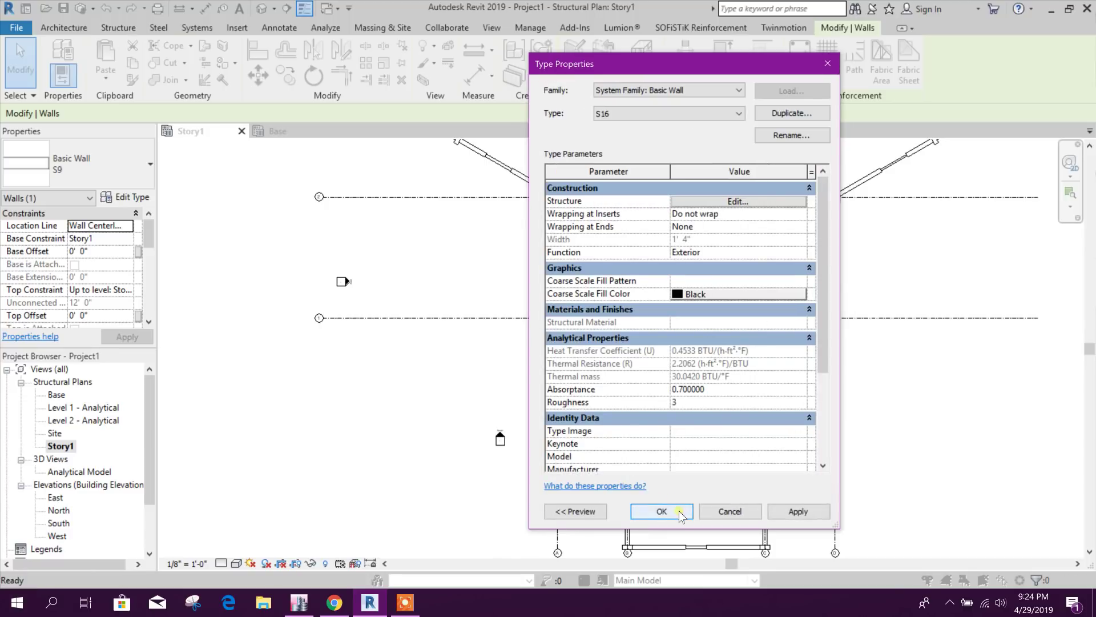
left_click(679, 510)
middle_click_drag(700, 376, 693, 397)
key("Escape")
scroll(724, 438, "up", 3)
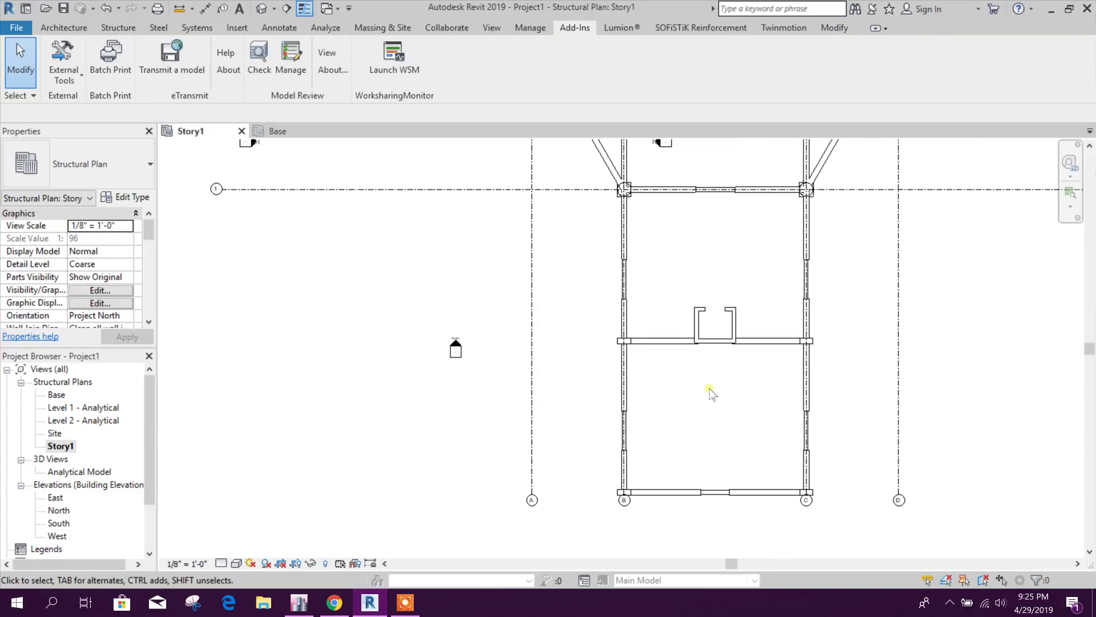
- Select the bottom-left concrete beam and rename its B24x48 type to B16x48
left_click(683, 492)
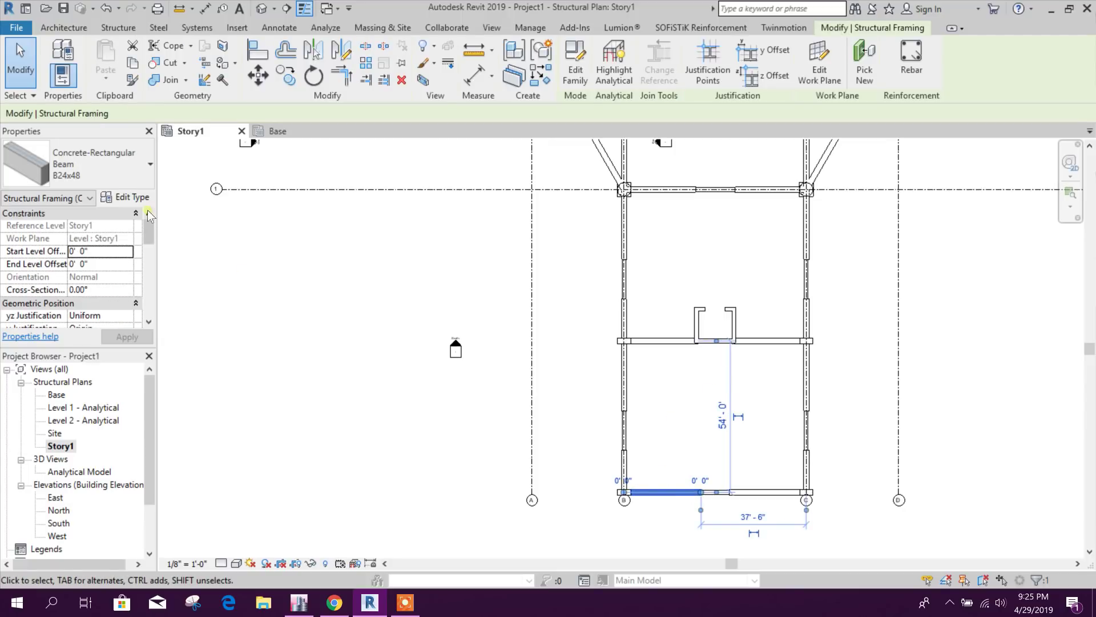
left_click(125, 197)
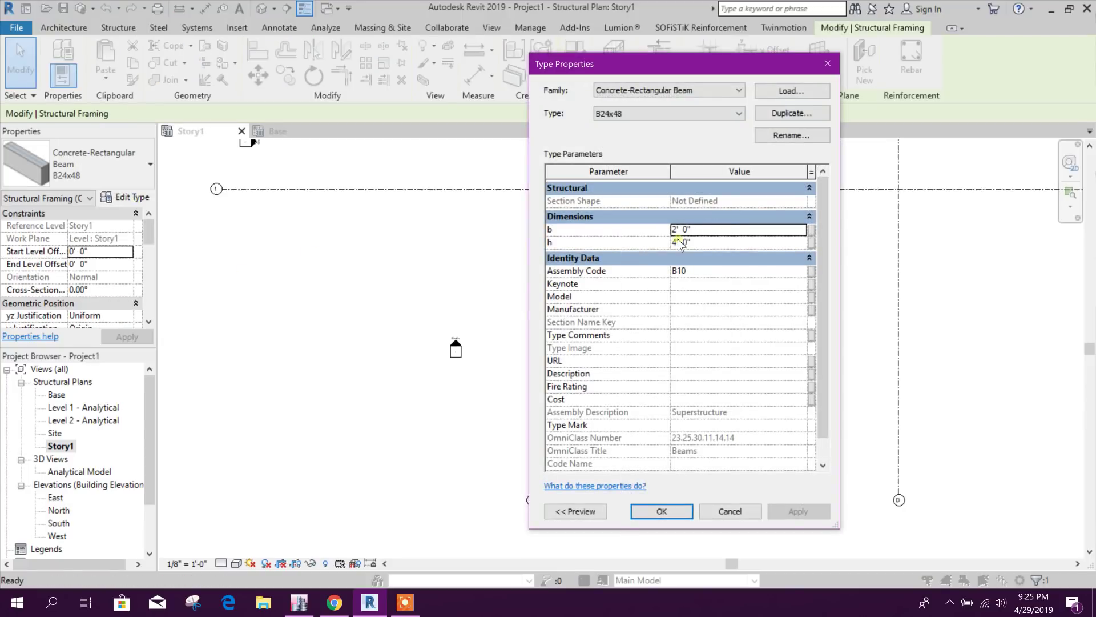
left_click(757, 141)
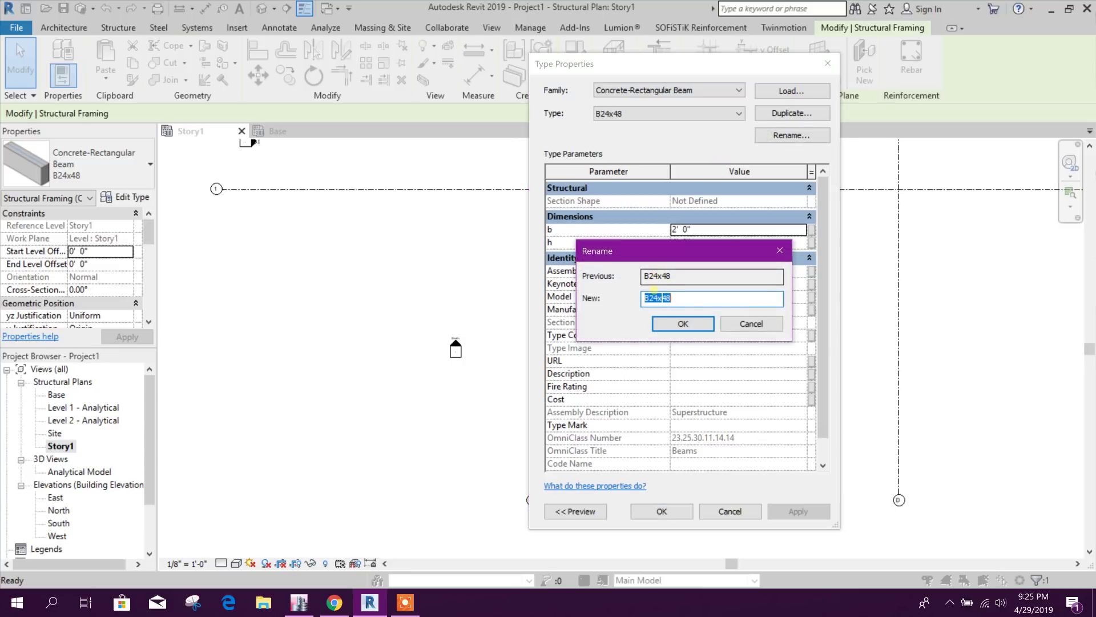
left_click(658, 298)
type("16")
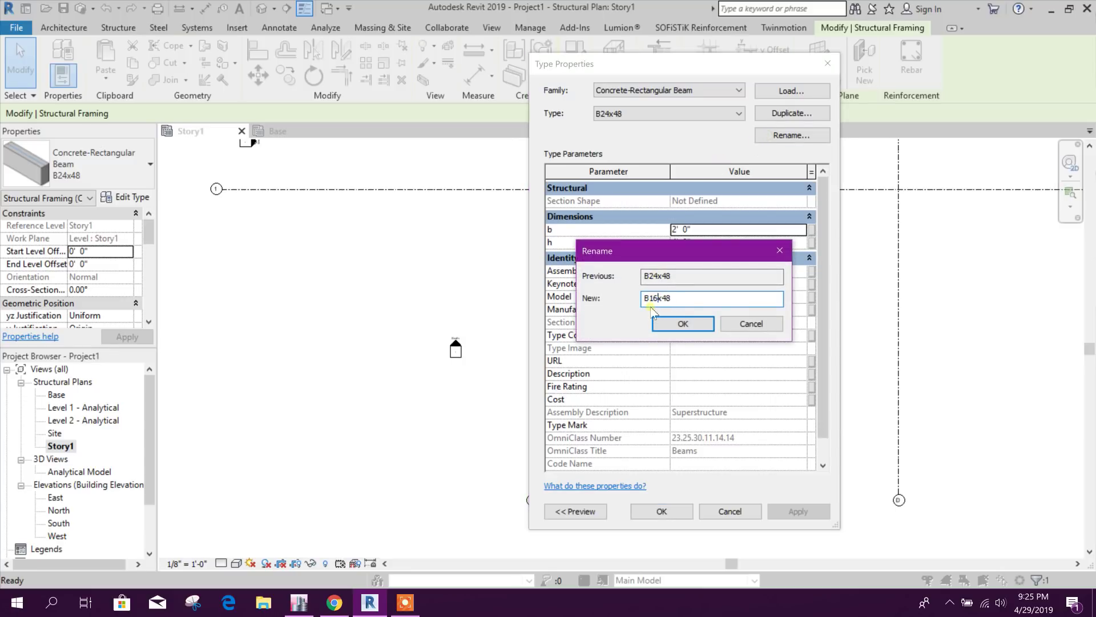
left_click(685, 324)
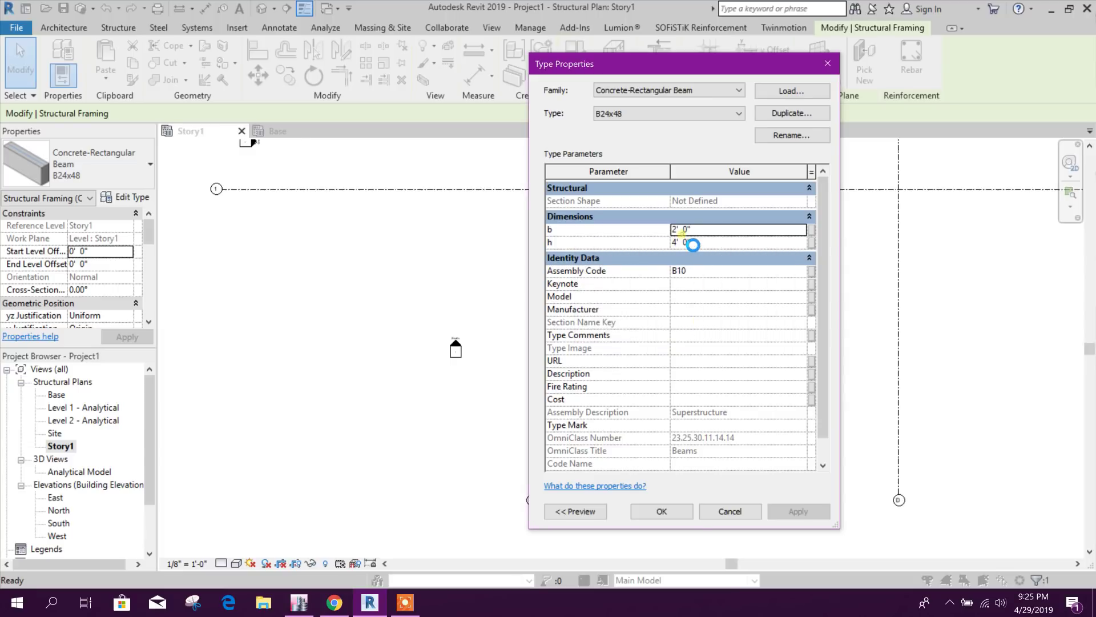
- Set the B16x48 beam width b to 1' 4", then apply and close
left_click(676, 228)
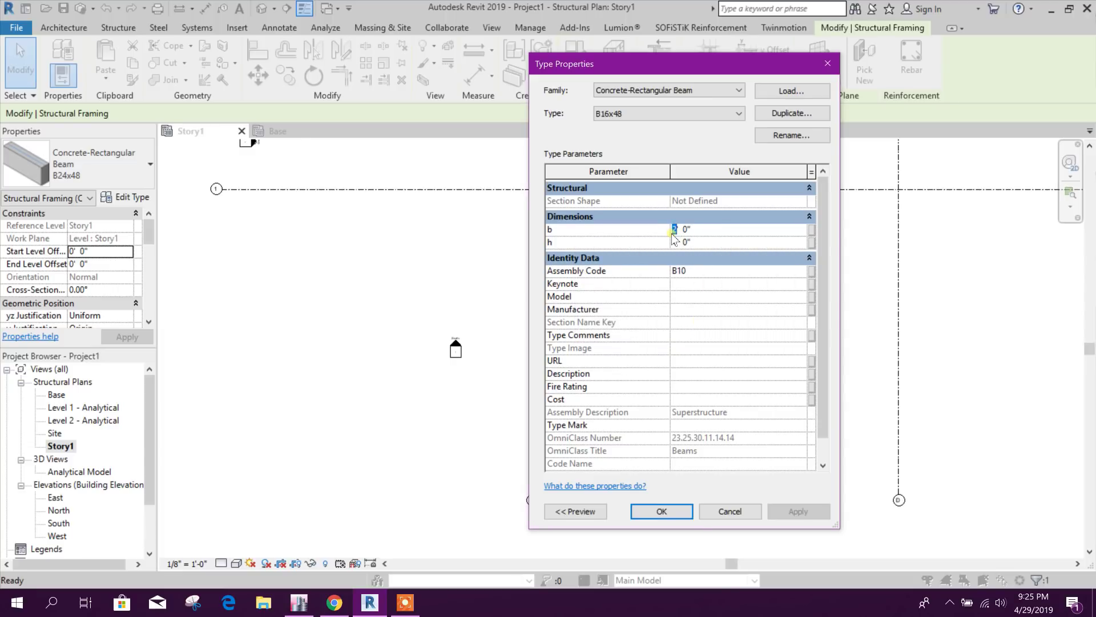
type("4")
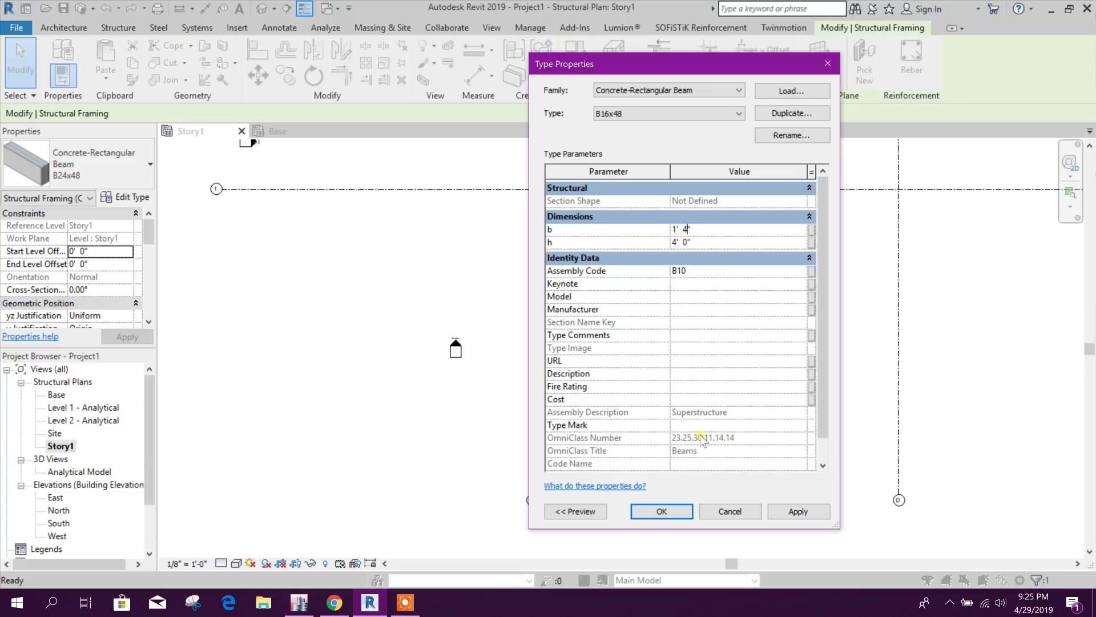
left_click(794, 511)
left_click(675, 511)
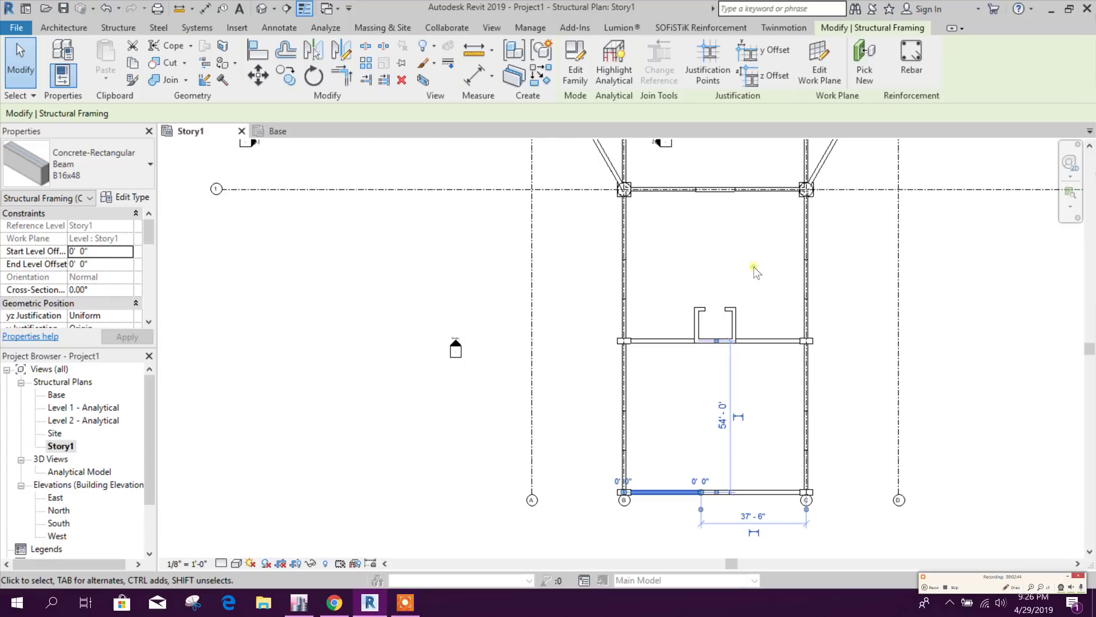
- Select the CD60 round column left of the central bay and open its Type Properties
scroll(751, 279, "down", 2)
left_click(785, 291)
middle_click_drag(786, 291, 696, 389)
scroll(800, 342, "down", 1)
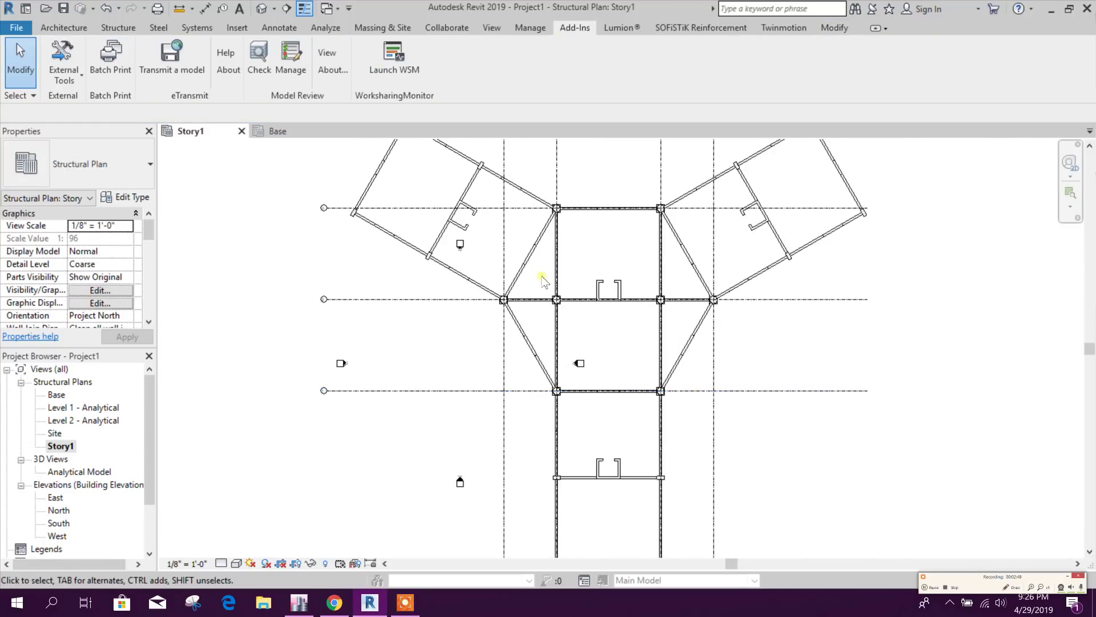
scroll(502, 301, "up", 4)
left_click(489, 302)
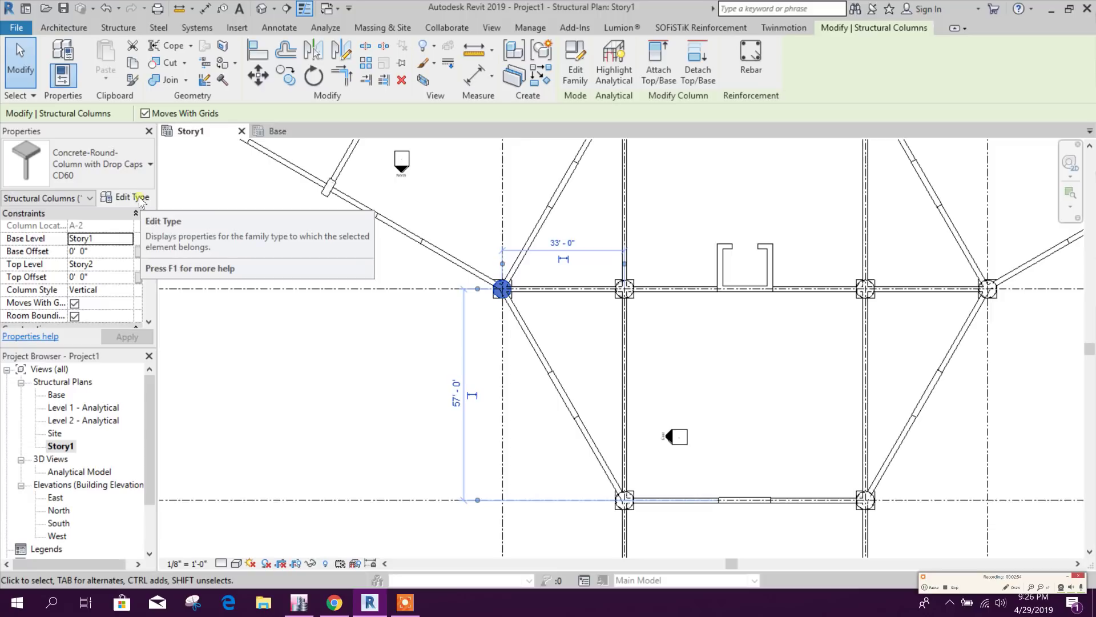
left_click(139, 198)
- Load Concrete-Round-Column.rfa from Structural Columns > Concrete, giving its 12" type
left_click(789, 91)
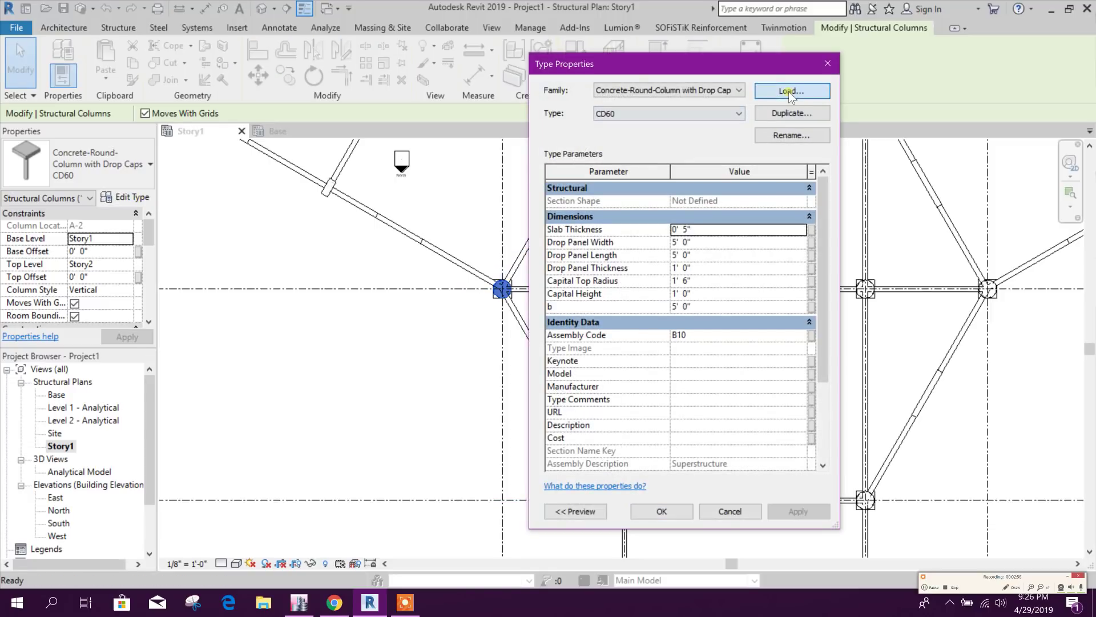
scroll(477, 227, "down", 4)
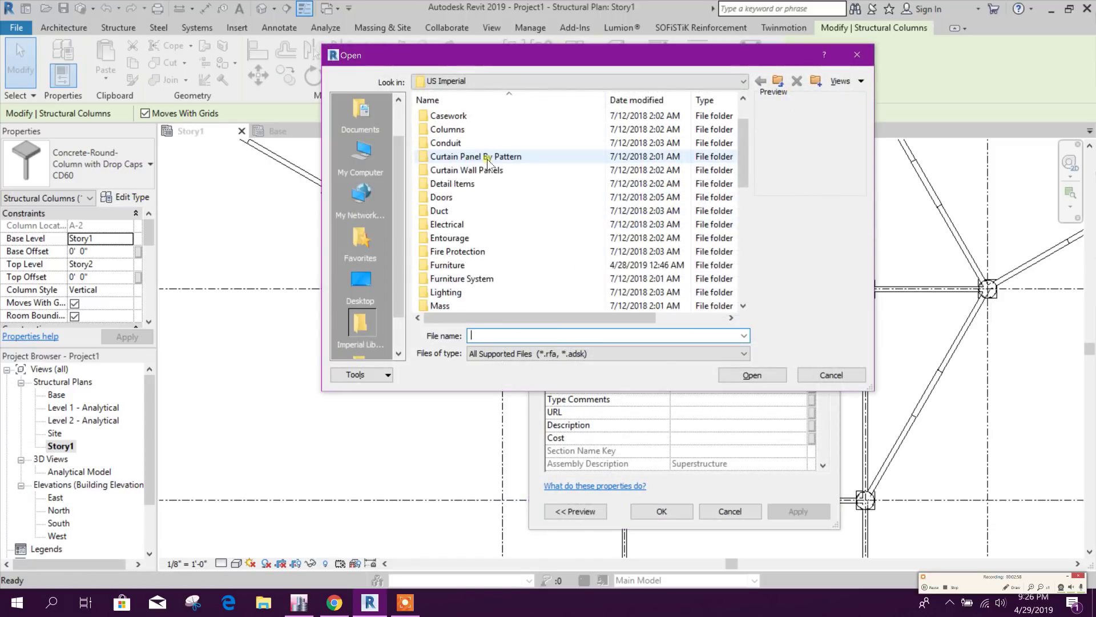
scroll(477, 234, "down", 3)
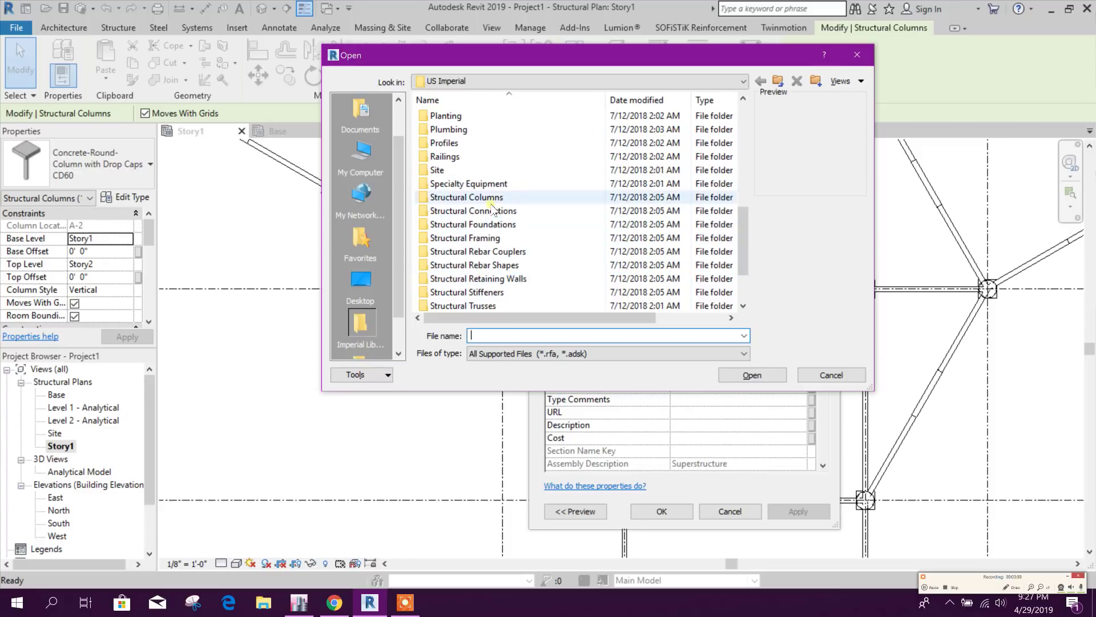
double_click(496, 197)
double_click(451, 116)
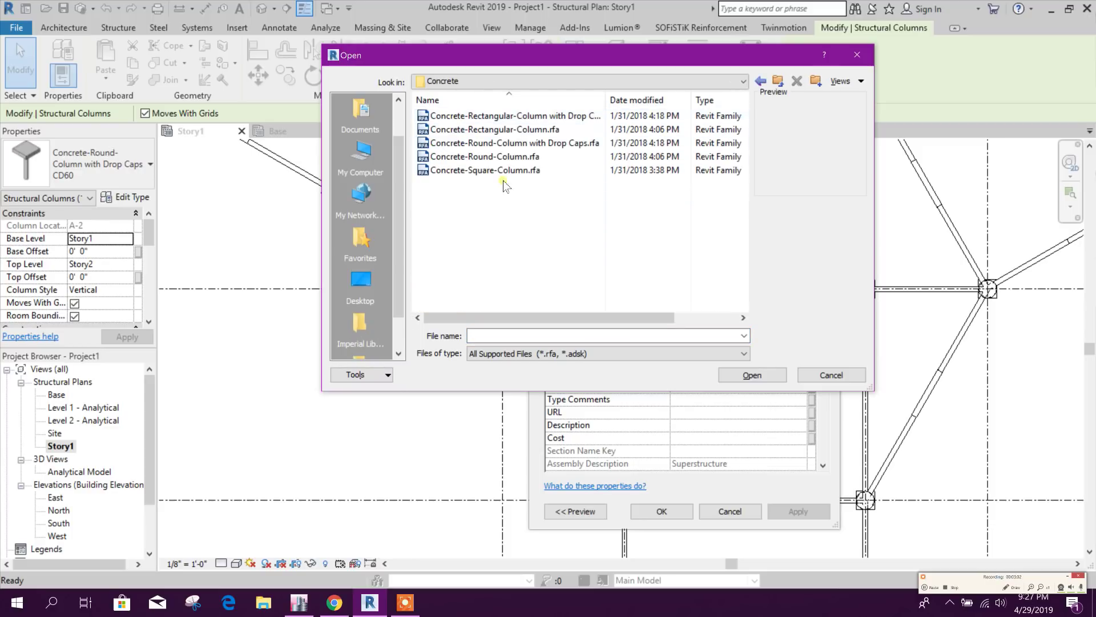
left_click(548, 129)
left_click(567, 118)
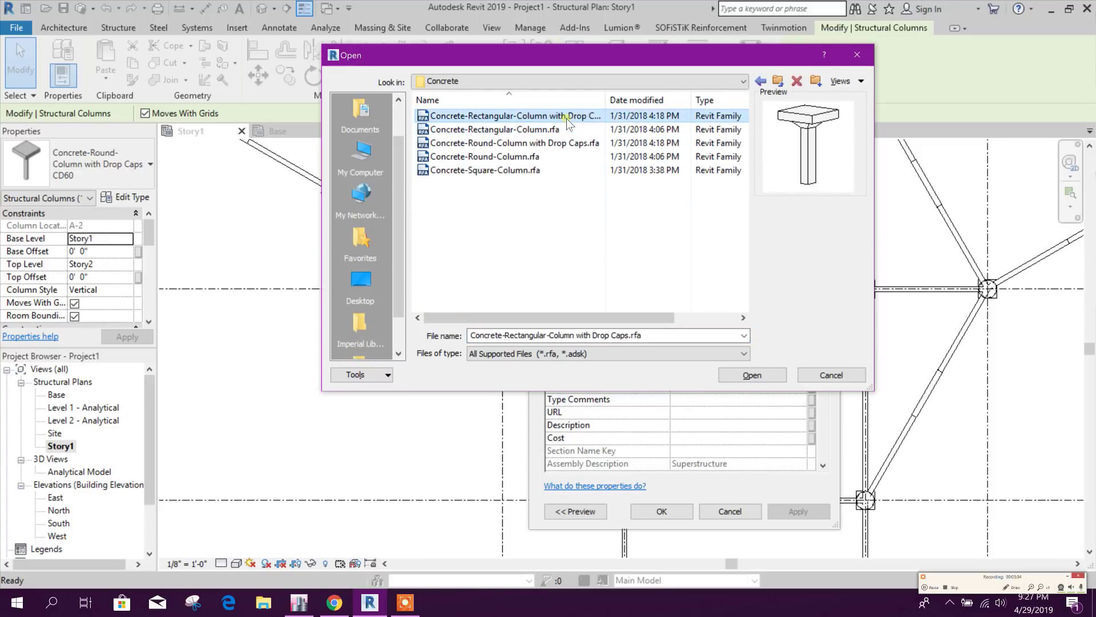
left_click(561, 146)
left_click(517, 156)
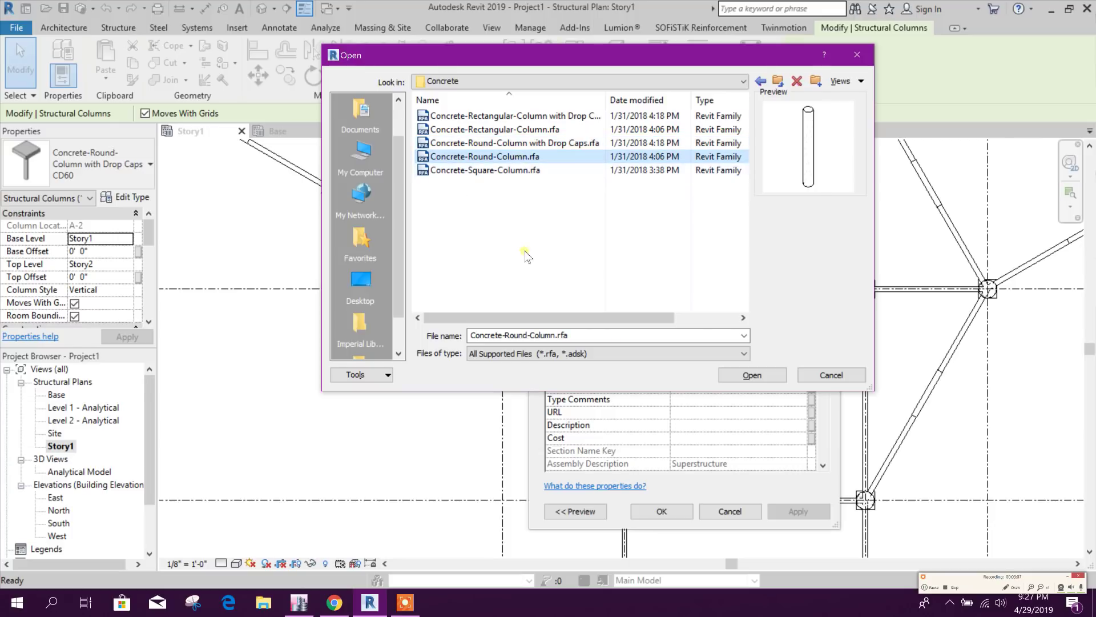
left_click(751, 375)
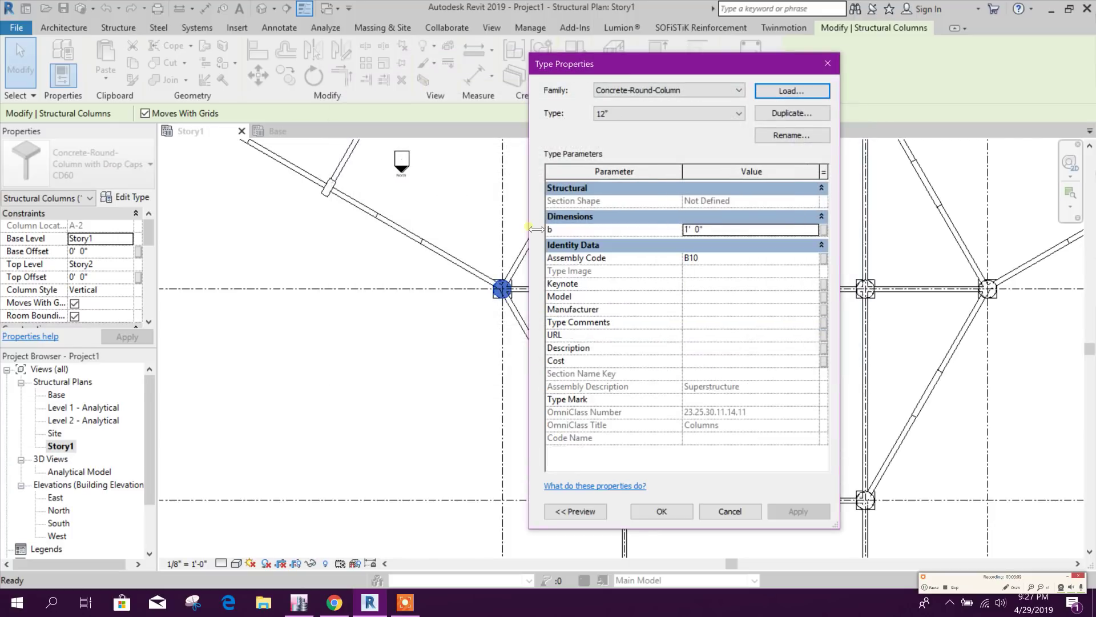
- Duplicate the 12" column type as a 5' 0" round type, rename it CD60in, and apply it
left_click(790, 113)
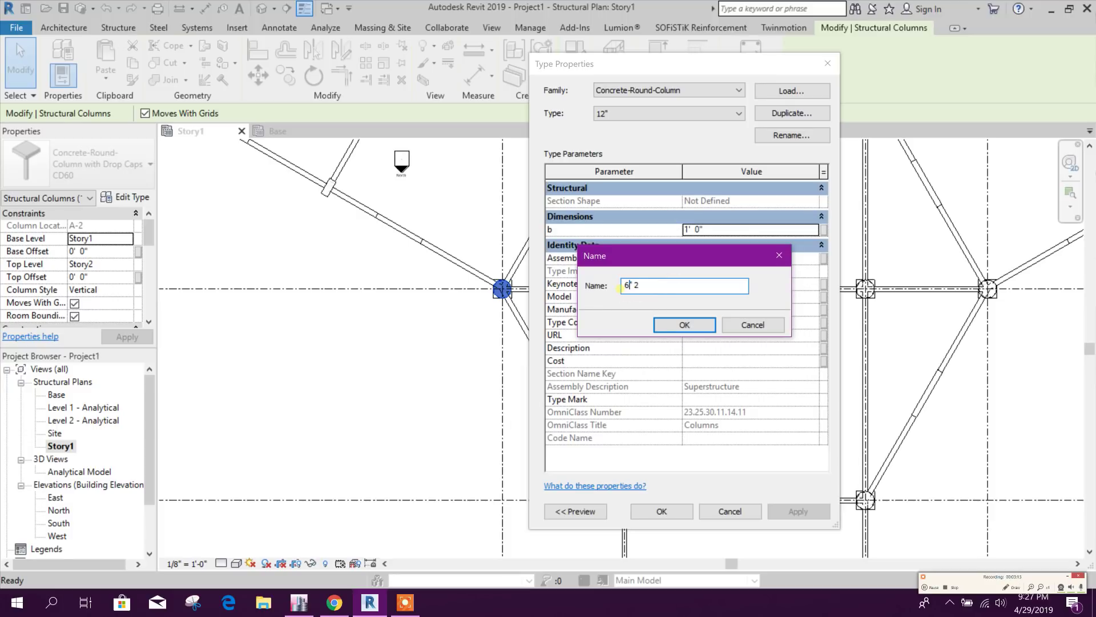
type("60")
key("BackSpace")
key("BackSpace")
left_click(684, 325)
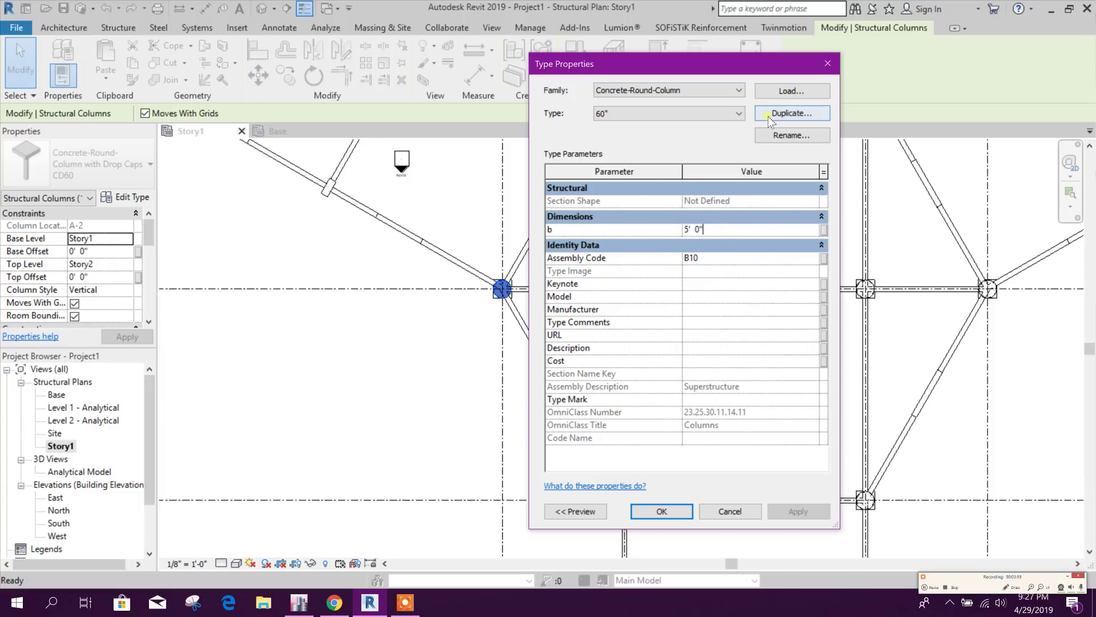
left_click(783, 136)
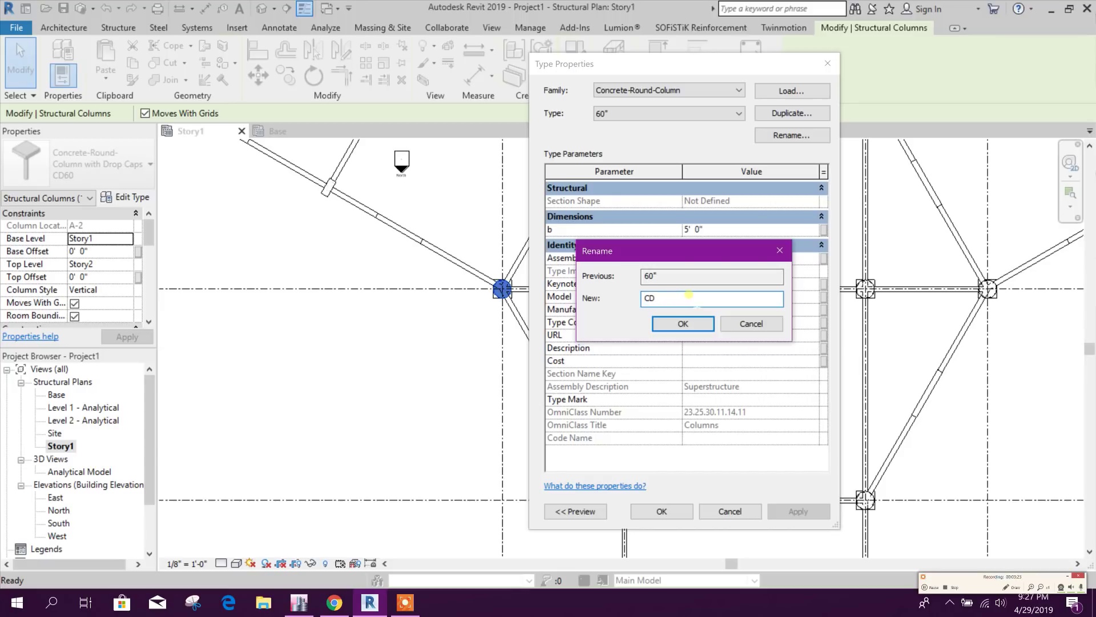
type("CD60")
key("Return")
left_click(685, 323)
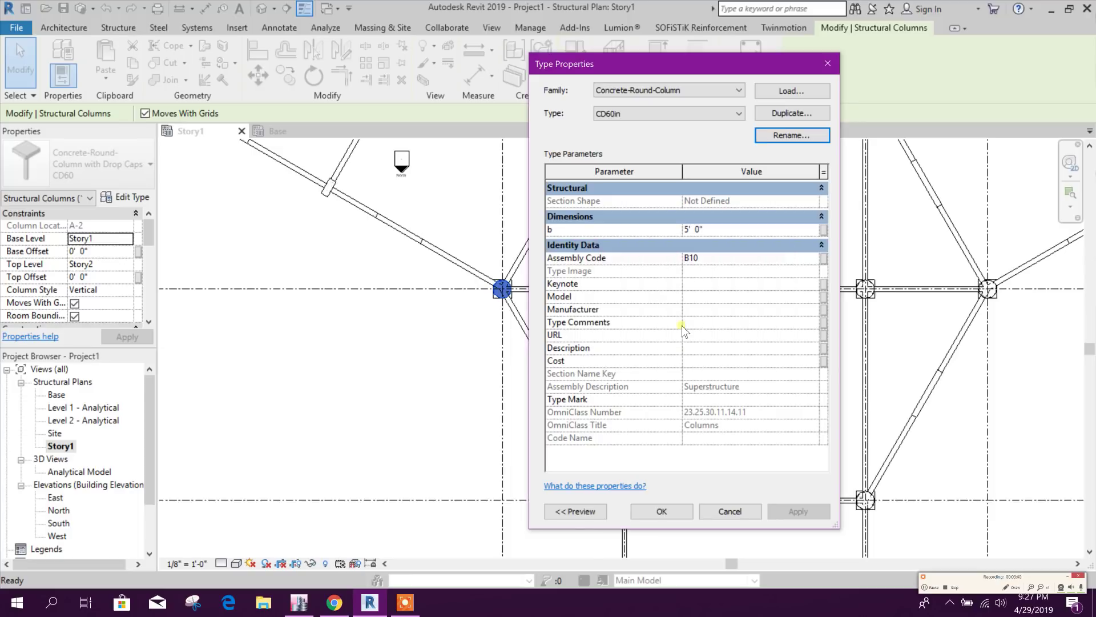
left_click(661, 511)
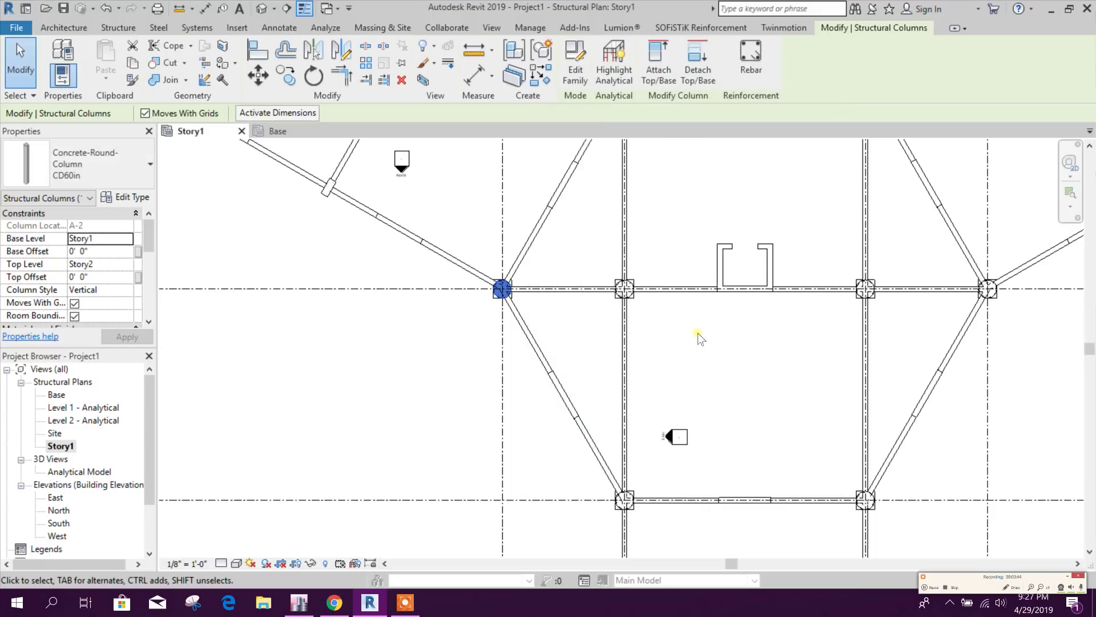
- Select every CD60 column instance in the entire project, starting from the column at grid C-3
left_click(557, 311)
middle_click_drag(563, 323, 580, 343)
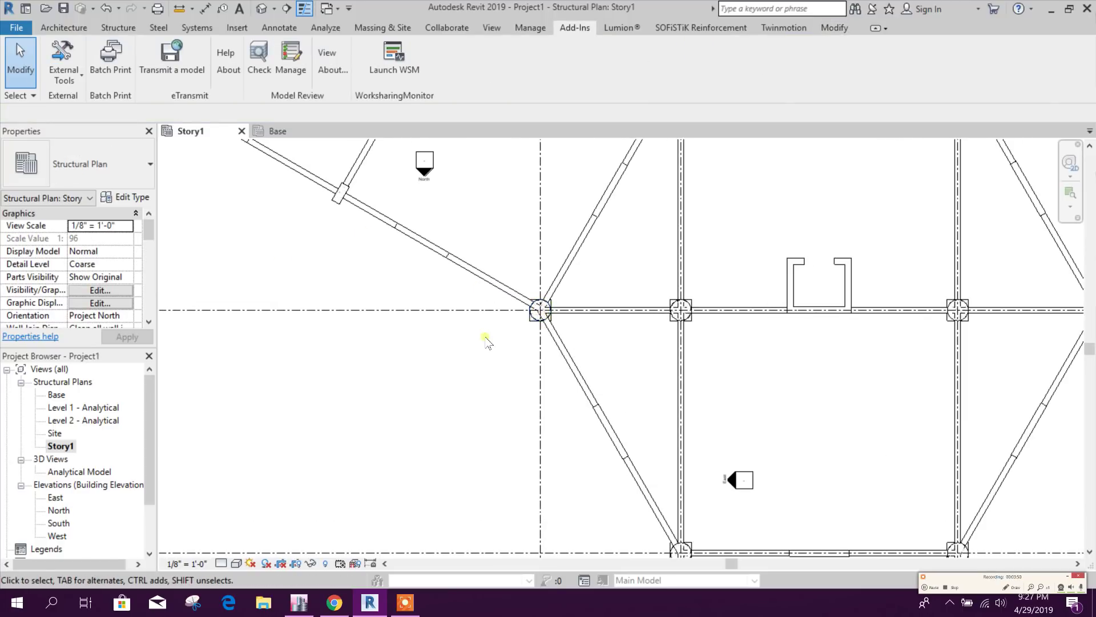
scroll(421, 345, "up", 1)
scroll(421, 346, "down", 2)
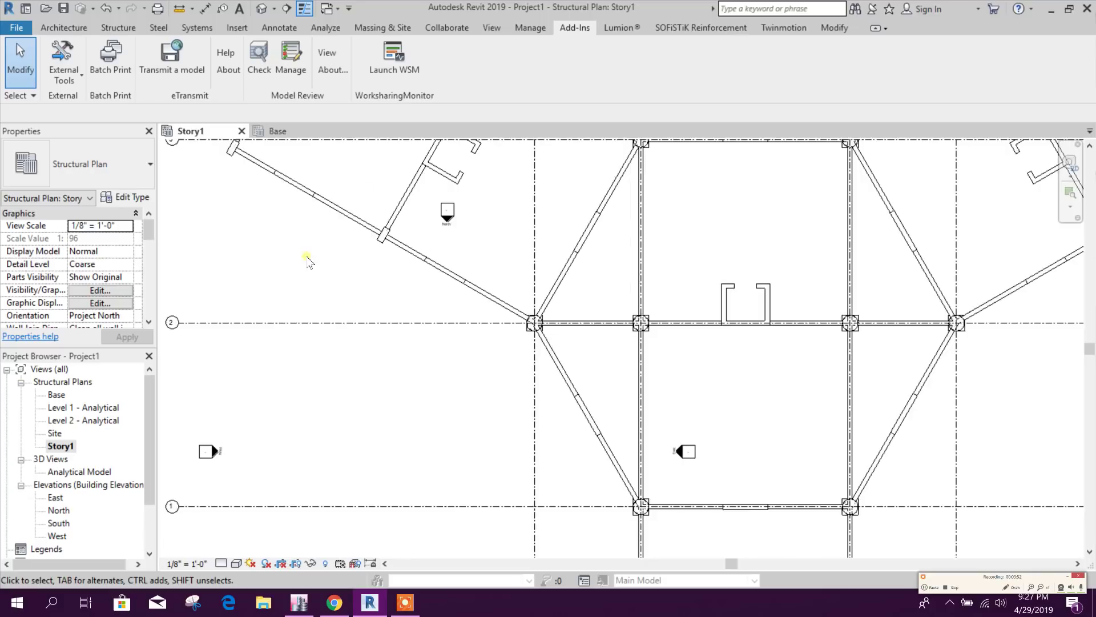
scroll(657, 306, "down", 1)
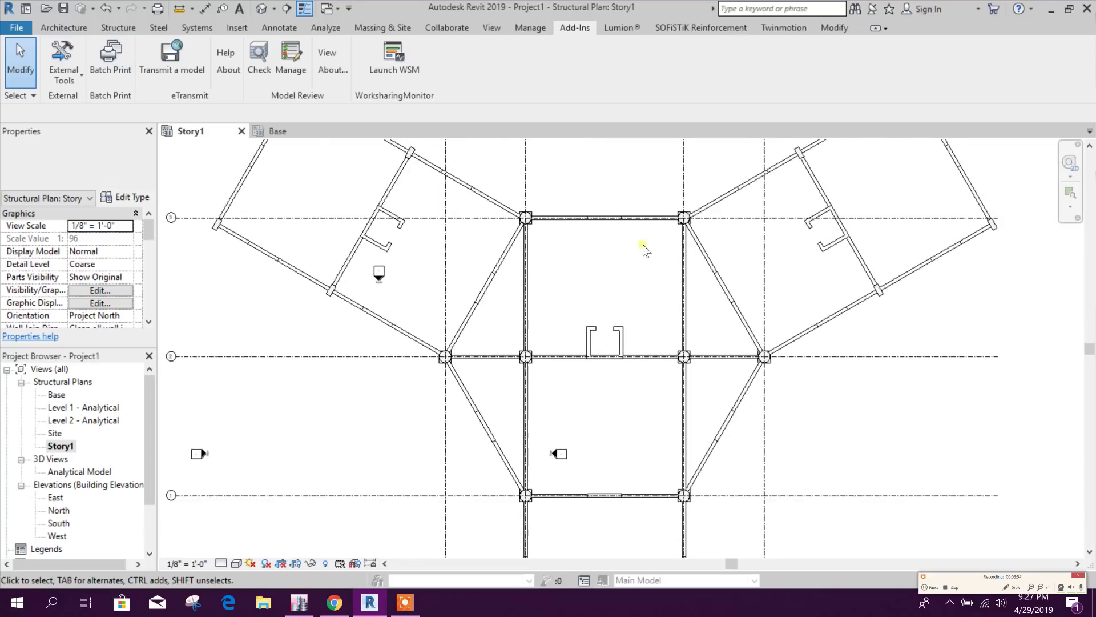
left_click(681, 221)
right_click(681, 224)
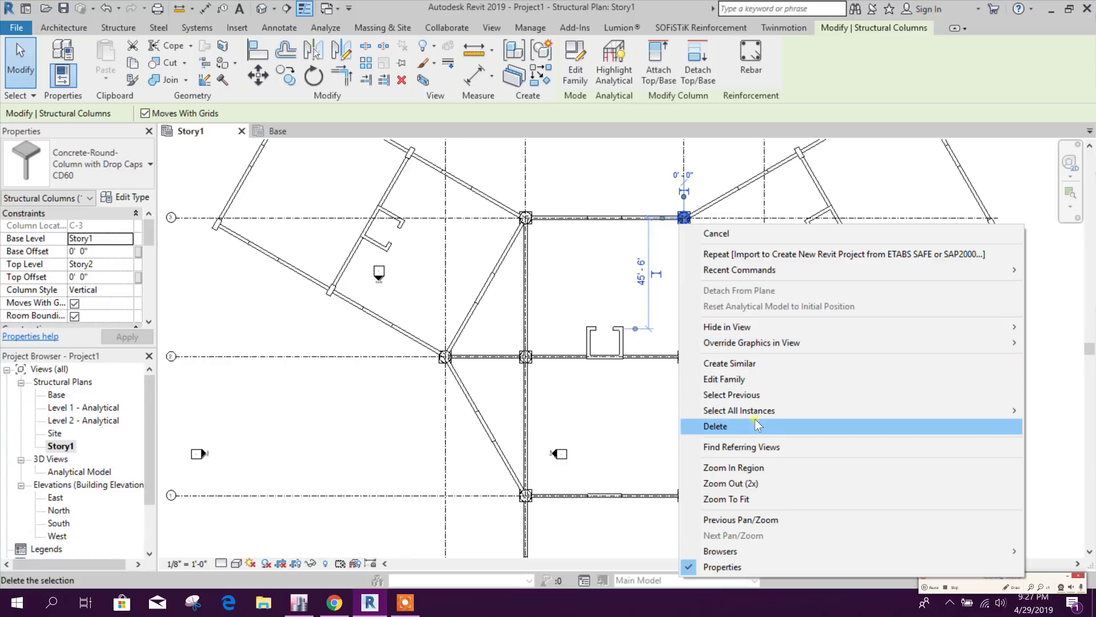
mouse_move(766, 412)
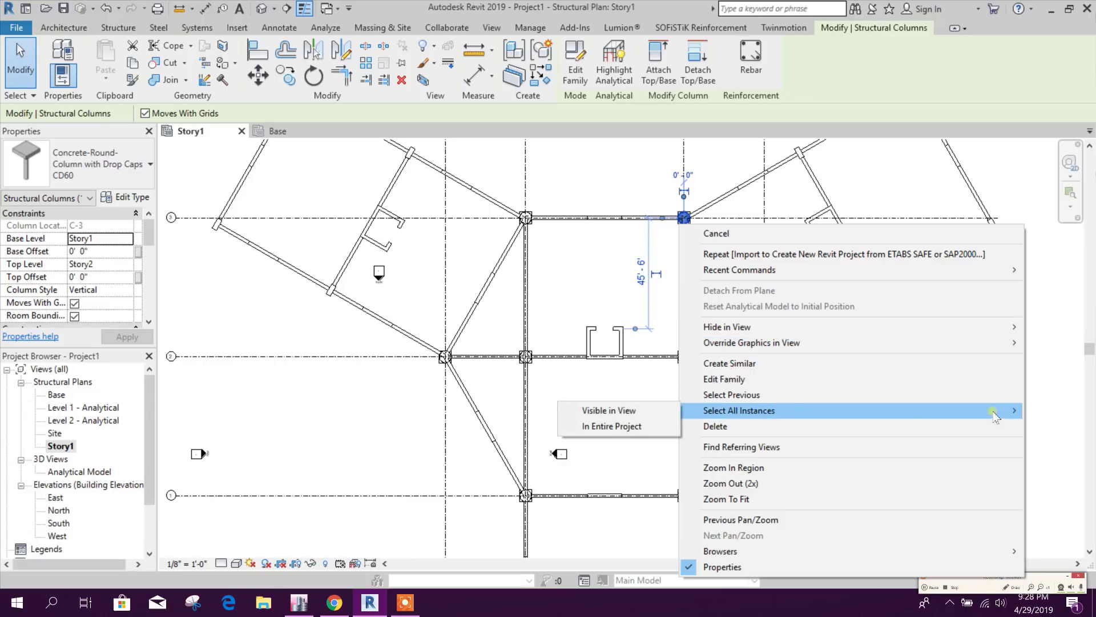
left_click(610, 427)
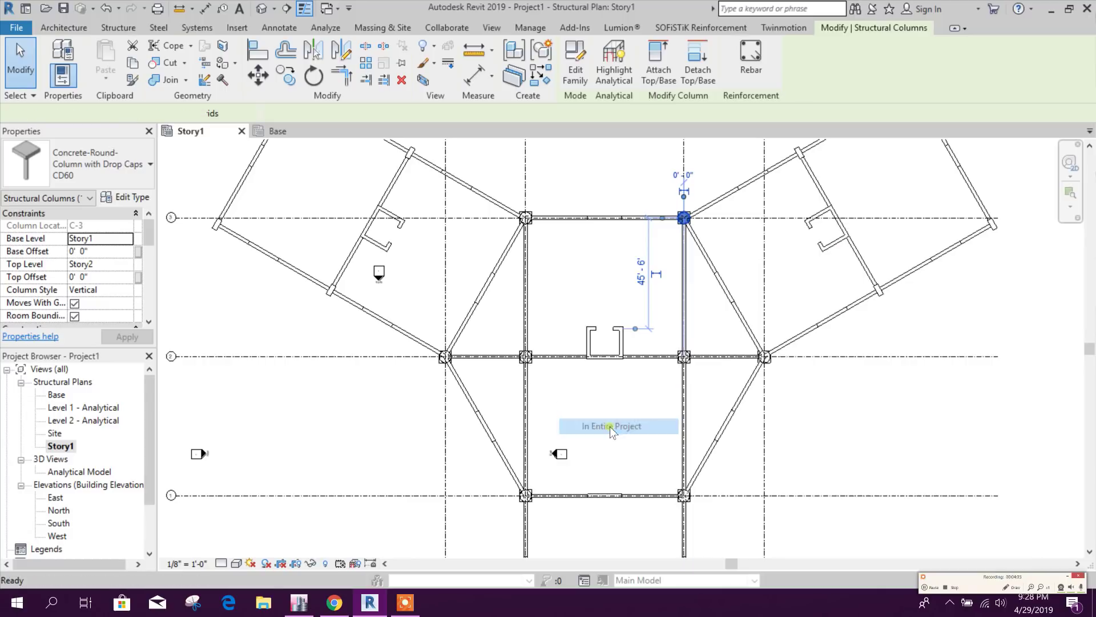
- Assign the Concrete-Round-Column : CD60in type to all selected columns
left_click(151, 170)
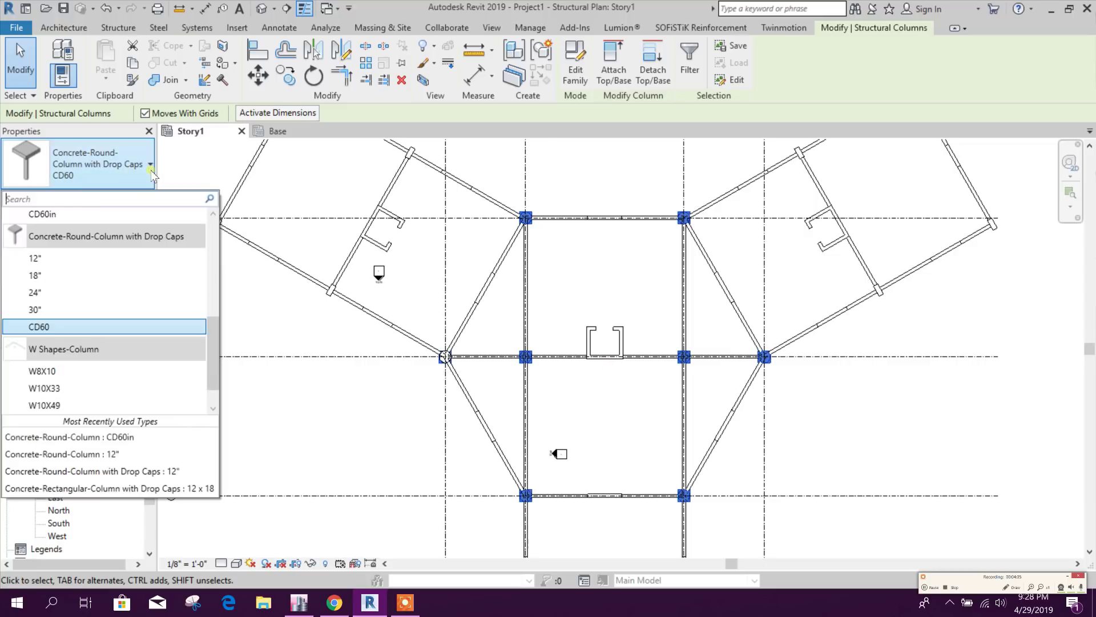
scroll(131, 310, "down", 1)
scroll(125, 307, "up", 5)
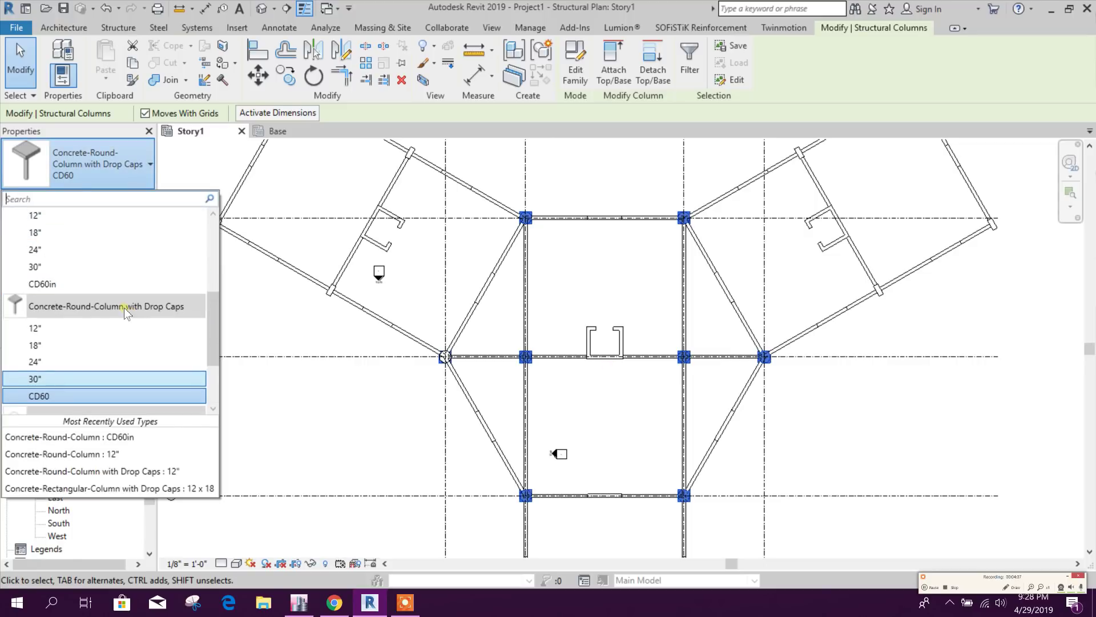
scroll(111, 294, "down", 1)
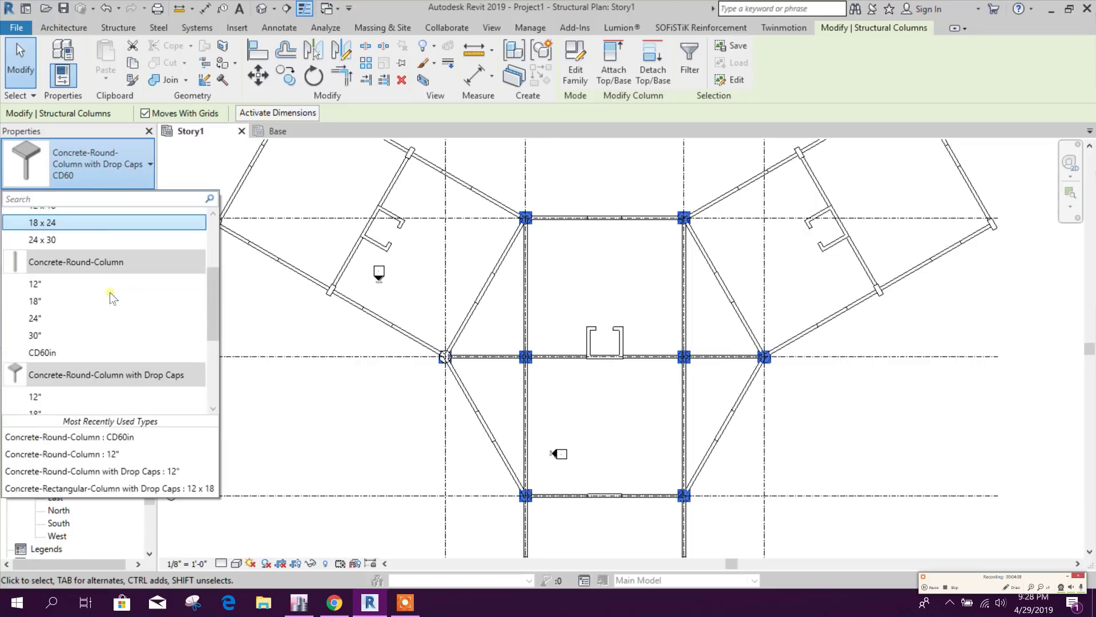
left_click(58, 352)
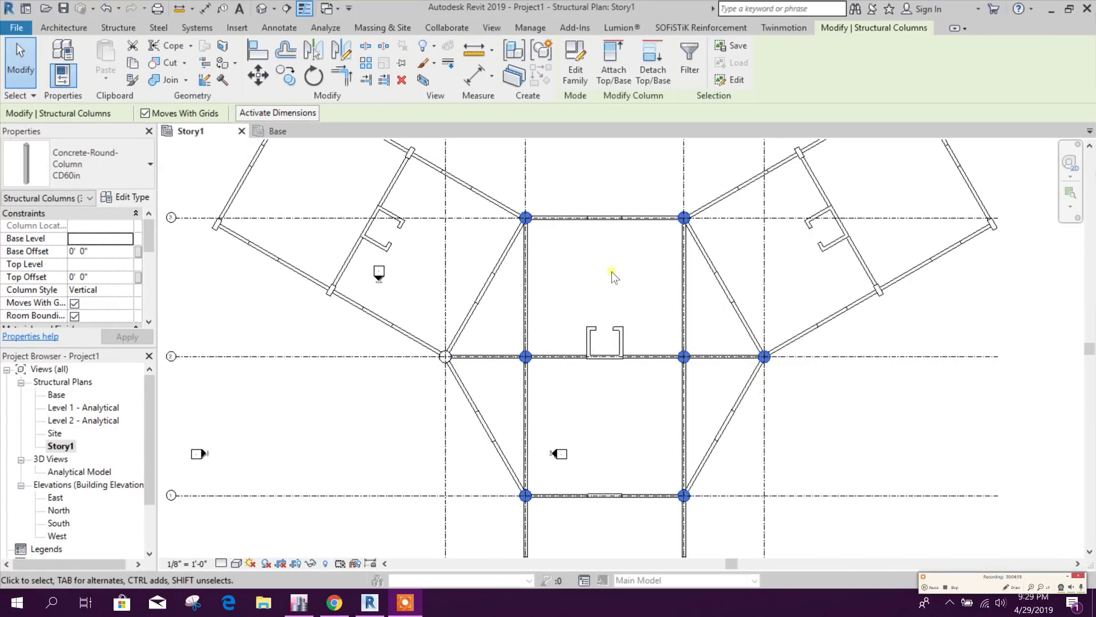
scroll(619, 308, "down", 1)
- Create new floor plan views for levels Story2 through Story44
middle_click_drag(618, 310, 556, 305)
left_click(617, 311)
scroll(512, 101, "up", 2)
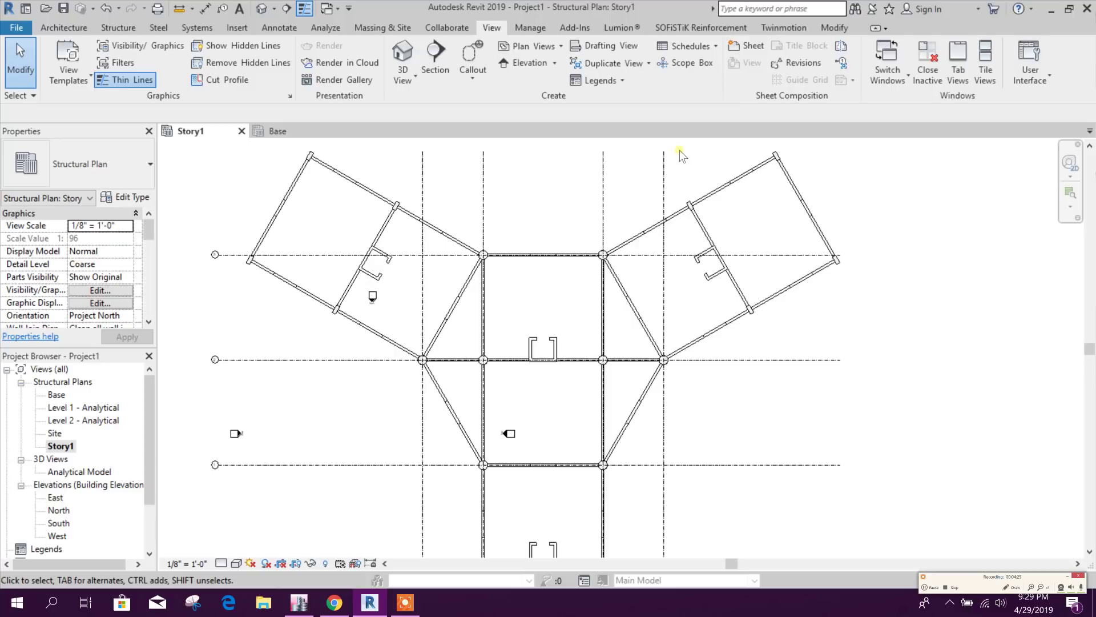
left_click(561, 48)
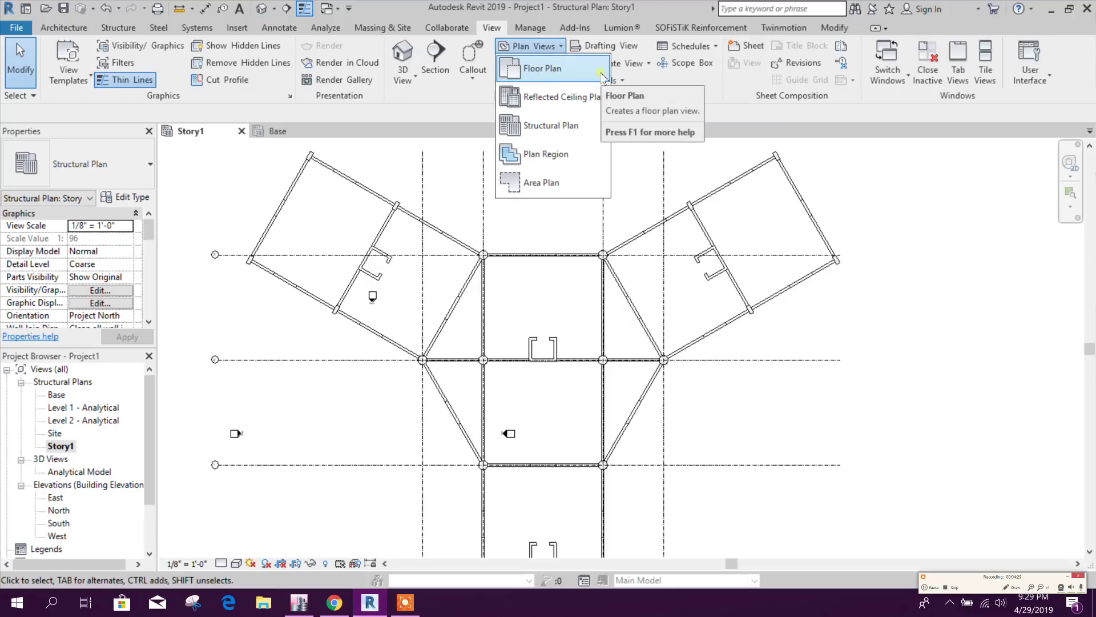
left_click(581, 69)
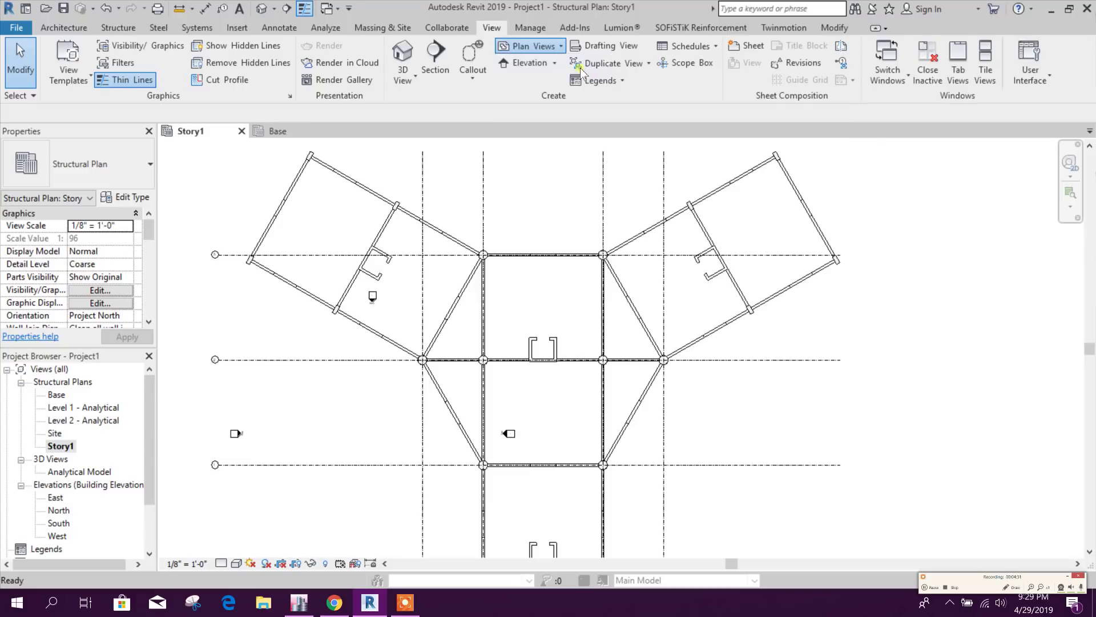
mouse_move(629, 270)
left_mouse_down()
mouse_move(628, 391)
mouse_move(630, 273)
left_mouse_up()
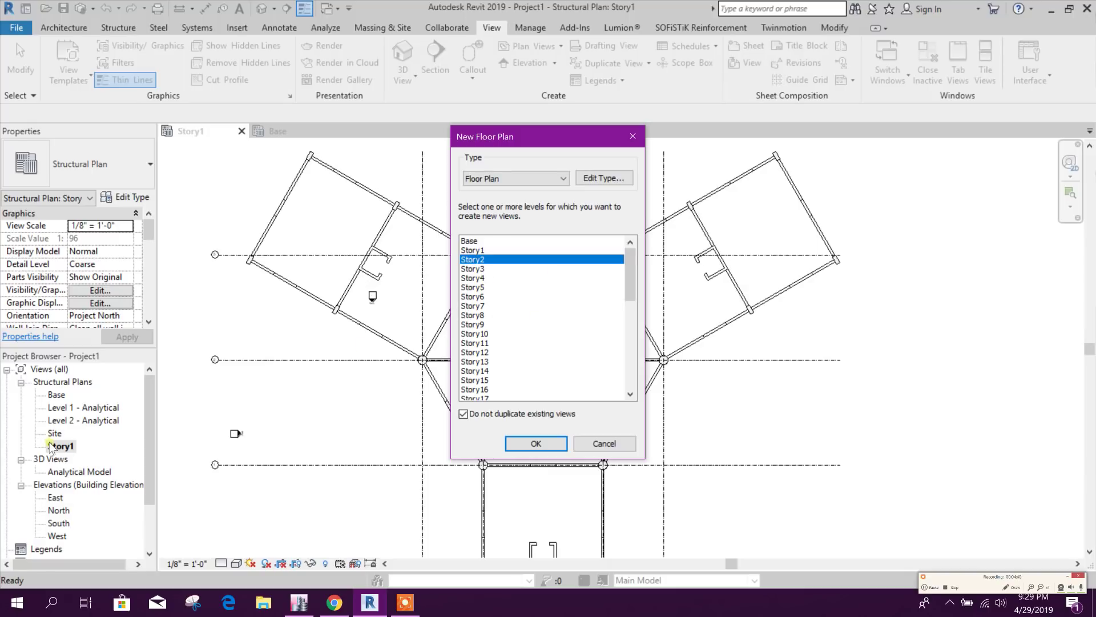
left_click(481, 270)
scroll(579, 311, "down", 9)
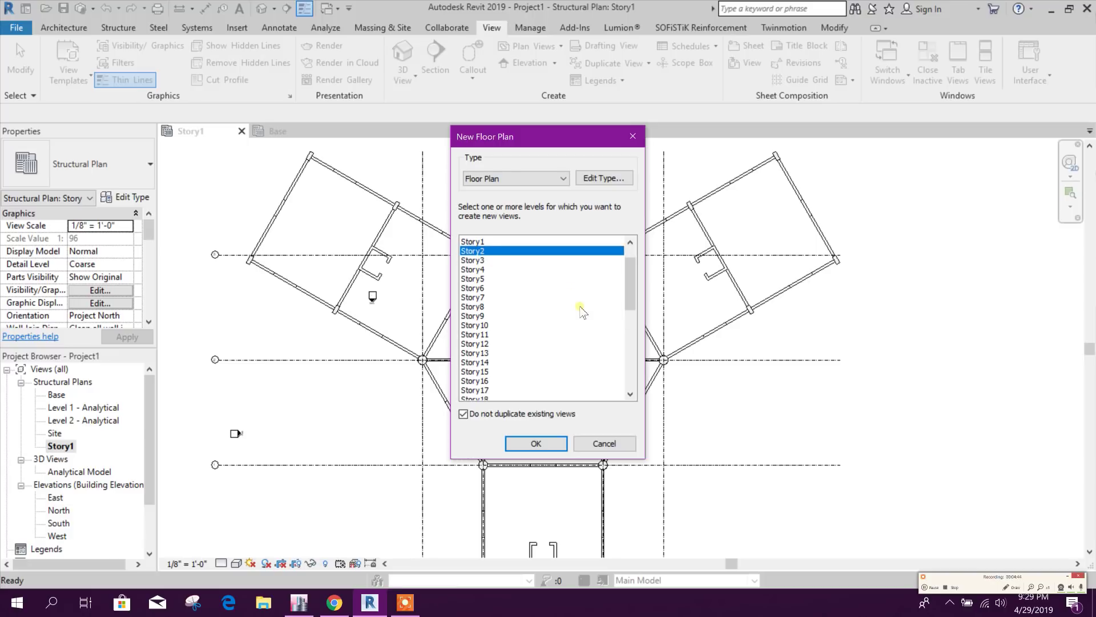
left_click(480, 390, "shift")
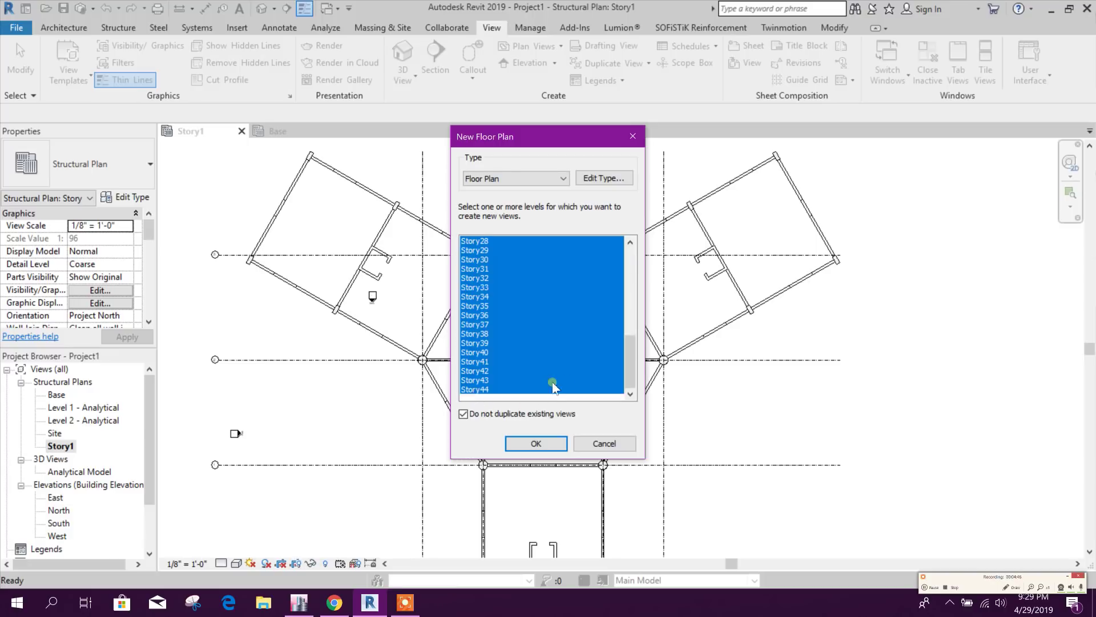
scroll(568, 377, "up", 9)
left_click(556, 445)
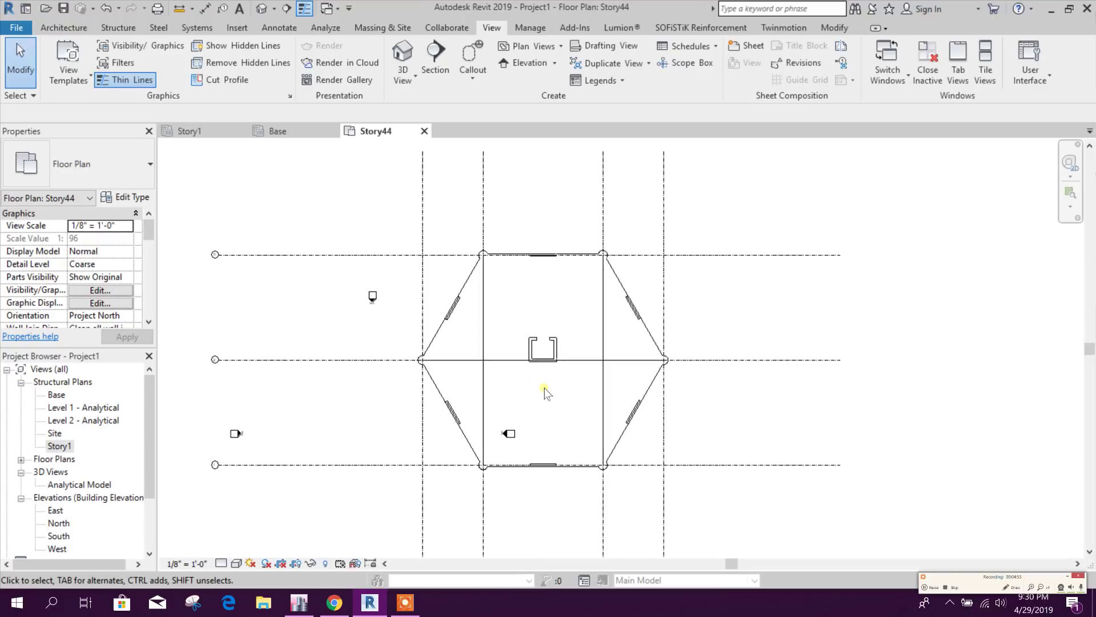
- Expand the Project Browser floor plans to review the new Story2–Story44 views
left_click(106, 447)
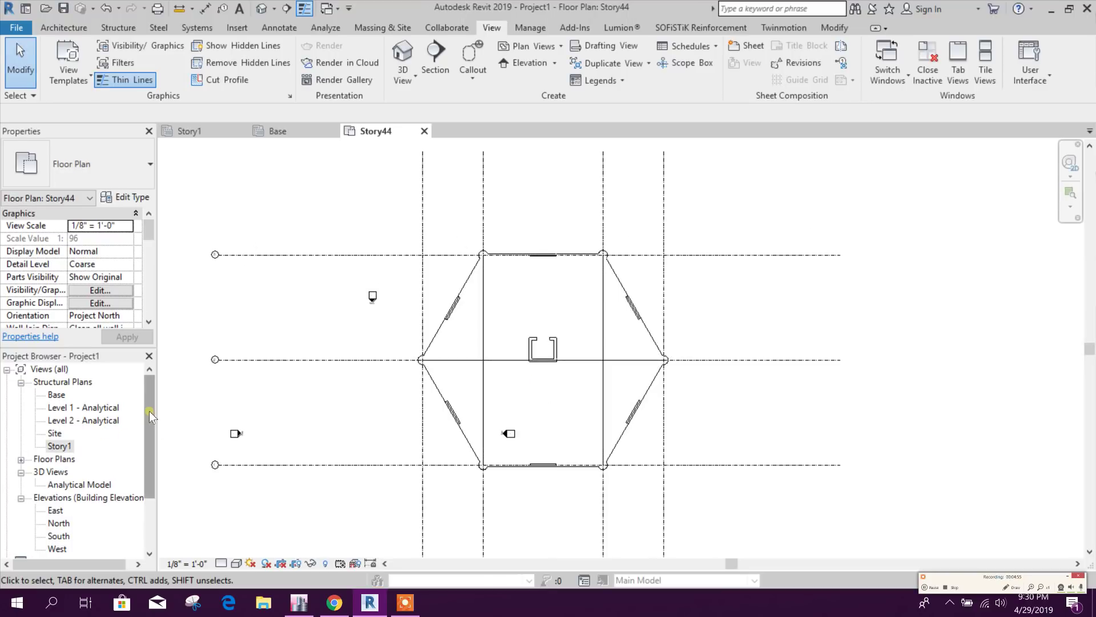
left_click_drag(149, 410, 152, 467)
scroll(152, 514, "up", 3)
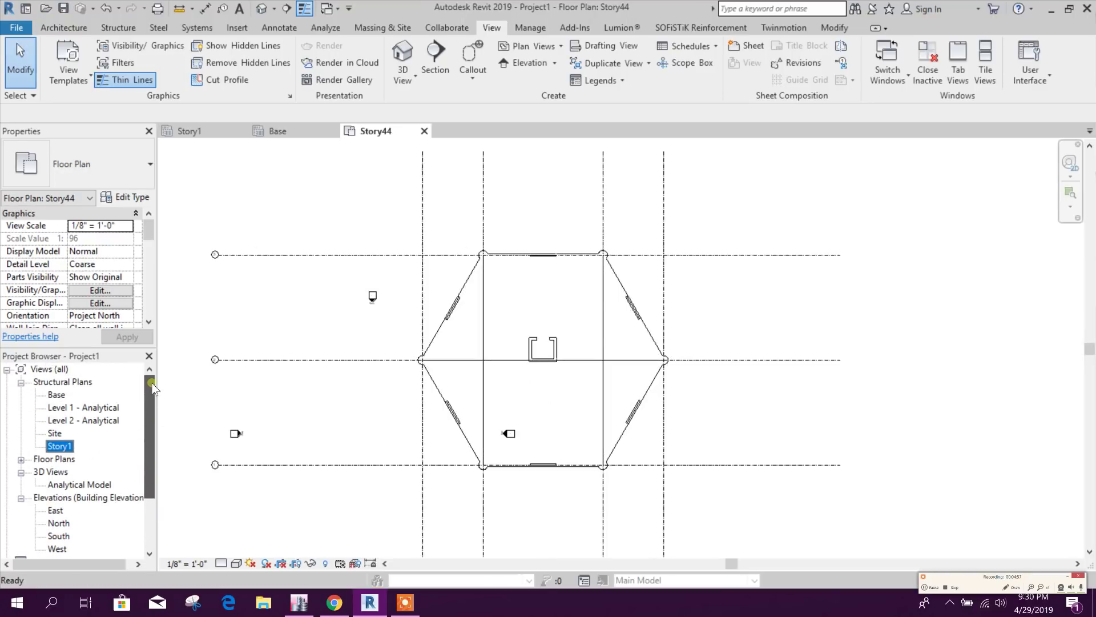
left_click(57, 444)
left_click(21, 457)
scroll(46, 451, "up", 2)
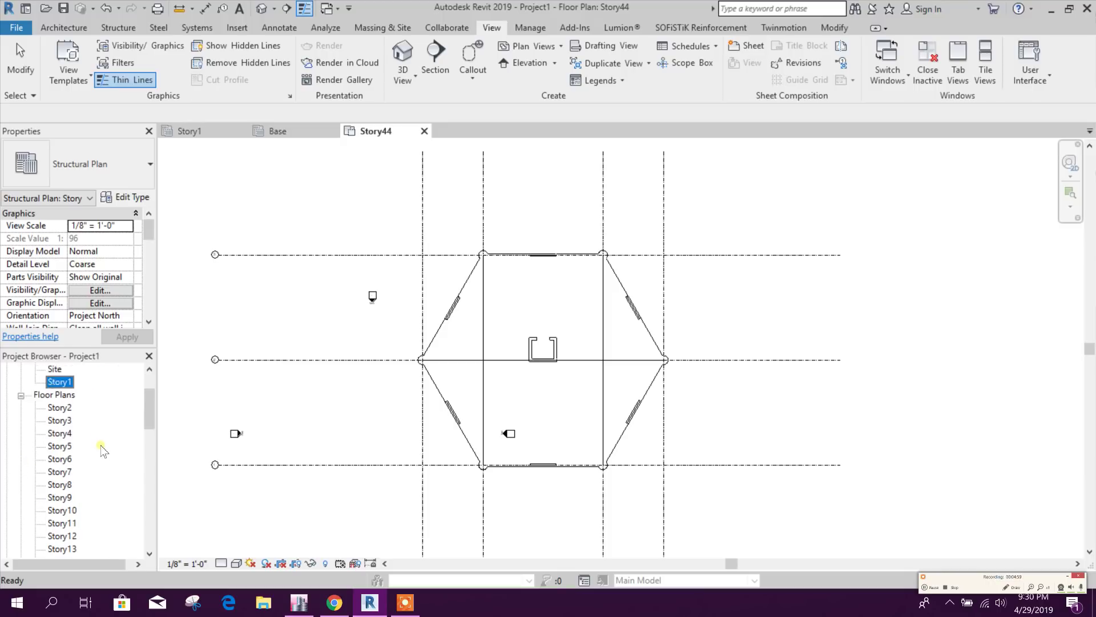
left_click(61, 421)
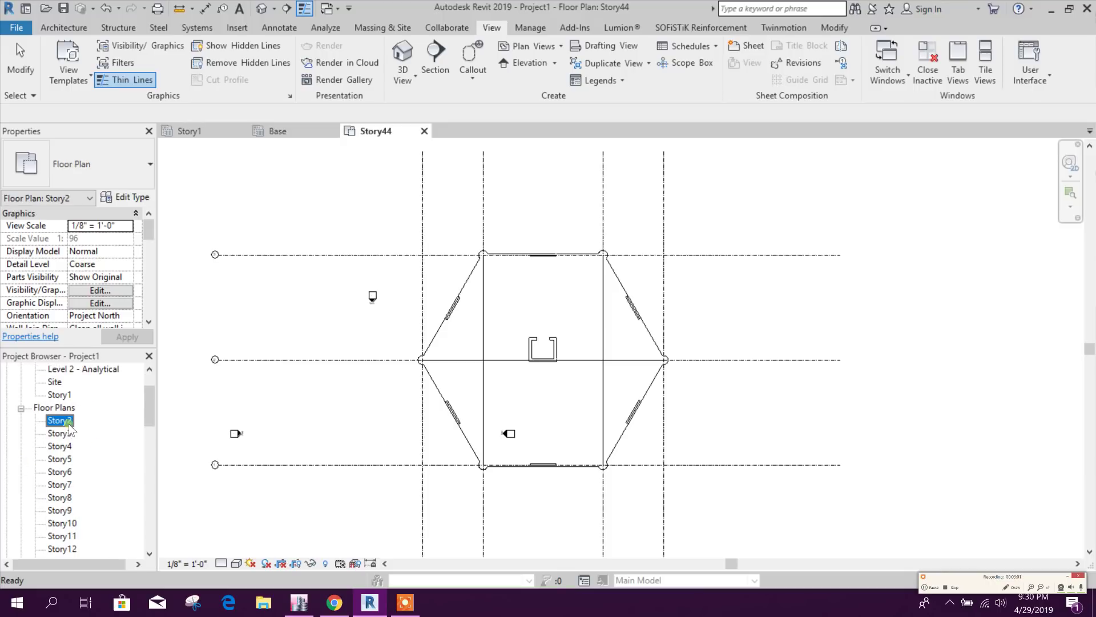
- Open the New Floor Plan dialog, which lists only Base and Story1
left_click(55, 407)
left_click(531, 46)
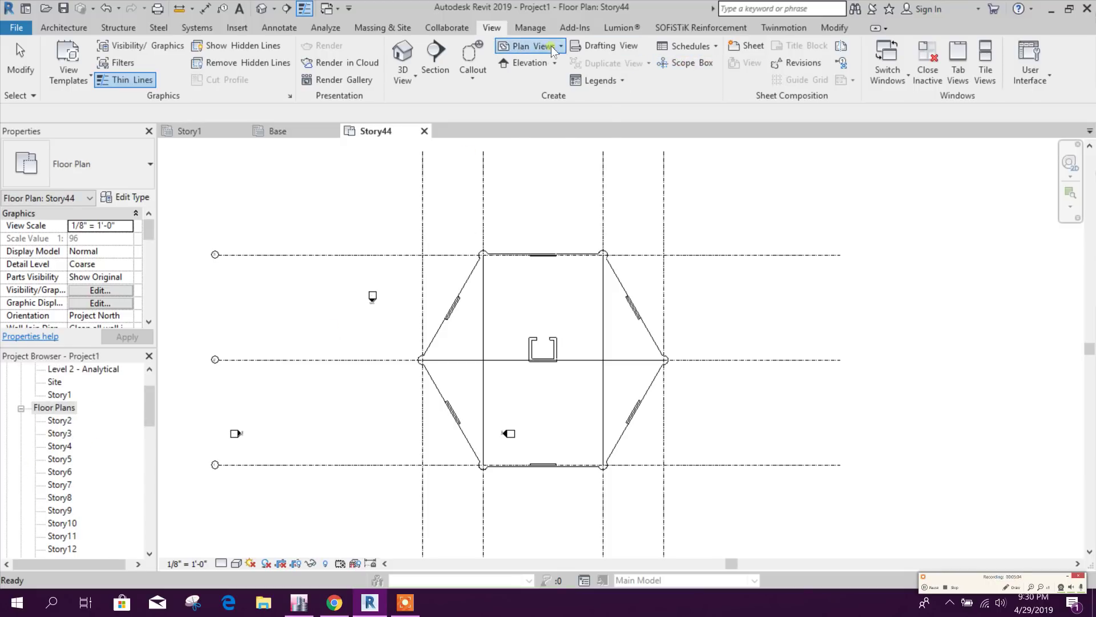
left_click(551, 70)
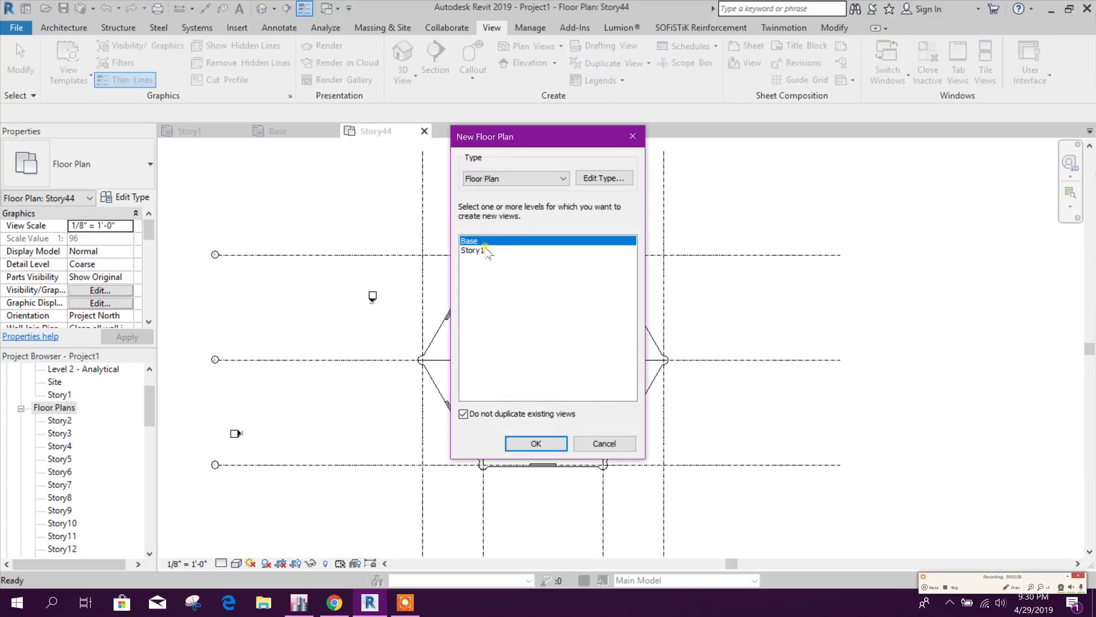
- Create floor plans for the Base and Story1 levels
left_click_drag(480, 246, 482, 250)
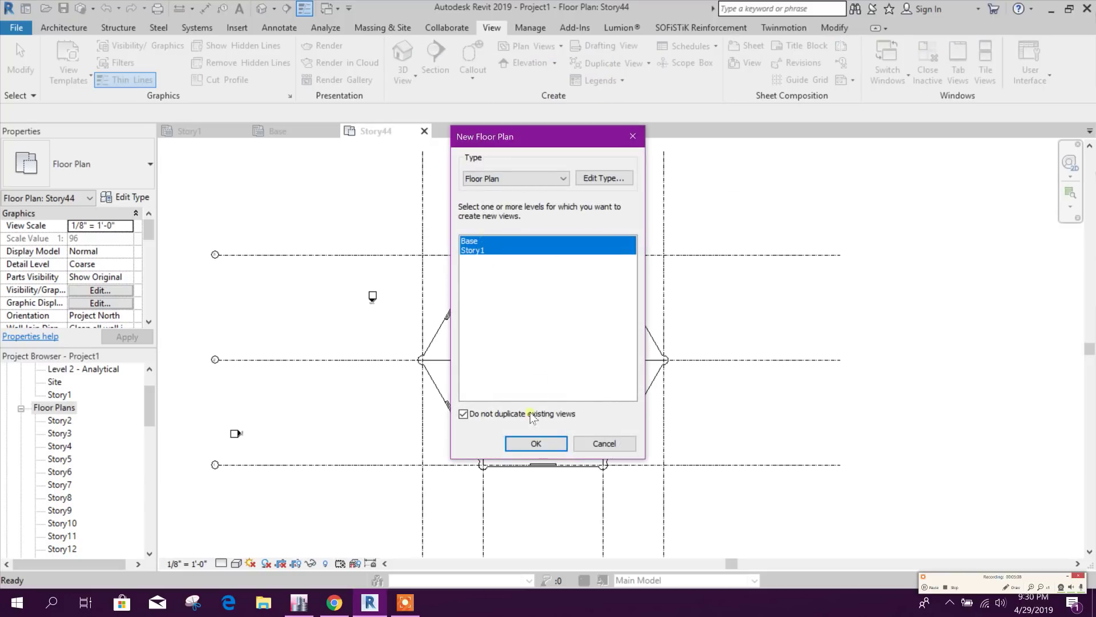
left_click(536, 443)
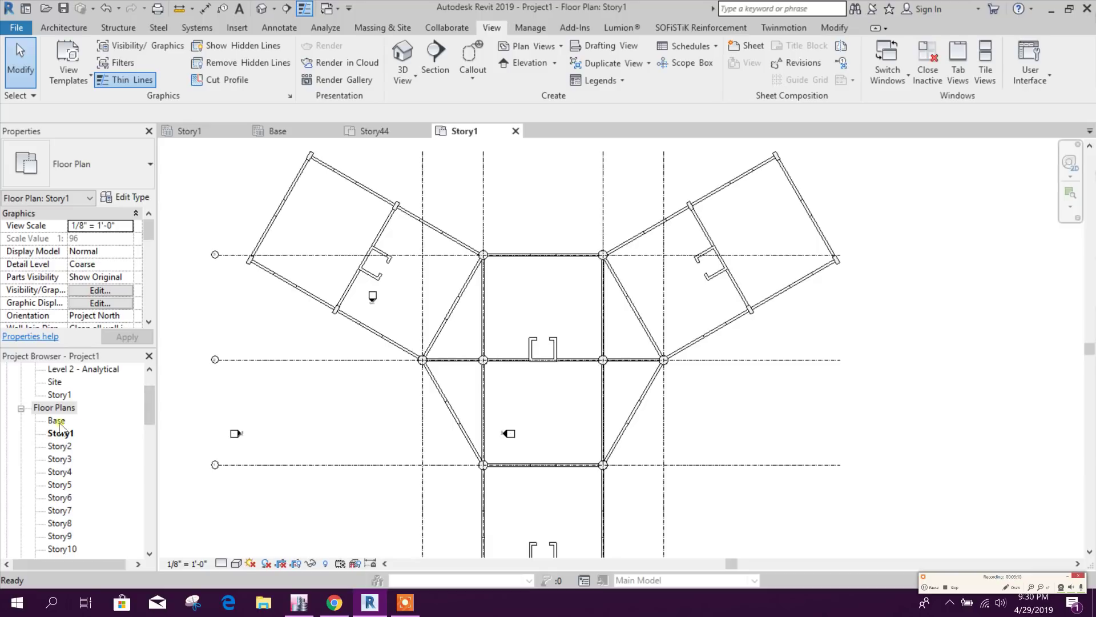
left_click(58, 421)
scroll(74, 399, "up", 3)
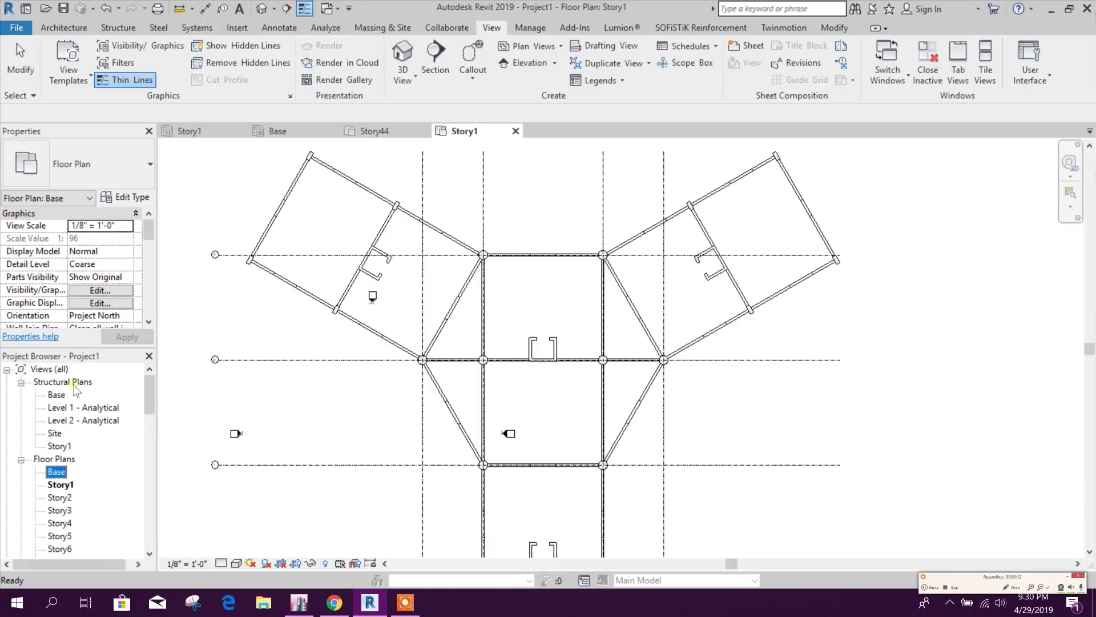
left_click(74, 383)
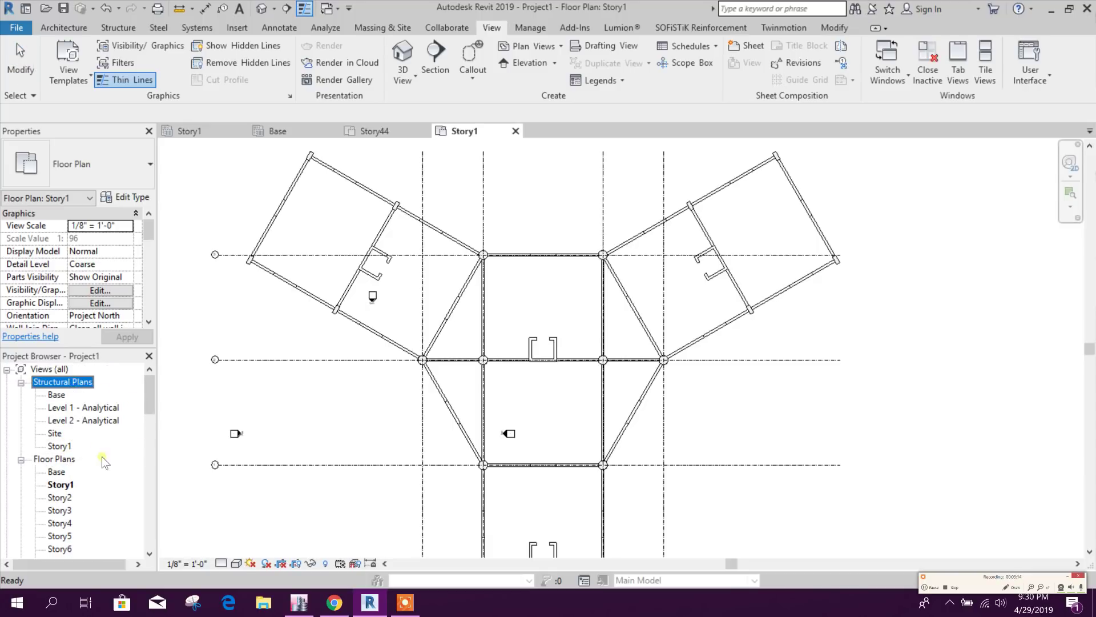
- Create structural plan views for every level from Story2 to Story44
left_click(531, 46)
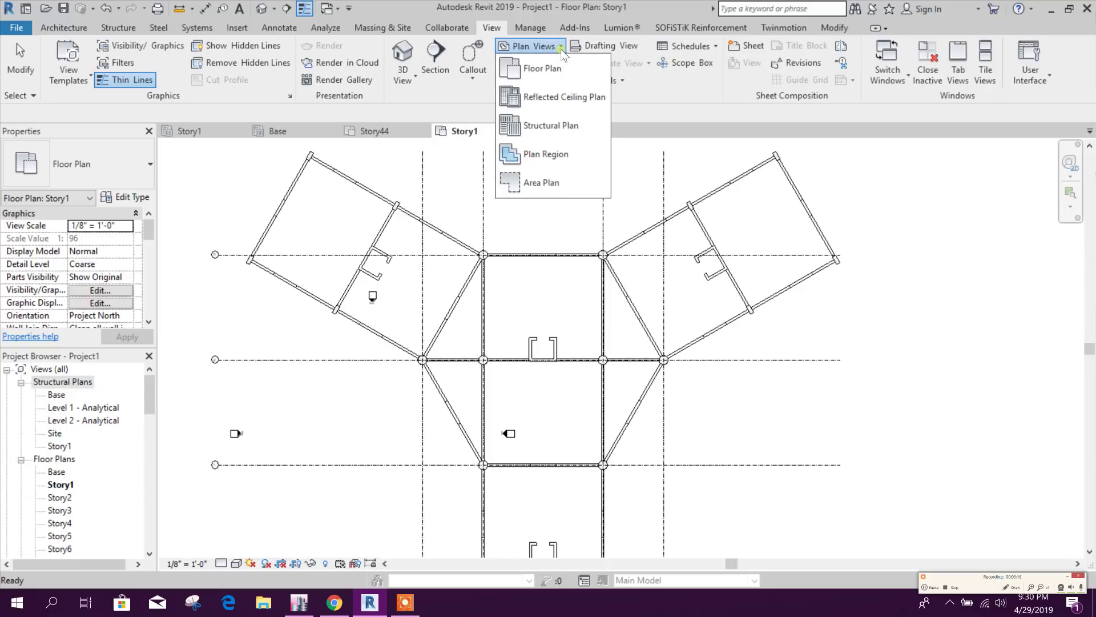
left_click(567, 126)
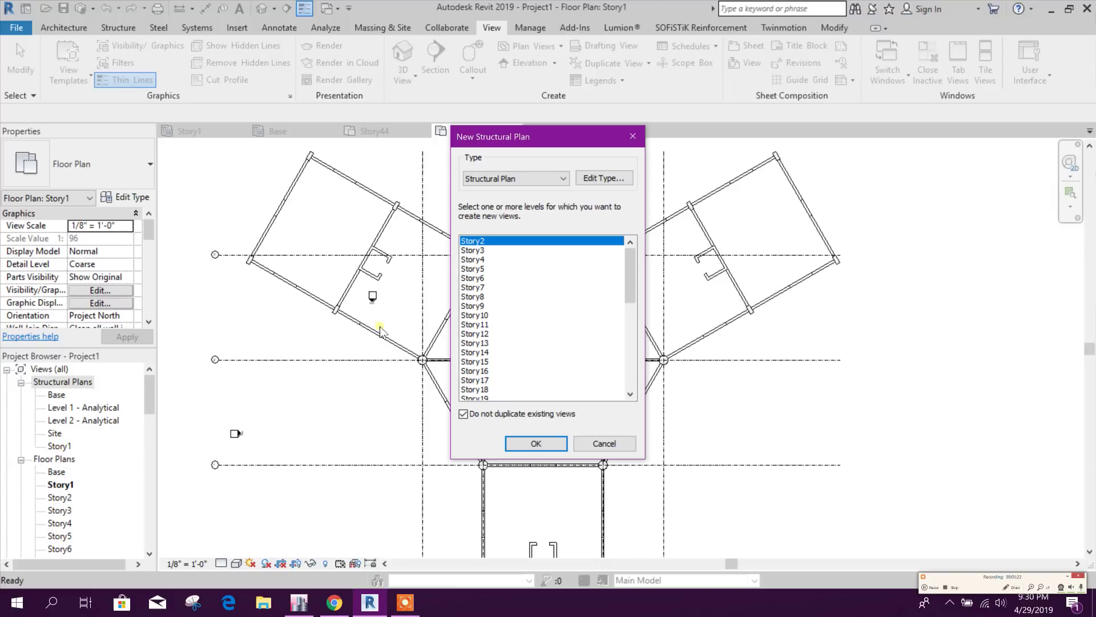
left_click_drag(484, 245, 470, 480)
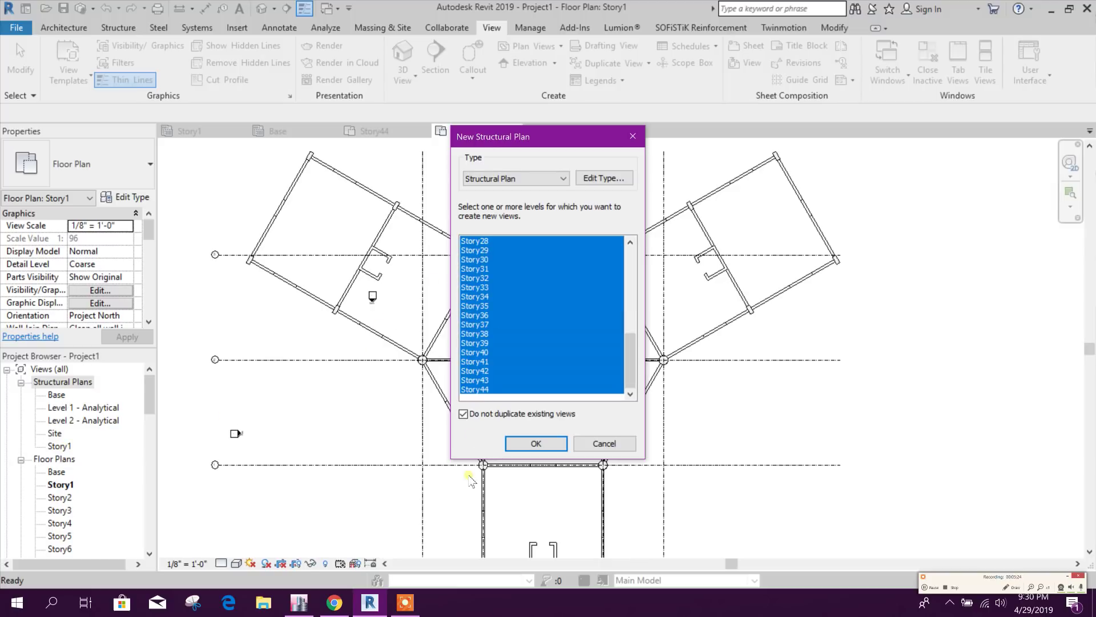
left_click(535, 444)
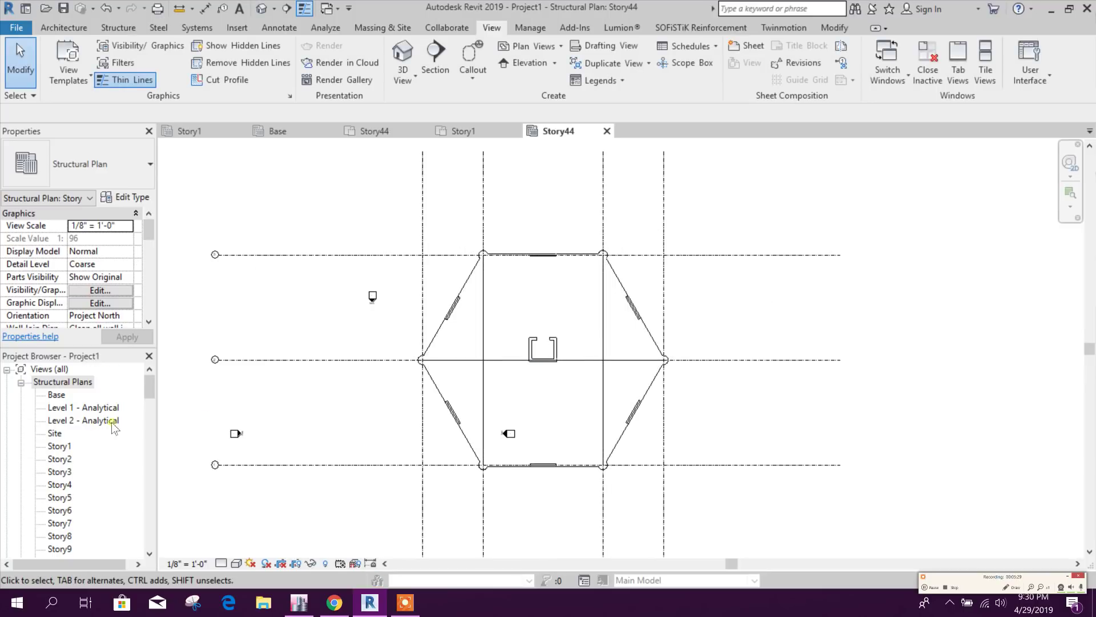
- Open the Story2 structural plan and Story1 floor plan, then the Analytical Model 3D view
scroll(111, 422, "down", 2)
double_click(61, 408)
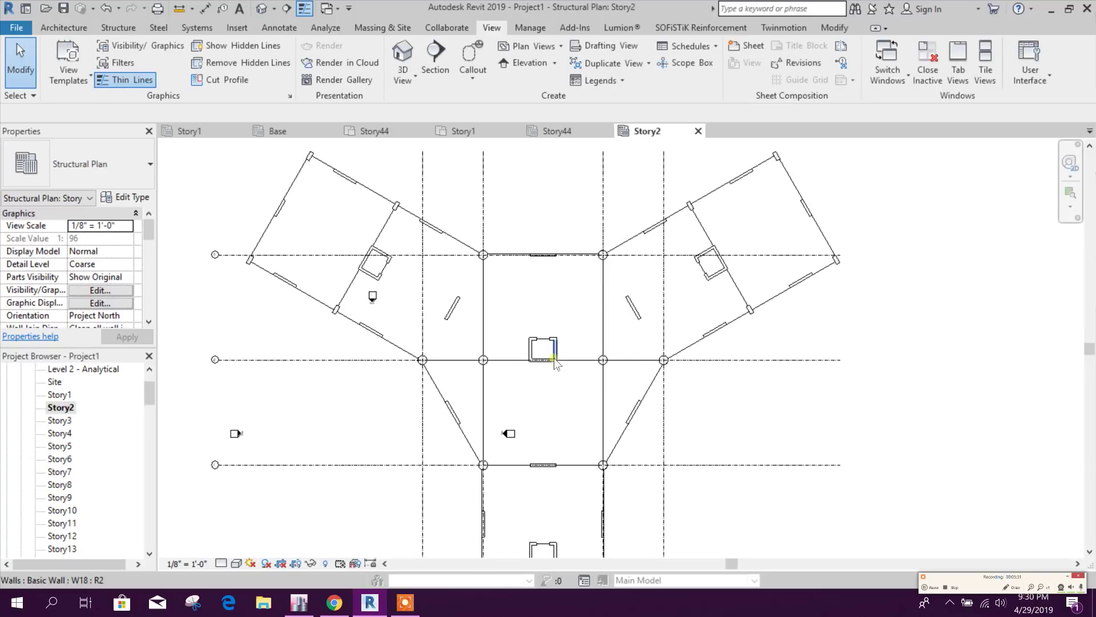
scroll(554, 358, "down", 1)
left_click_drag(148, 394, 149, 467)
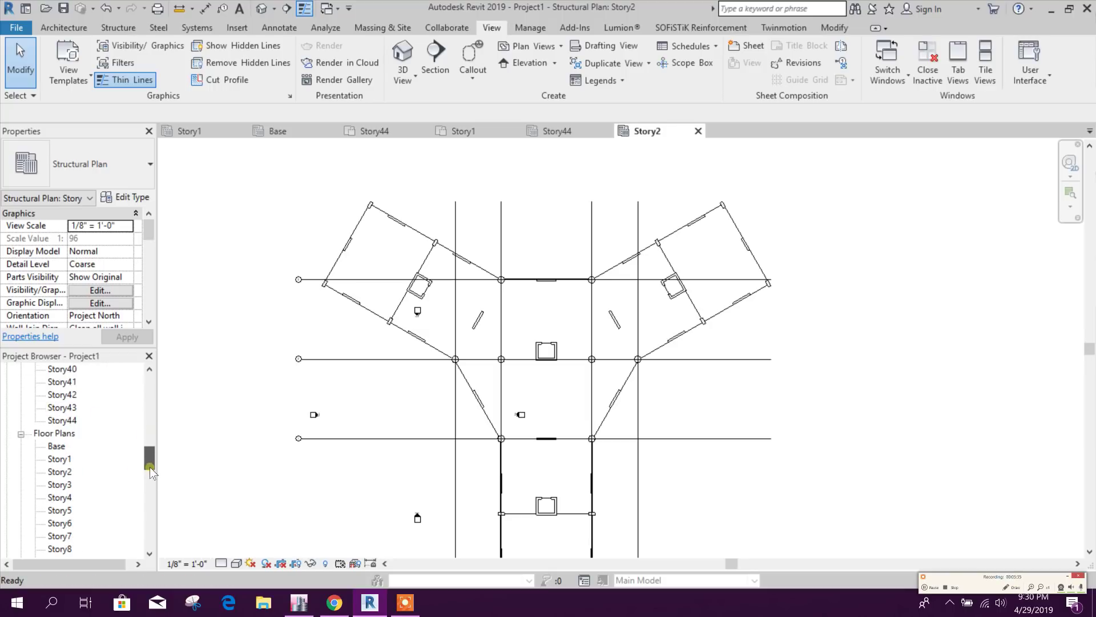
left_click(57, 459)
double_click(57, 460)
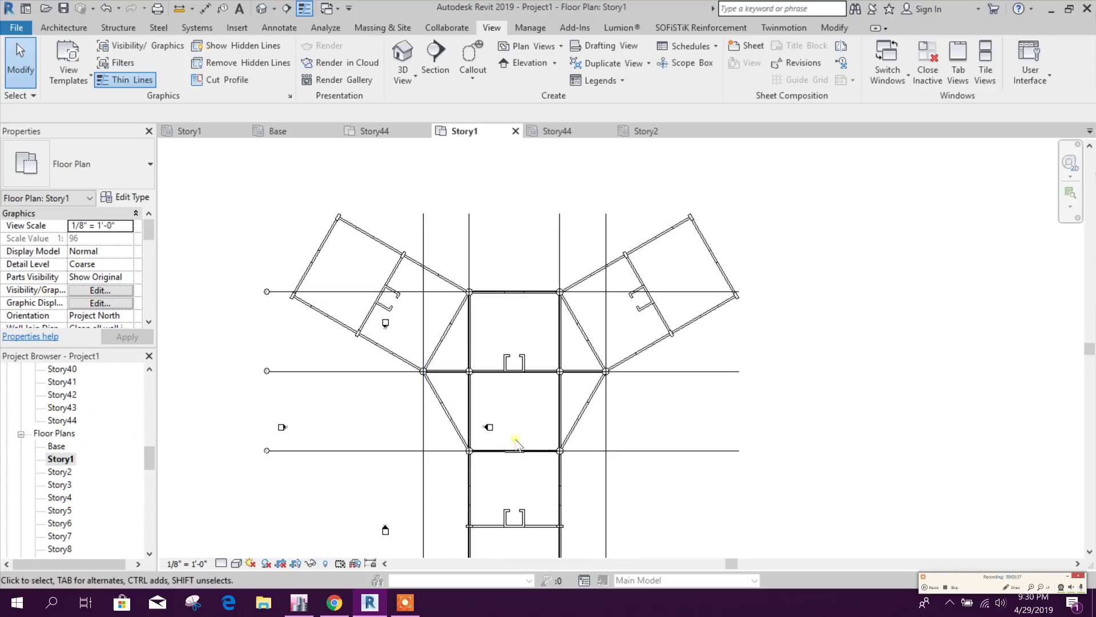
left_click_drag(148, 456, 122, 521)
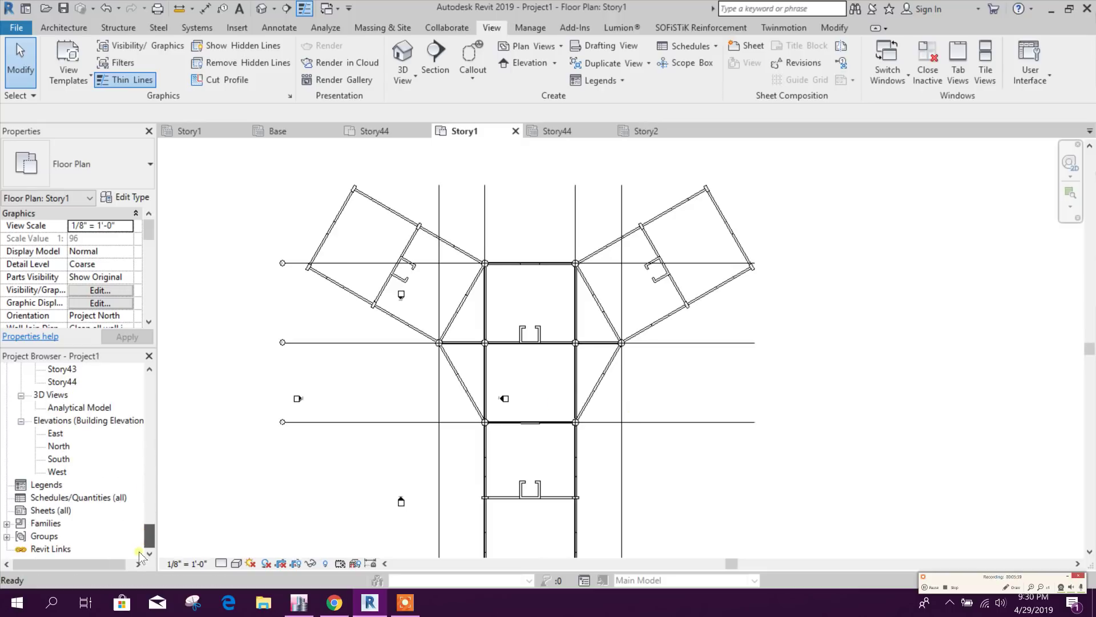
double_click(83, 408)
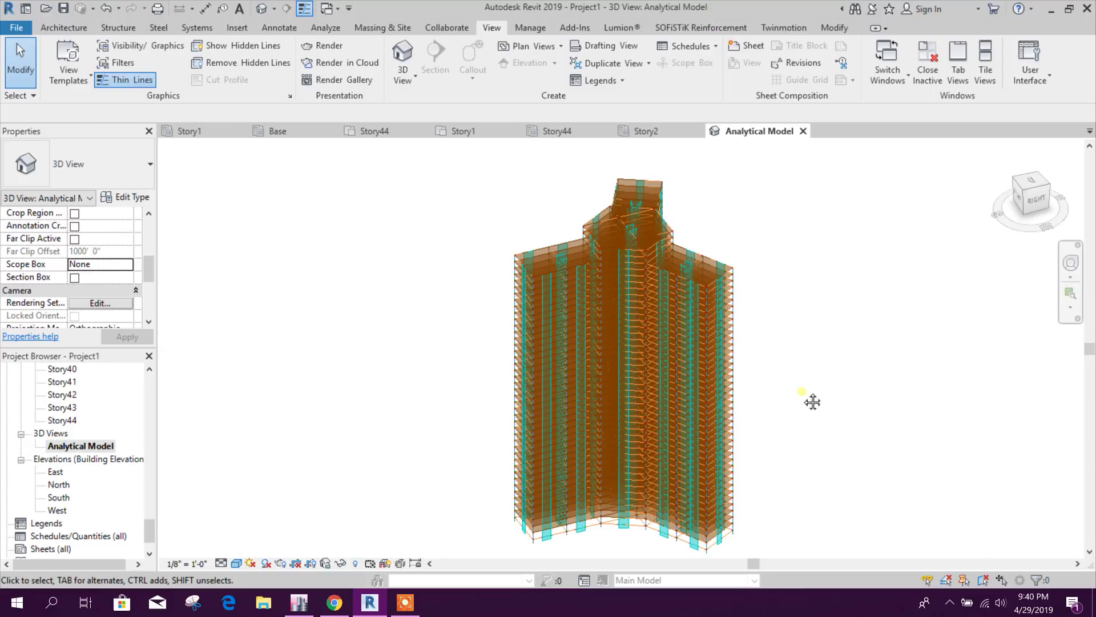
- Open the Robot Structural Analysis Link from the Analyze tools
middle_click_drag(781, 422, 849, 407, "shift")
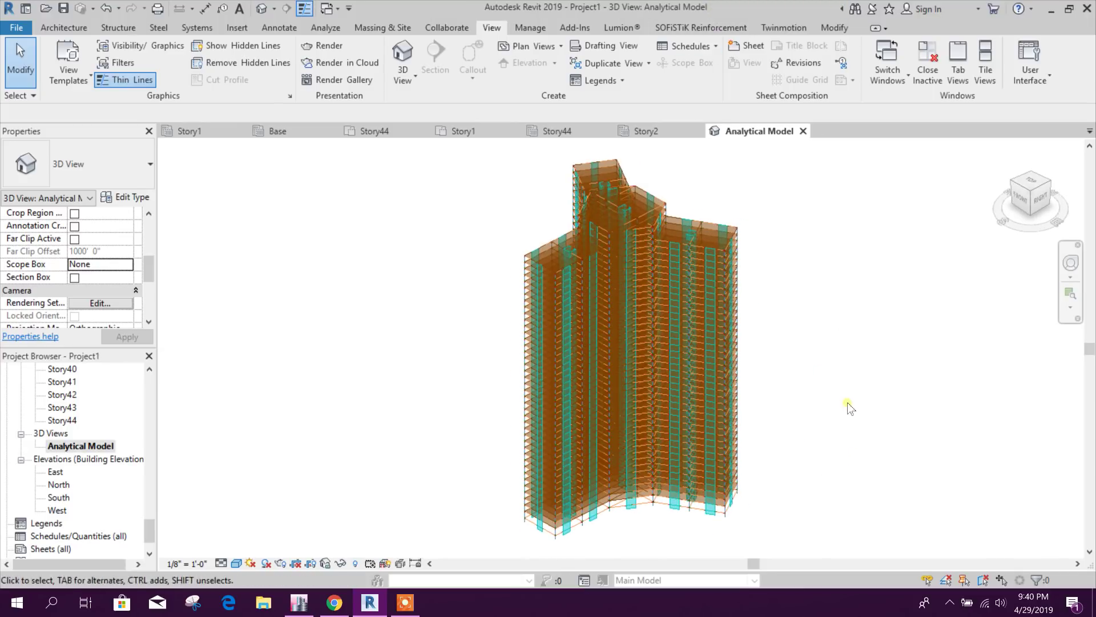
left_click(325, 28)
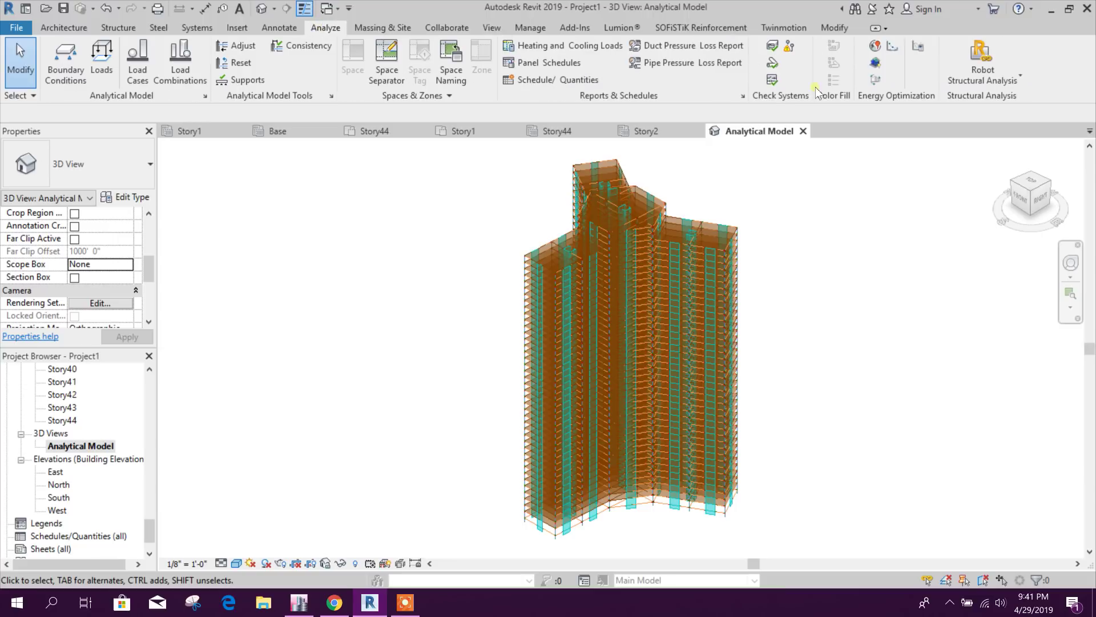
left_click(1016, 80)
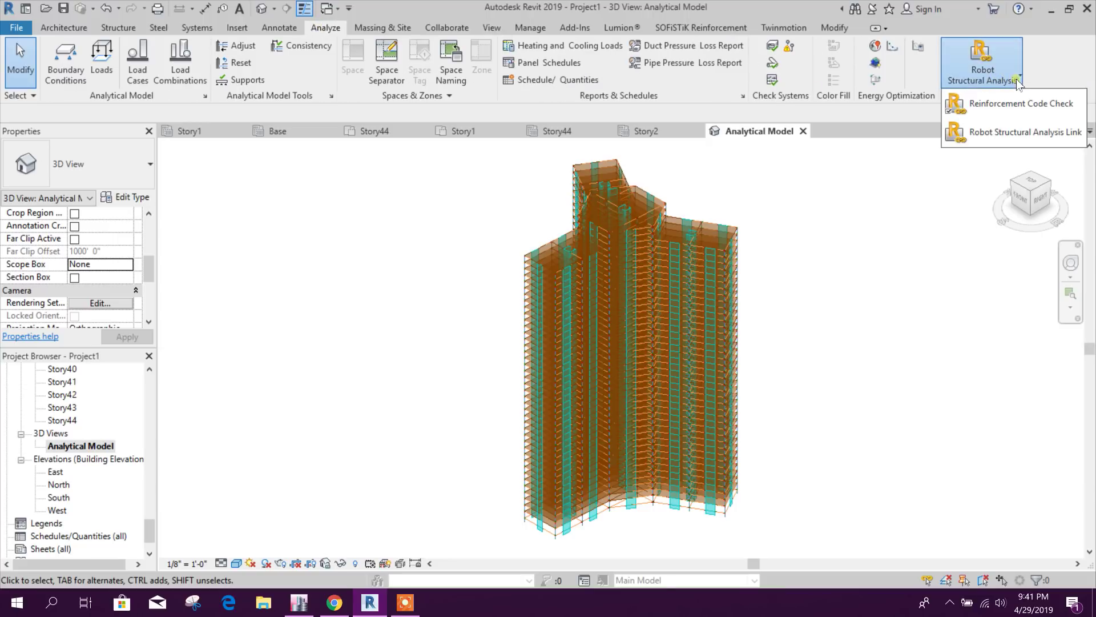
left_click(1058, 135)
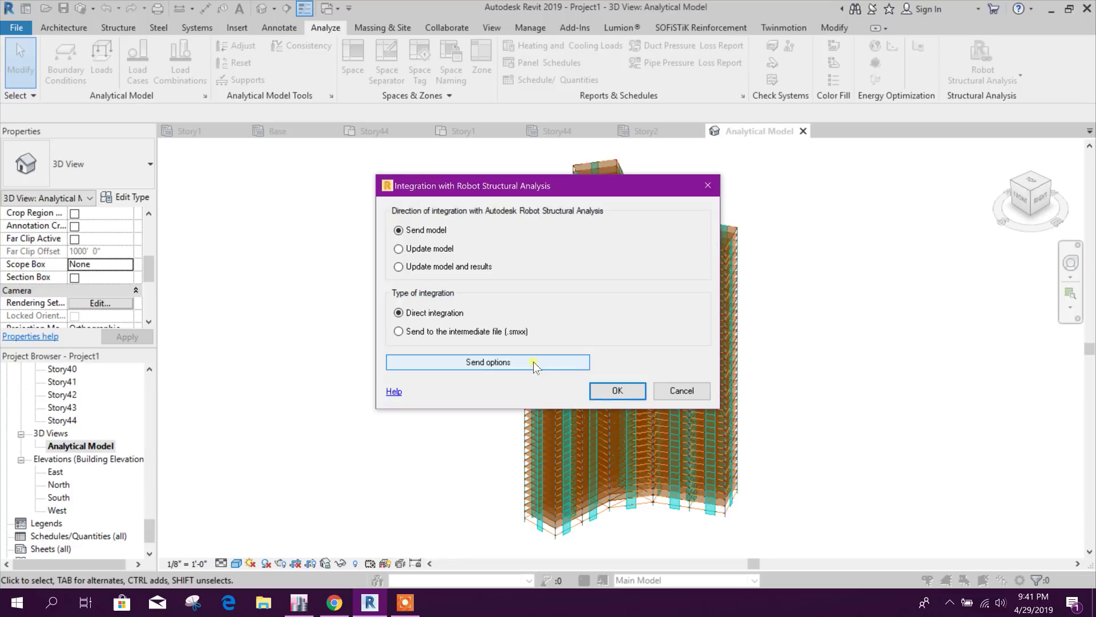
- Send the model by direct integration with DL1 as the self-weight case
left_click(489, 362)
left_click_drag(615, 156, 632, 150)
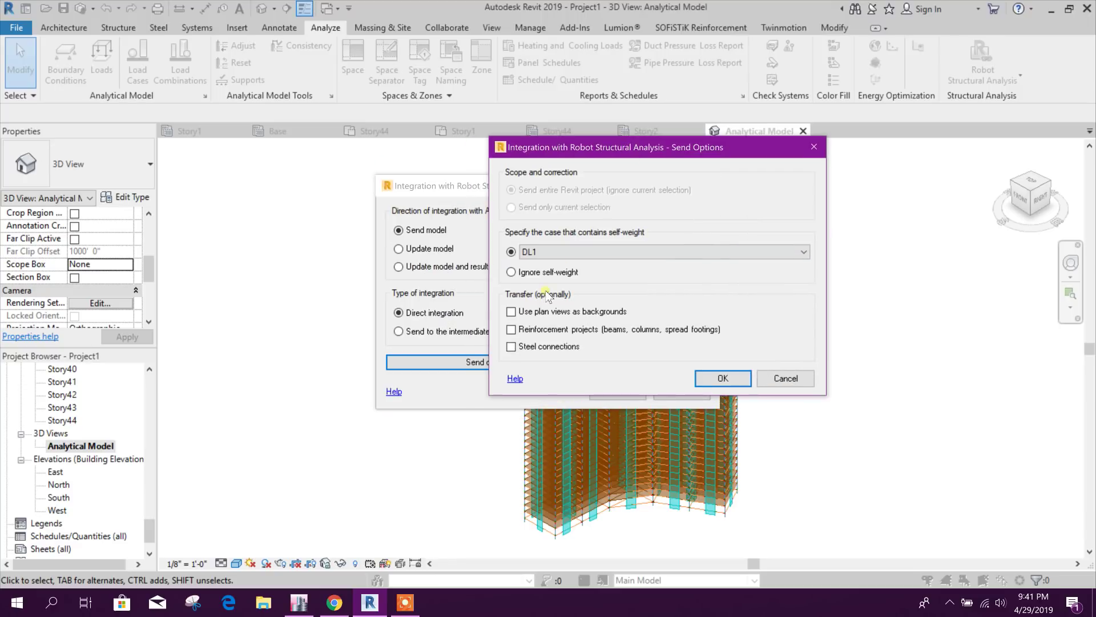
left_click_drag(546, 169, 658, 167)
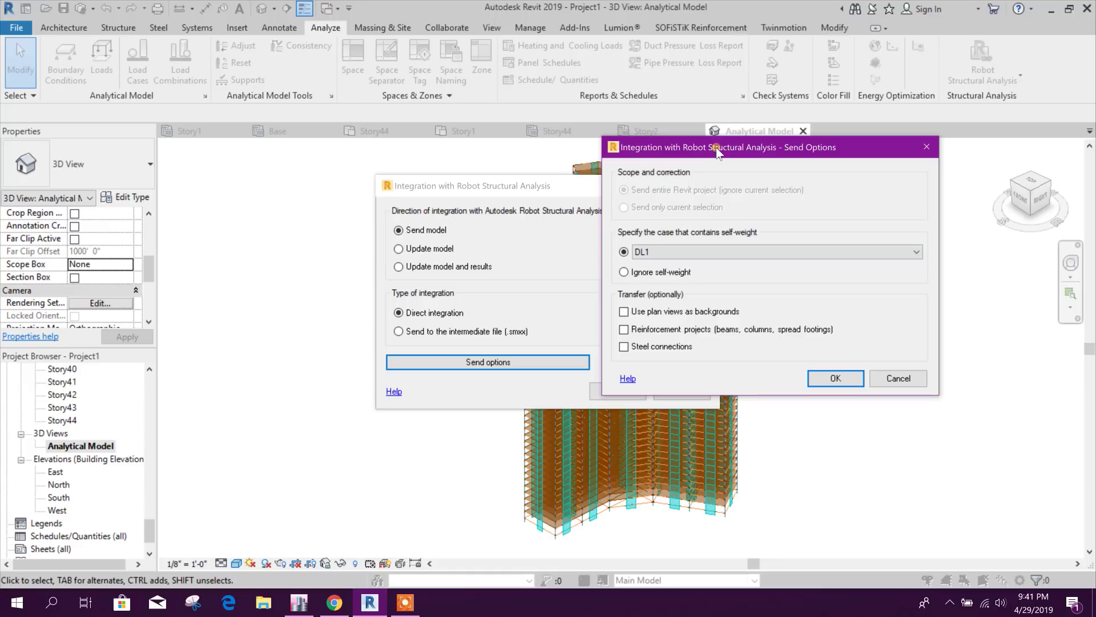
left_click(823, 378)
left_click_drag(559, 186, 575, 192)
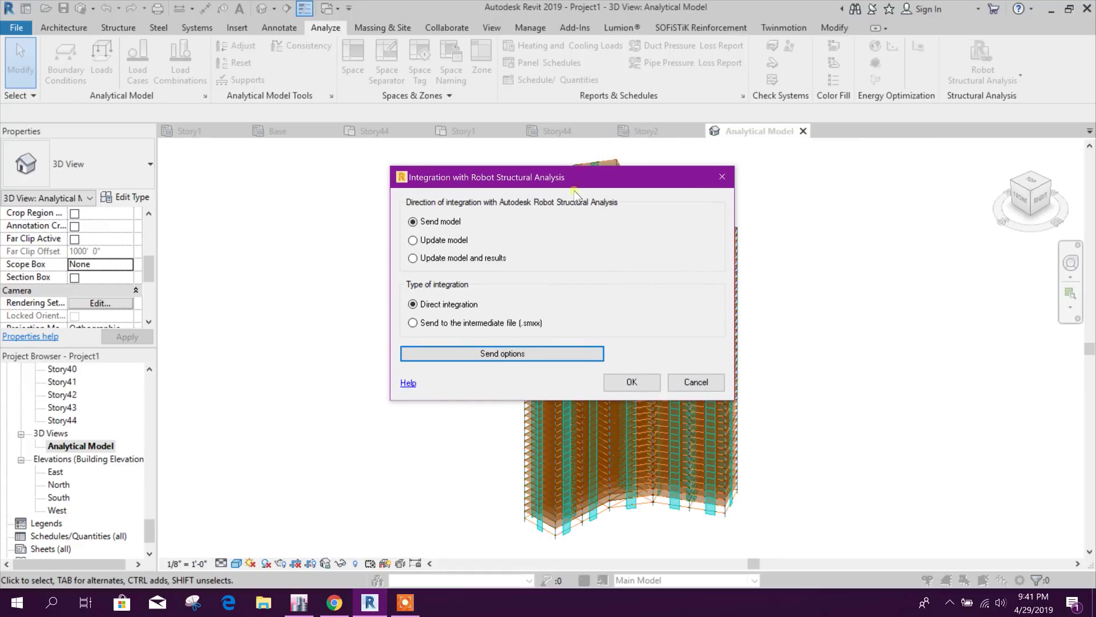
left_click(632, 382)
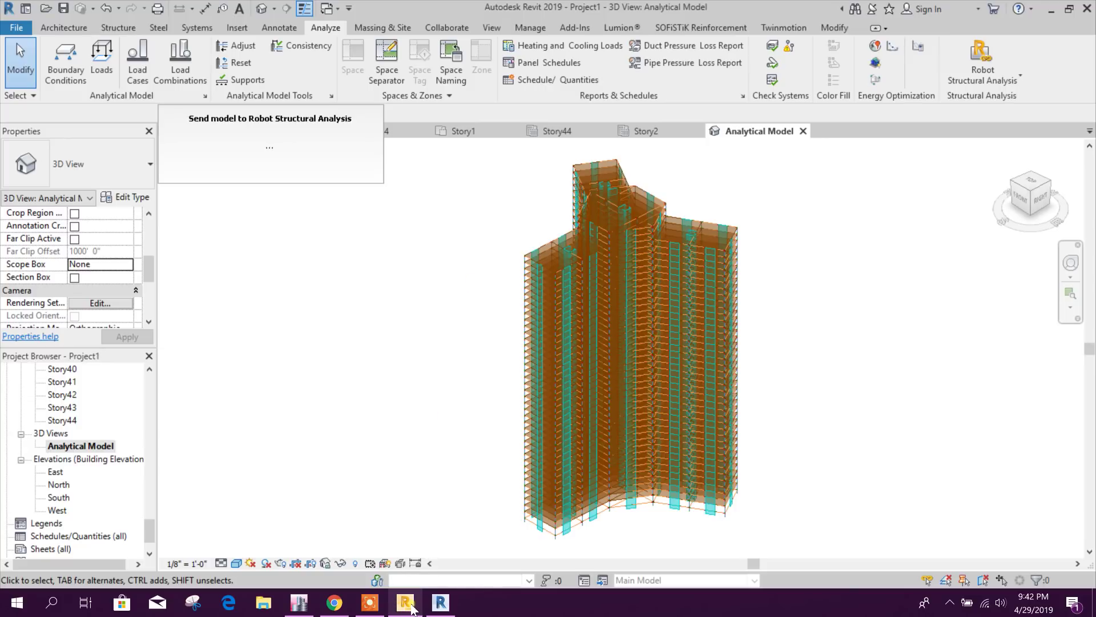
- Wait for the transfer to Robot to complete, then close the completion message
mouse_move(411, 610)
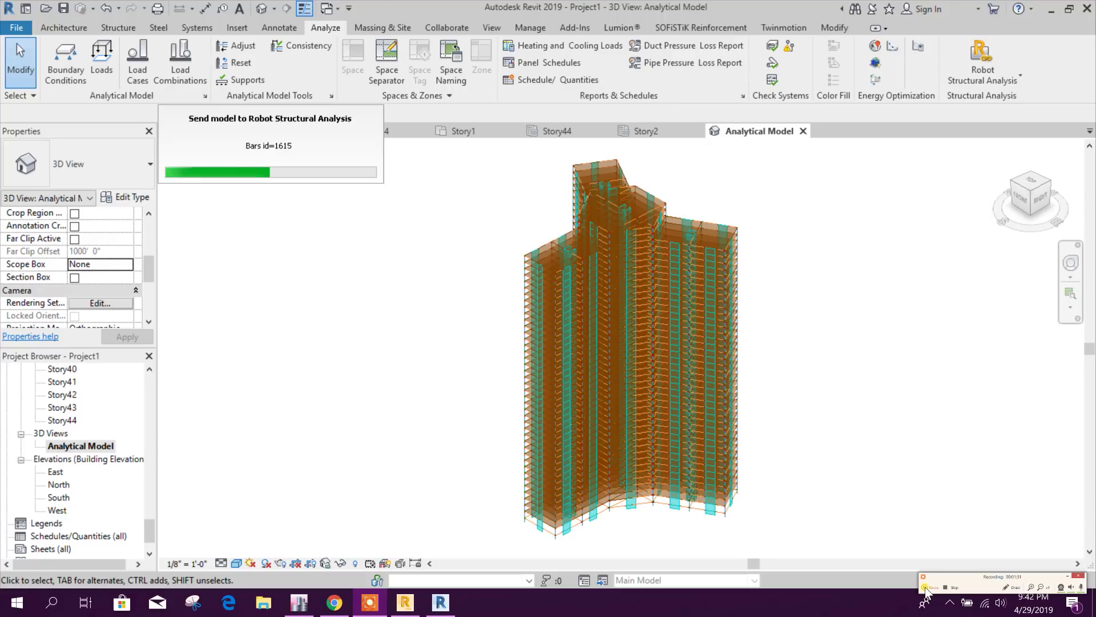
left_click(926, 590)
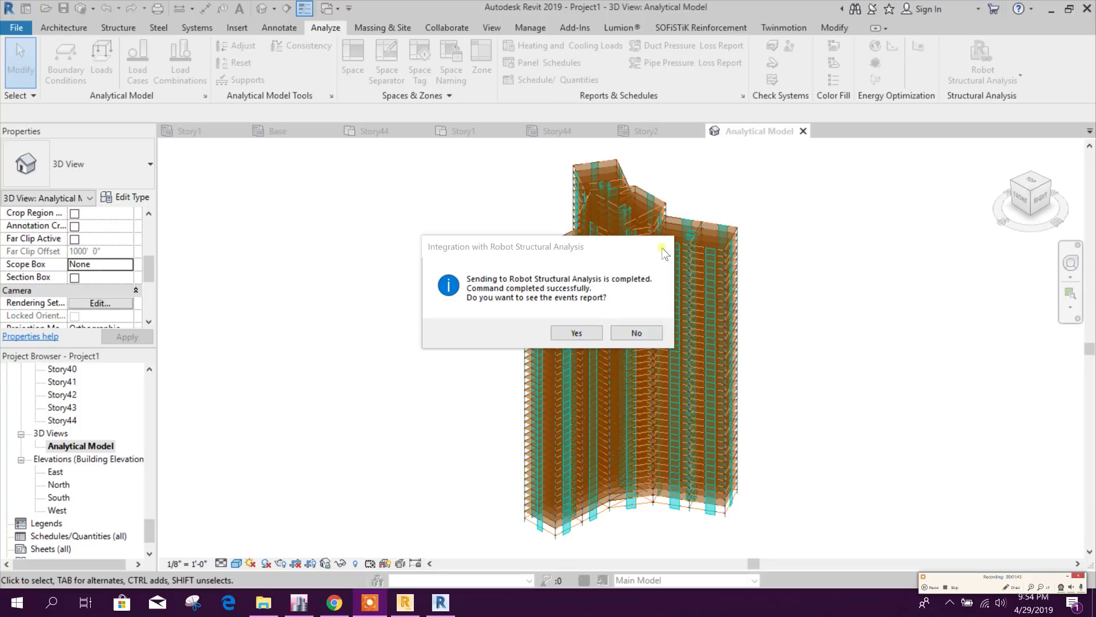
left_click(649, 335)
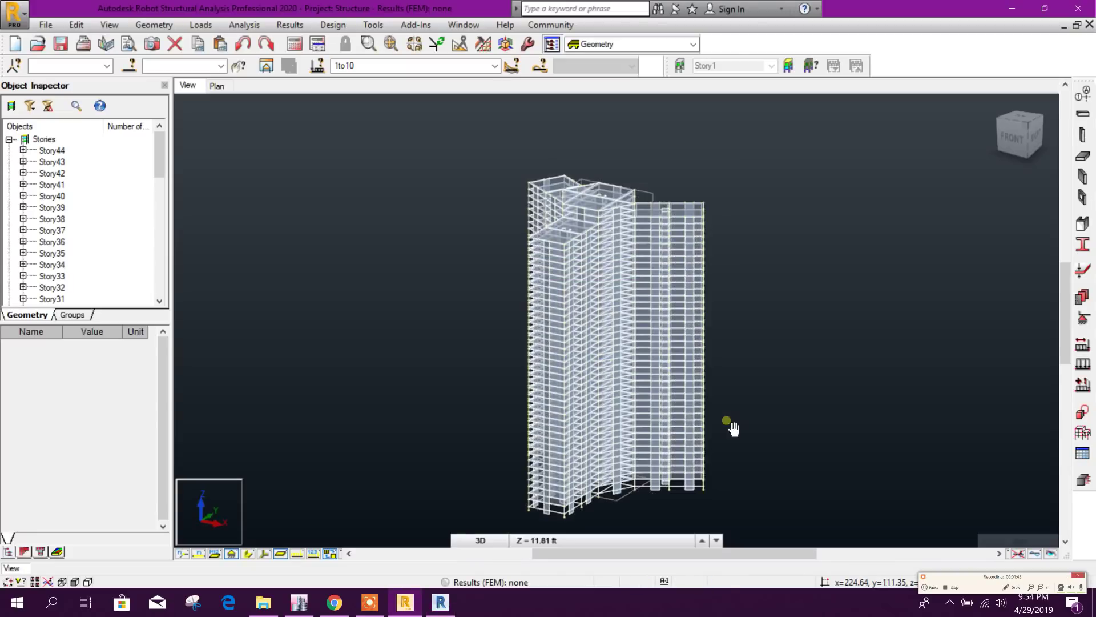
- Switch to the 2D plan view and display the Story12 level
scroll(582, 448, "up", 8)
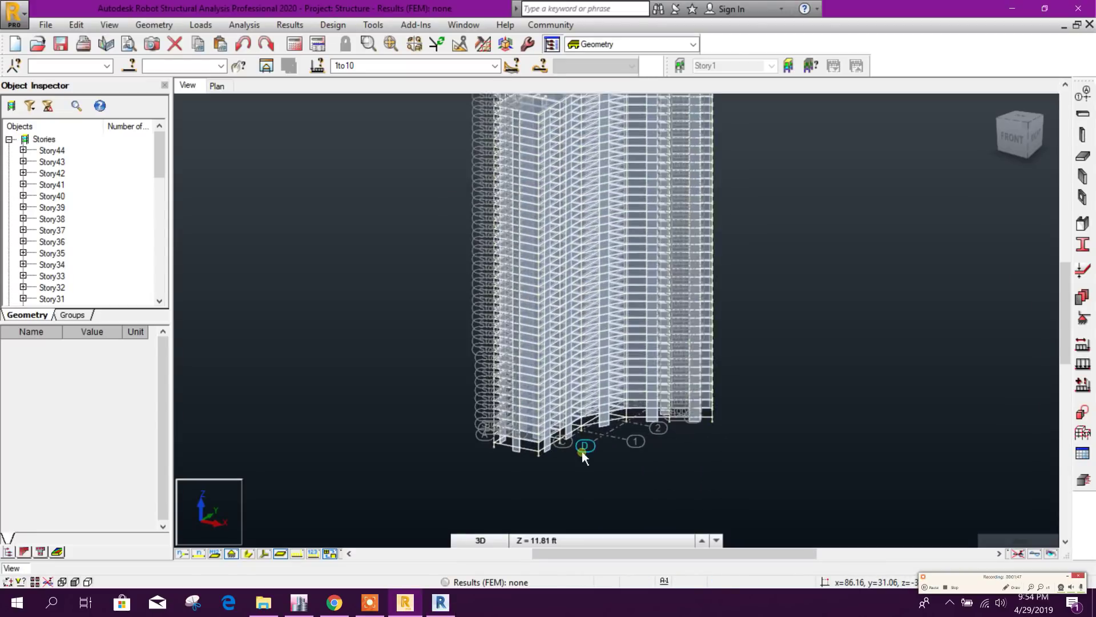
scroll(561, 423, "down", 3)
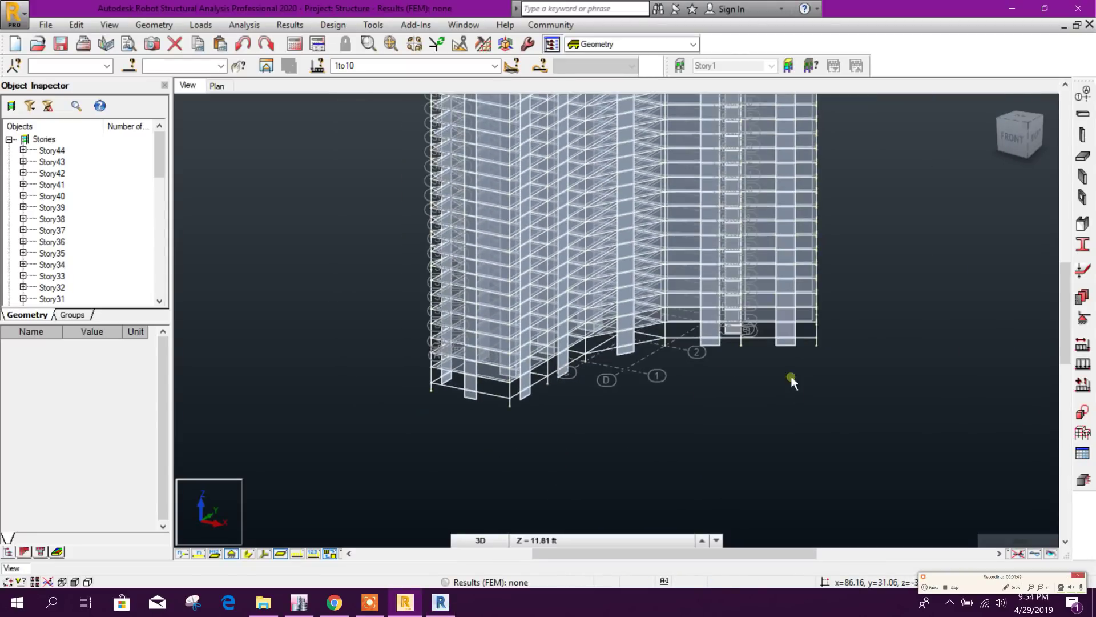
middle_click_drag(790, 380, 768, 402)
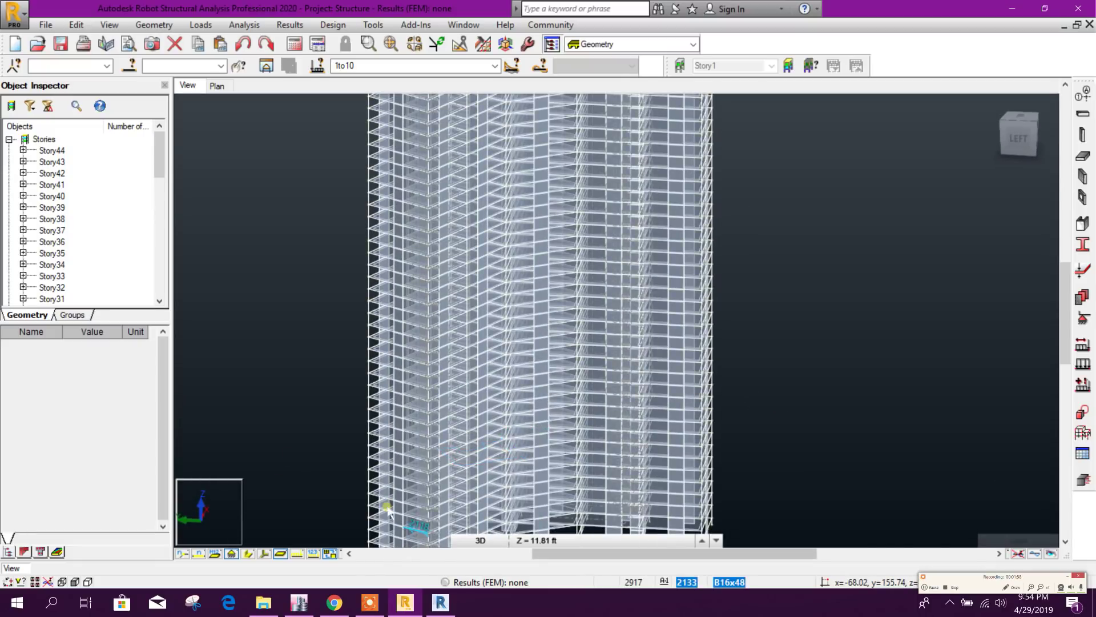
left_click(217, 86)
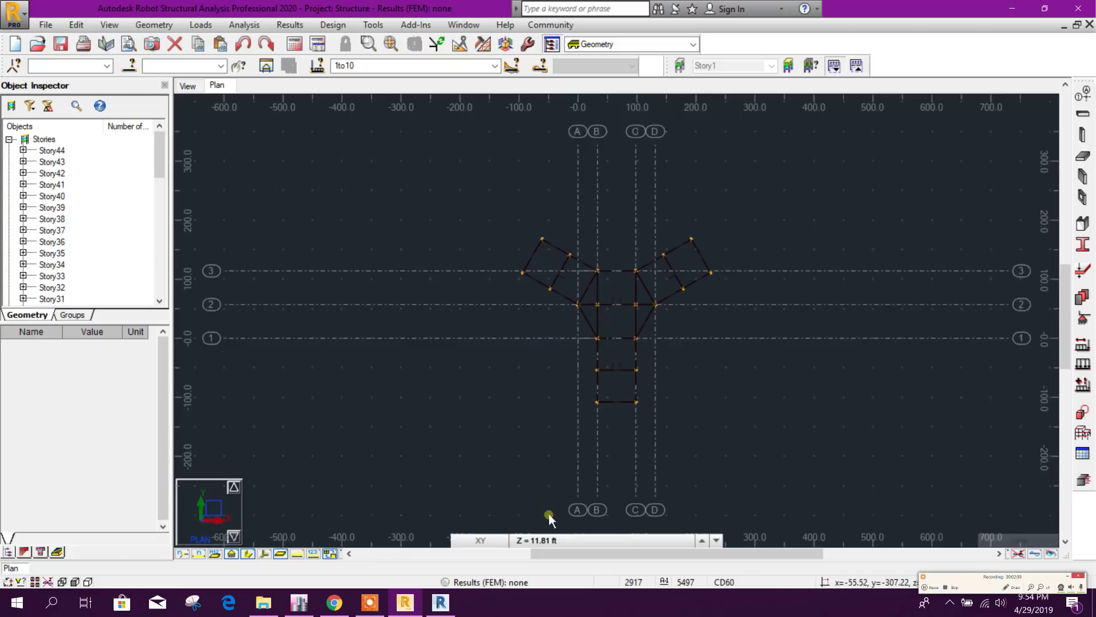
left_click(548, 540)
scroll(563, 472, "up", 2)
scroll(564, 470, "up", 2)
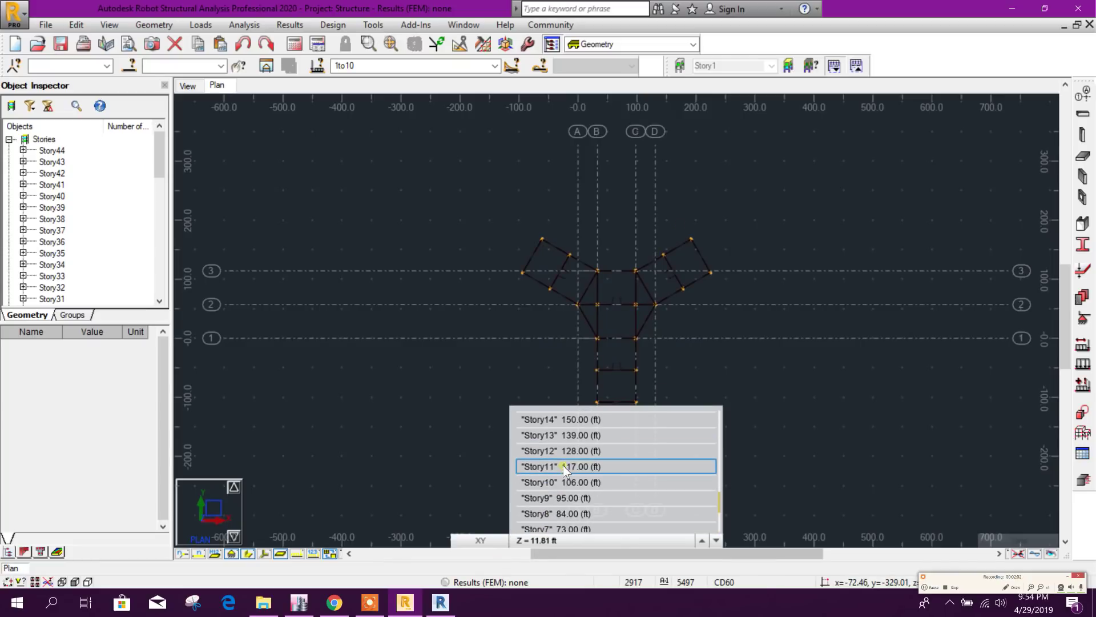
left_click(640, 462)
- Zoom around Story12's B16x48 beams, then return to the 3D tower view
scroll(656, 457, "up", 5)
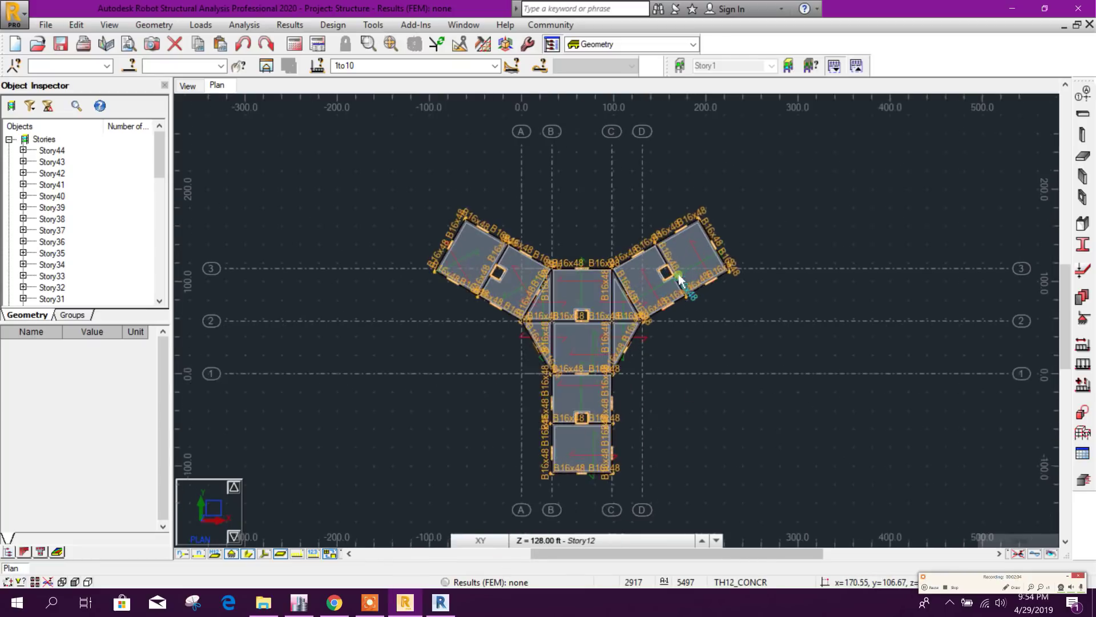
scroll(798, 388, "down", 1)
scroll(797, 389, "down", 3)
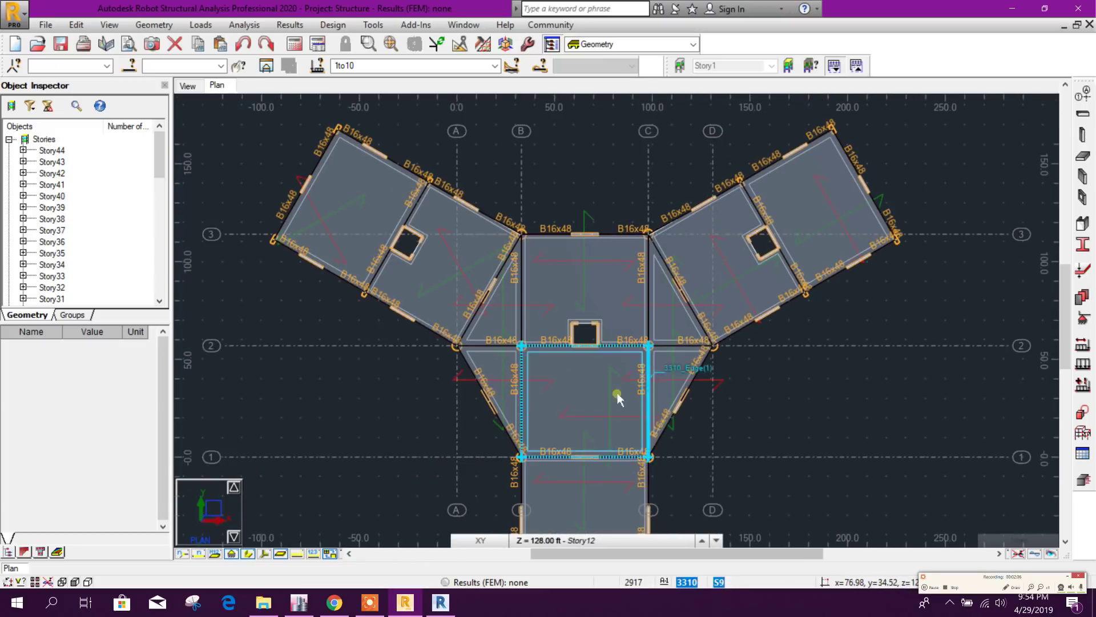
scroll(739, 483, "up", 1)
scroll(739, 483, "up", 3)
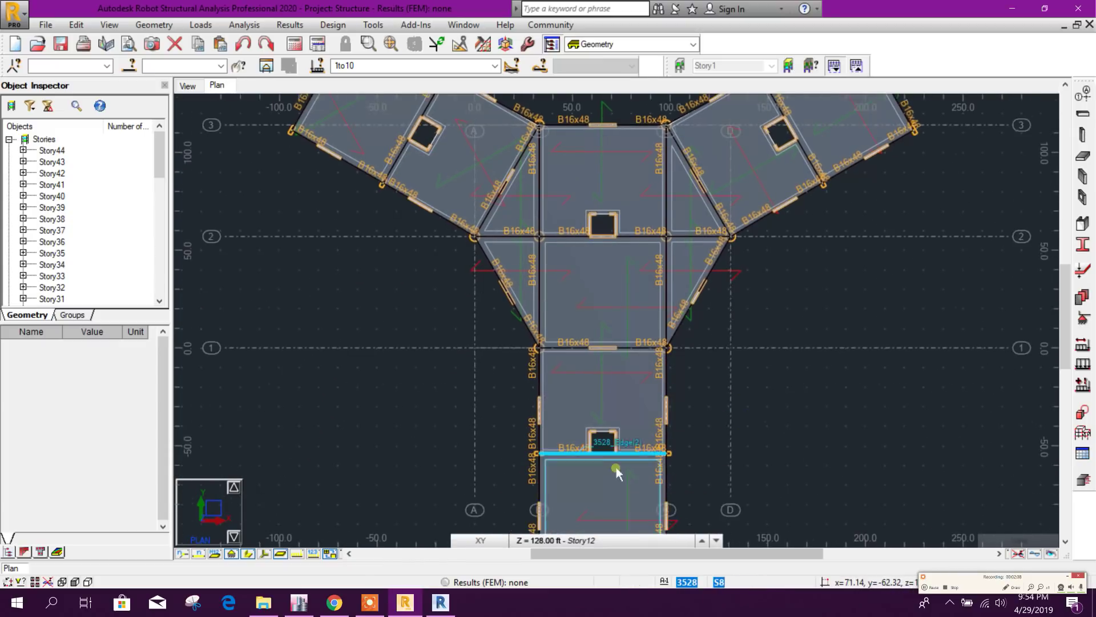
scroll(604, 416, "down", 1)
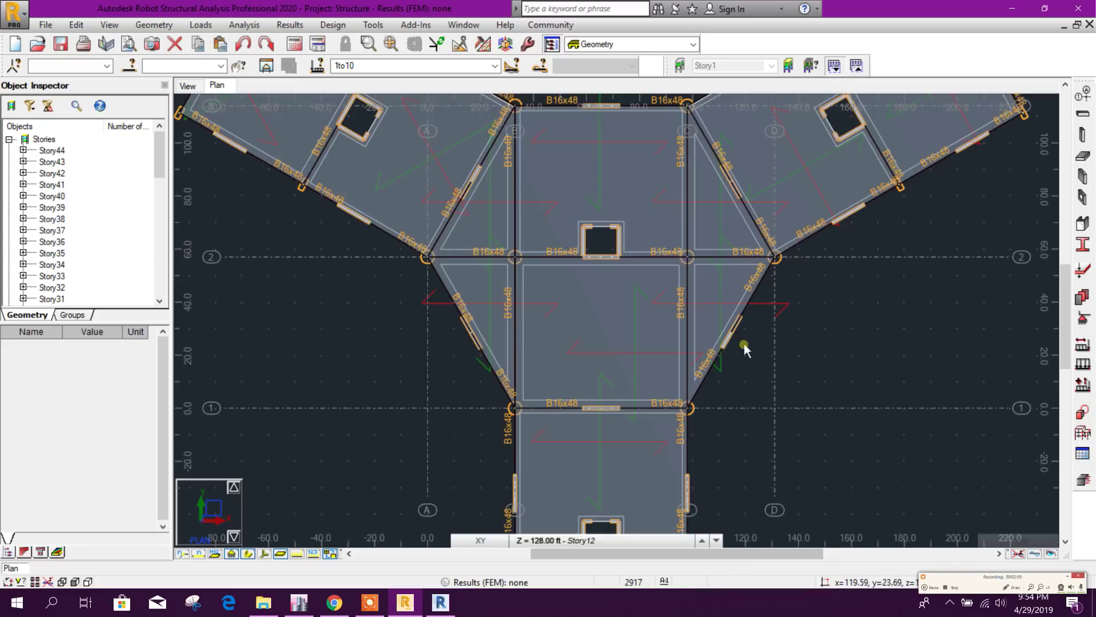
scroll(807, 408, "down", 5)
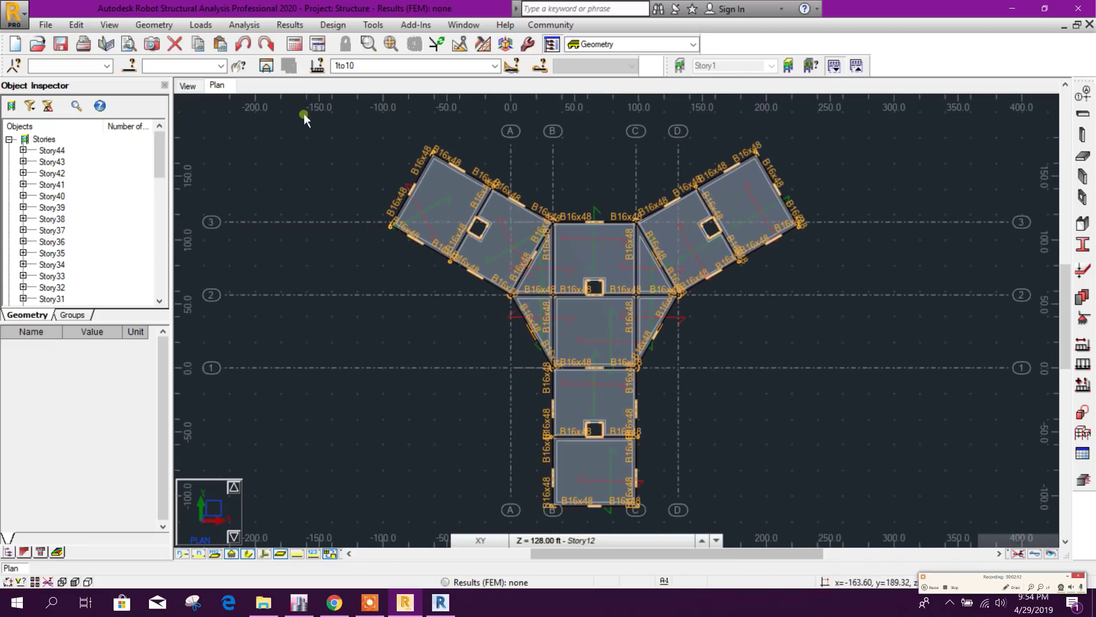
left_click(188, 85)
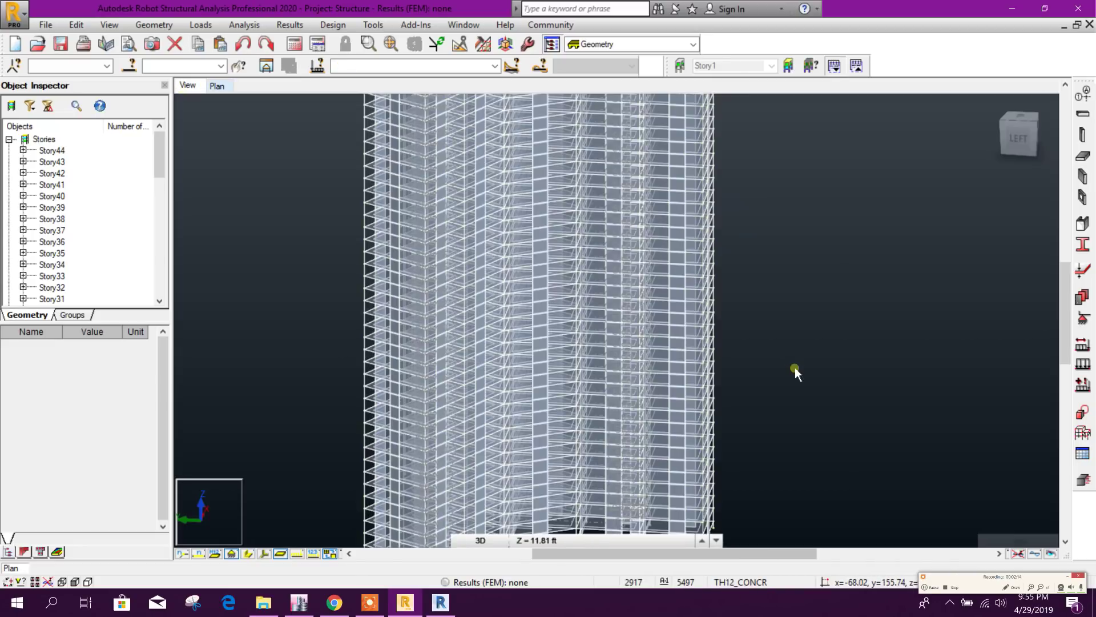
middle_click_drag(802, 354, 783, 306, "shift")
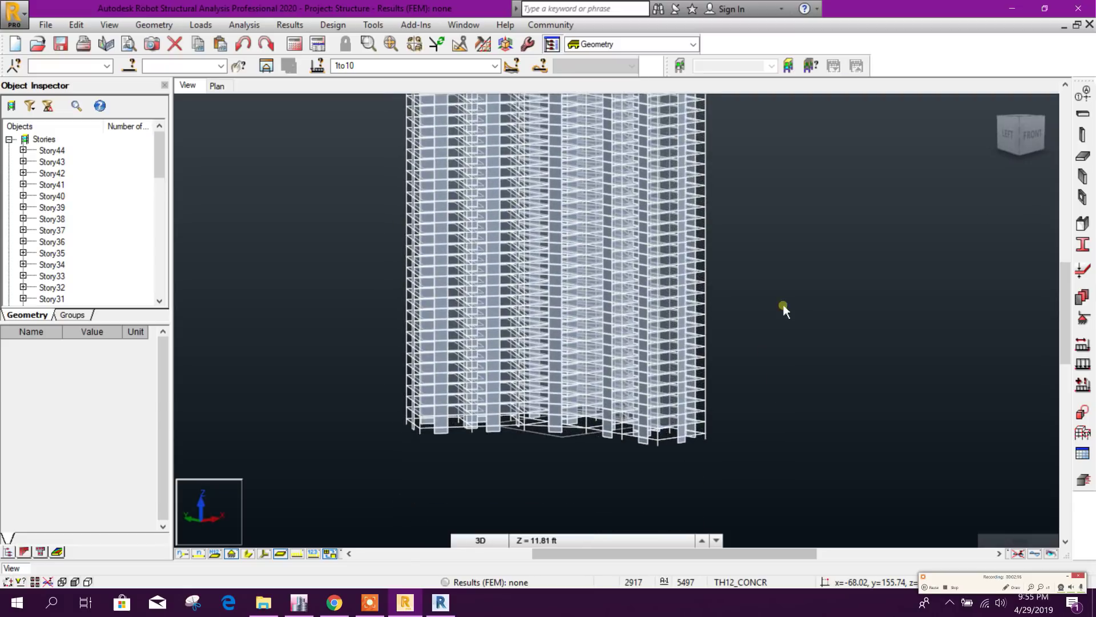
- Set the working level to Base and show its plan view
scroll(607, 443, "up", 2)
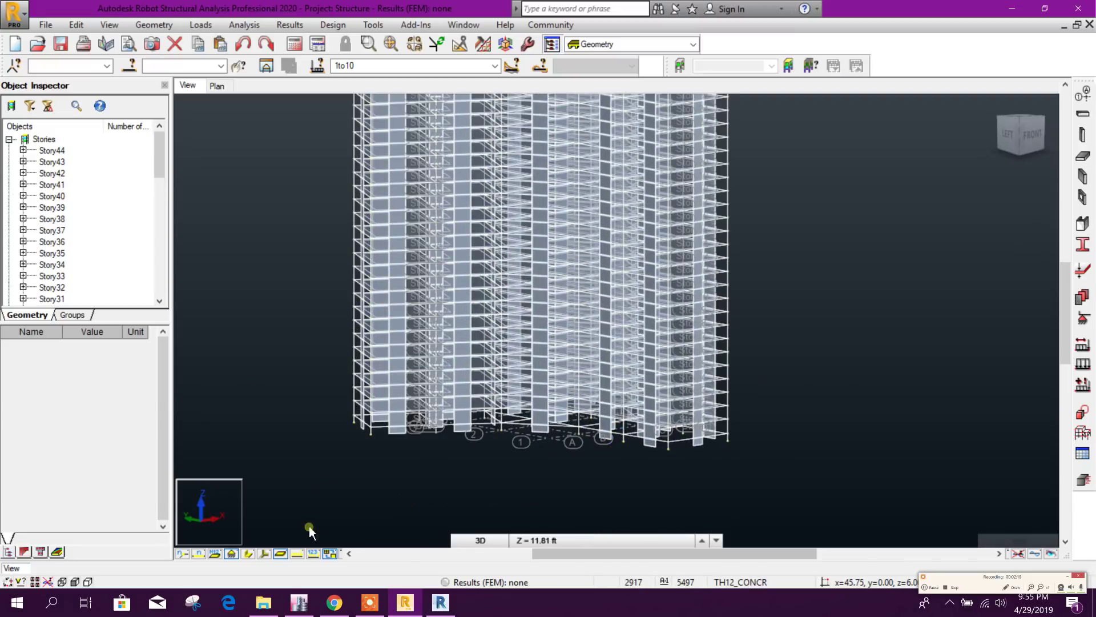
left_click(545, 540)
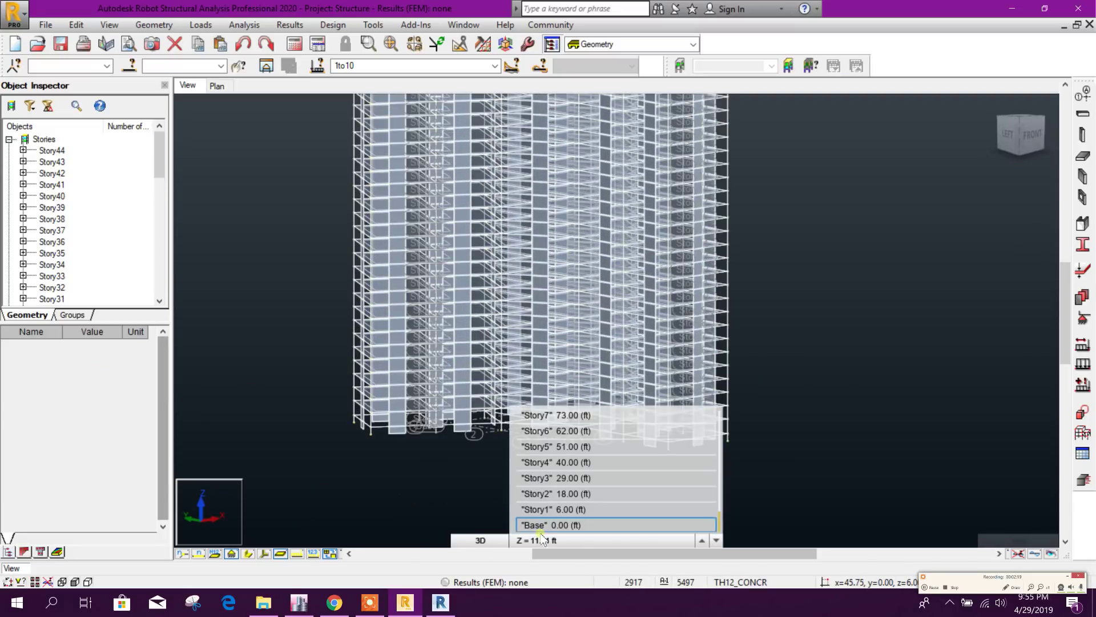
left_click(611, 521)
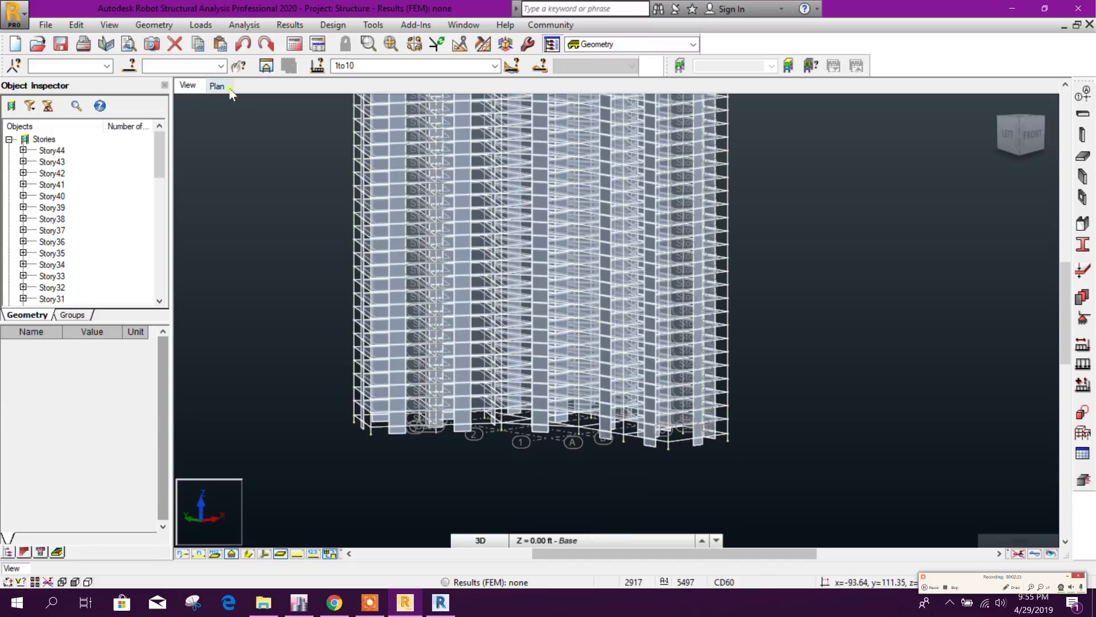
left_click(228, 91)
left_click(579, 541)
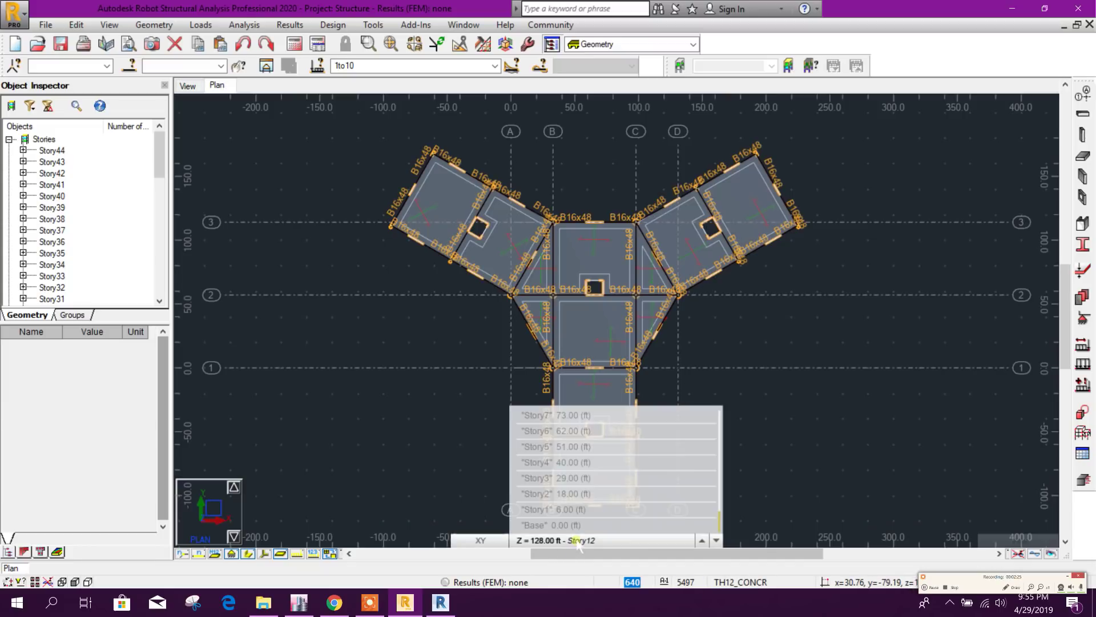
left_click(578, 523)
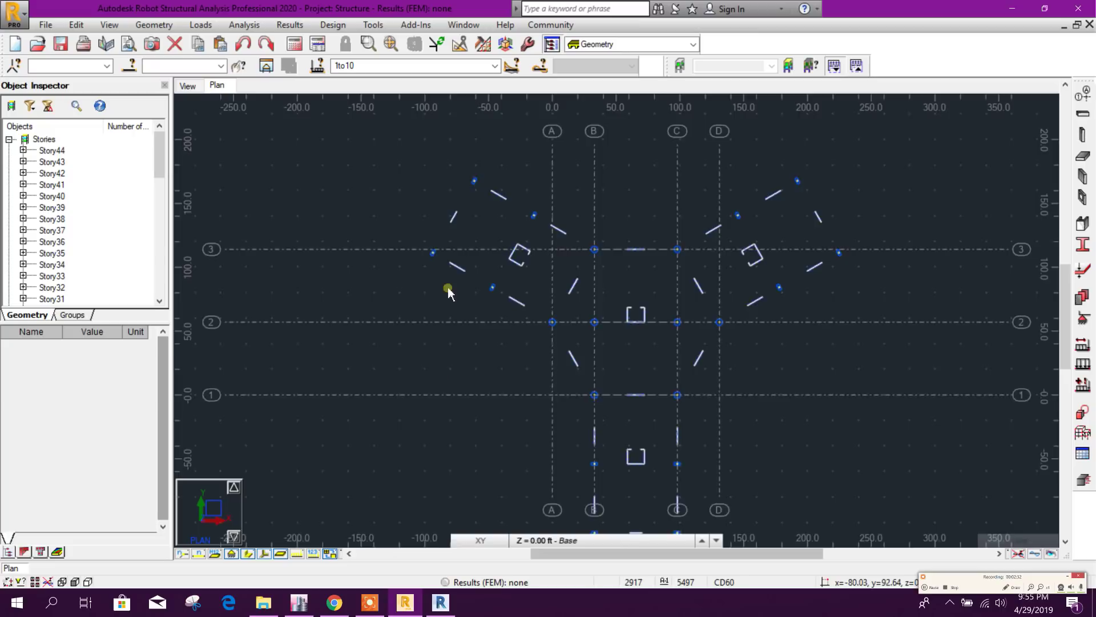
- Open the Supports dialog offering Fixed and Pinned nodal supports
scroll(448, 292, "up", 6)
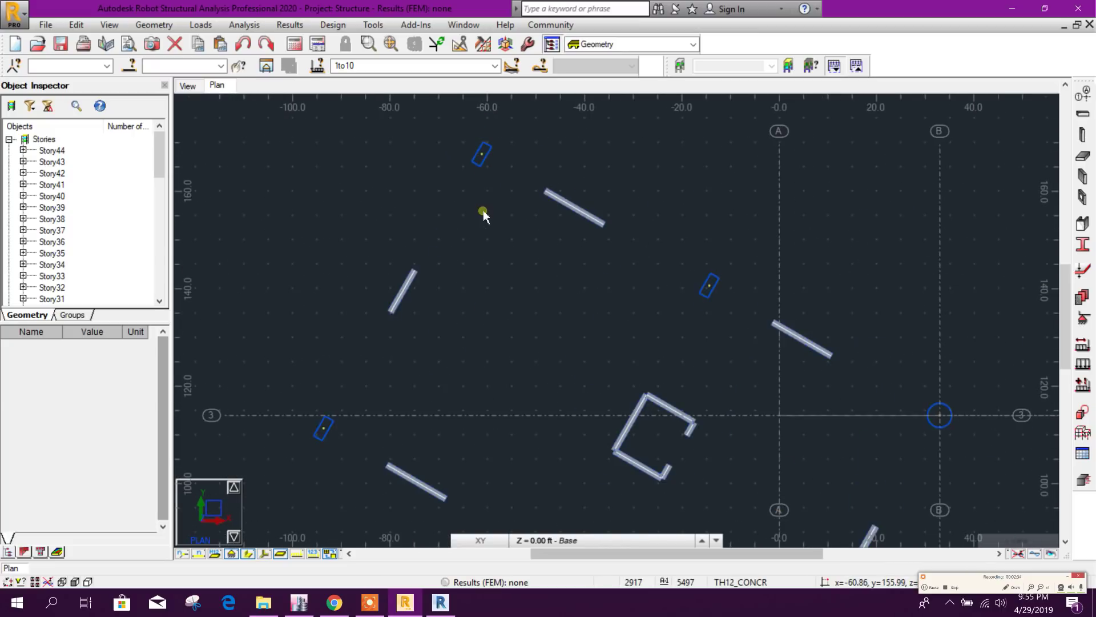
scroll(571, 197, "up", 4)
scroll(551, 245, "down", 3)
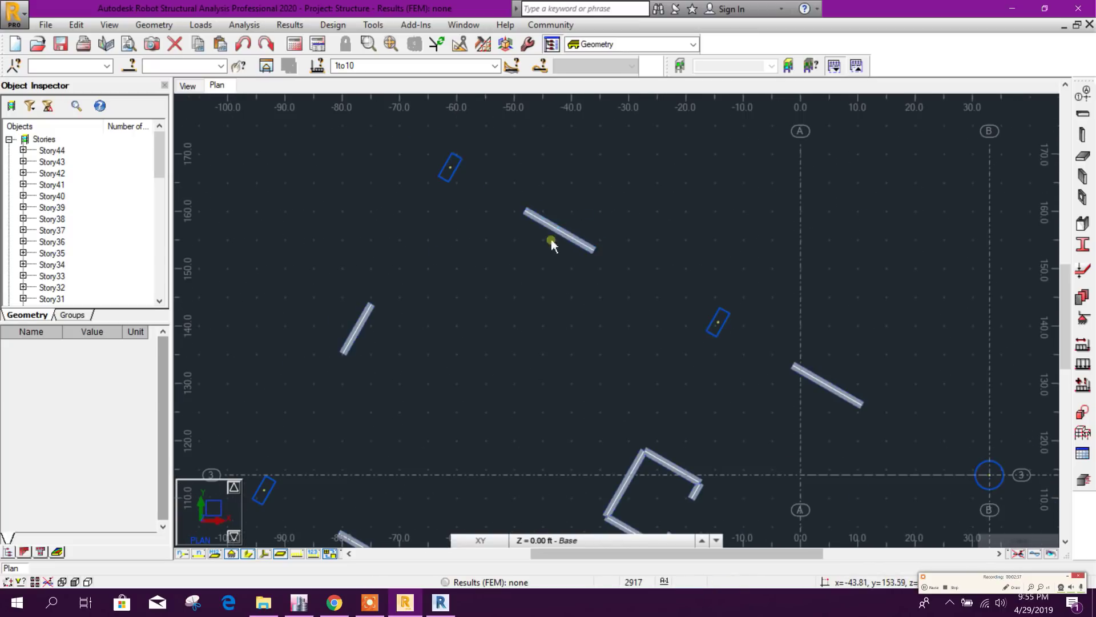
scroll(551, 245, "down", 3)
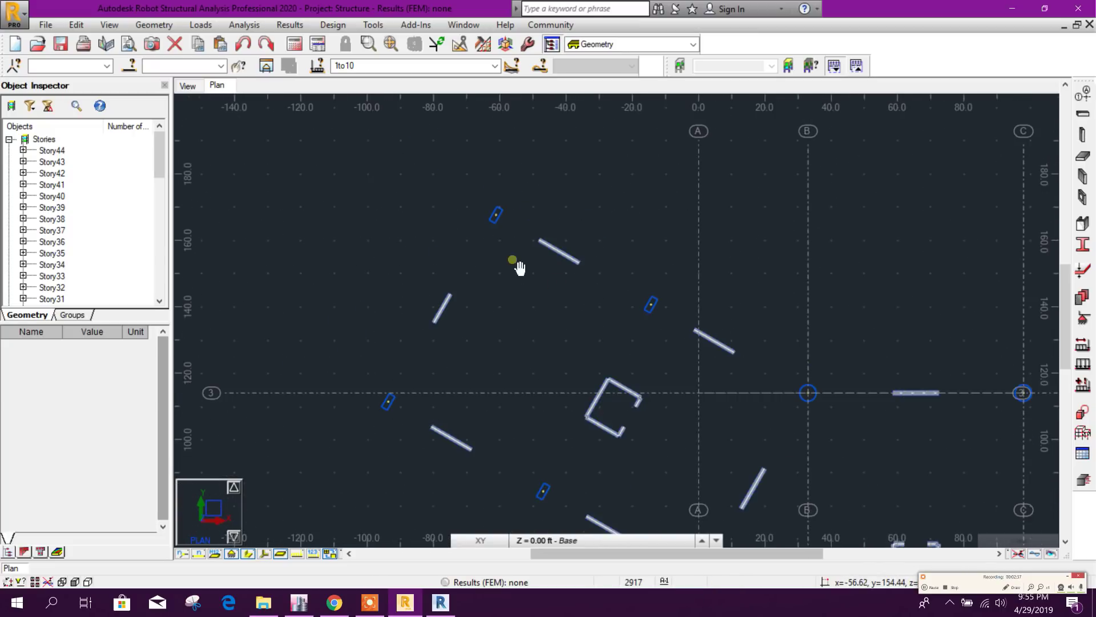
left_click(1083, 318)
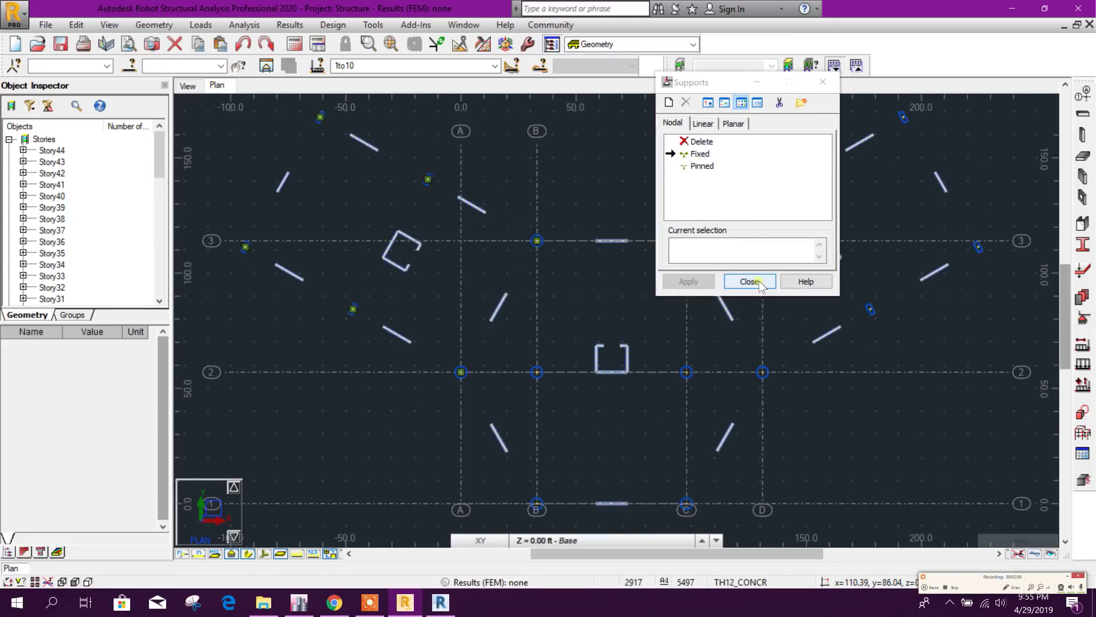
- Window-select all nodes on the Base plan and assign them Fixed nodal supports
left_click(697, 254)
left_click(551, 386)
scroll(489, 288, "down", 3)
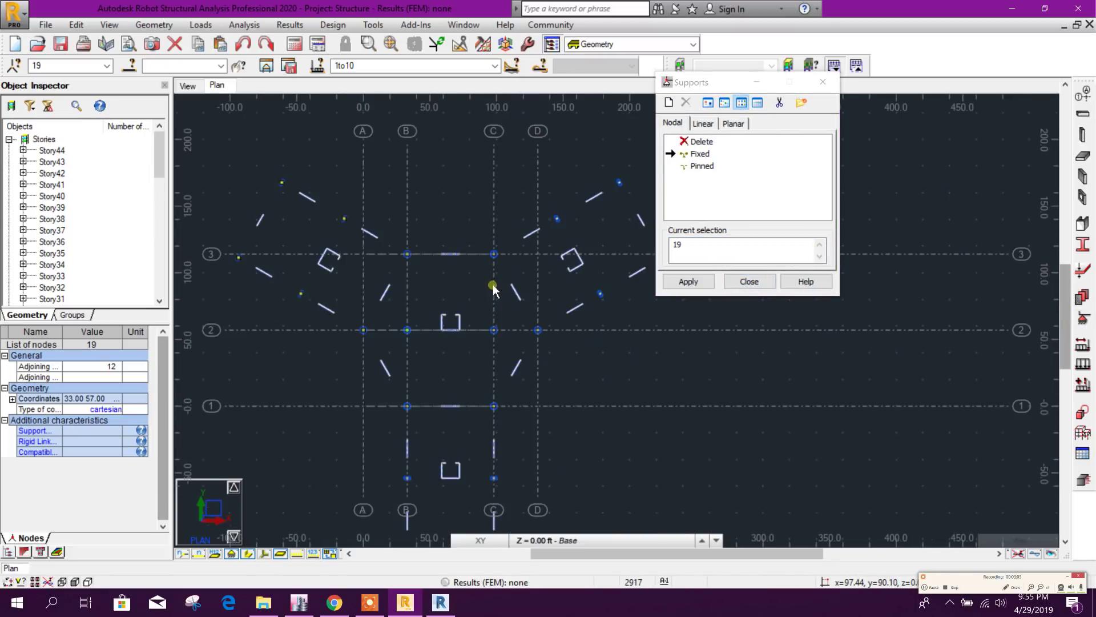
left_click_drag(272, 175, 669, 522)
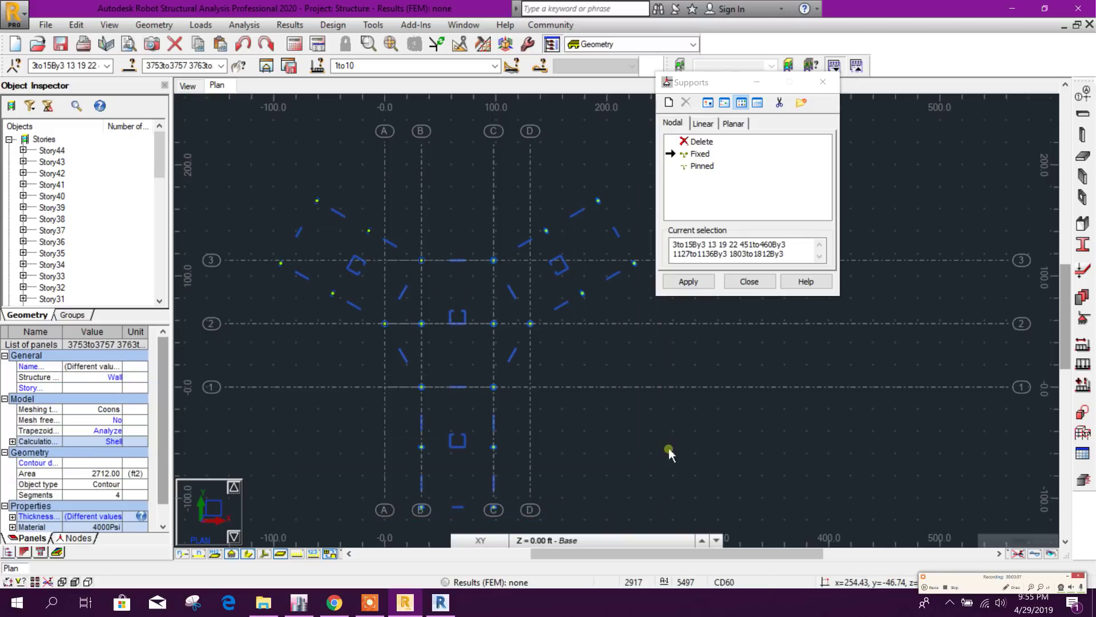
left_click(689, 282)
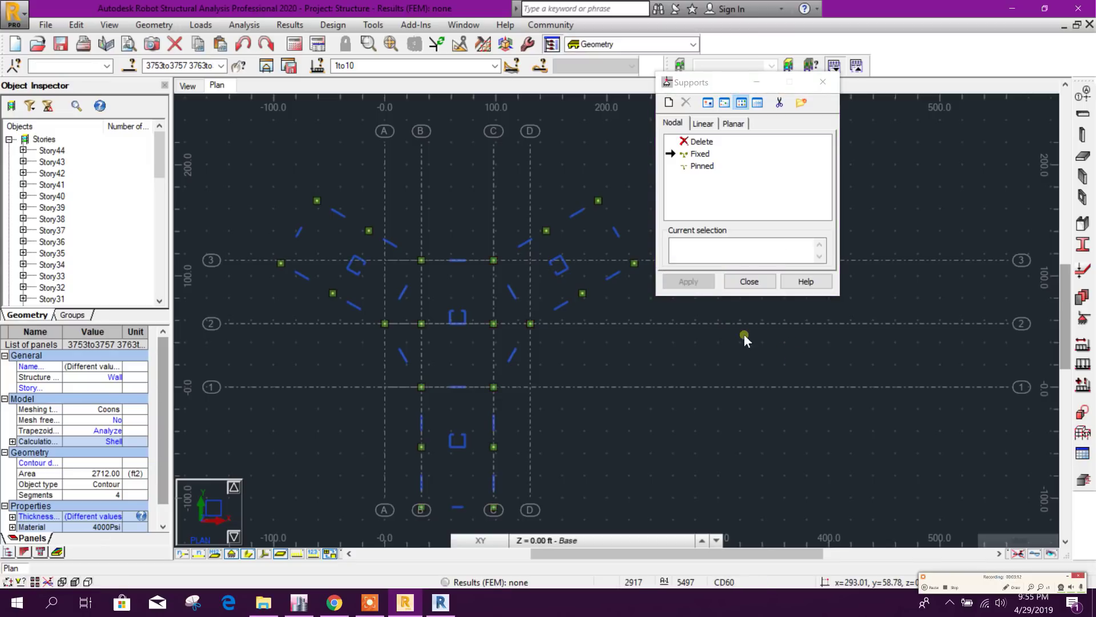
left_click(749, 281)
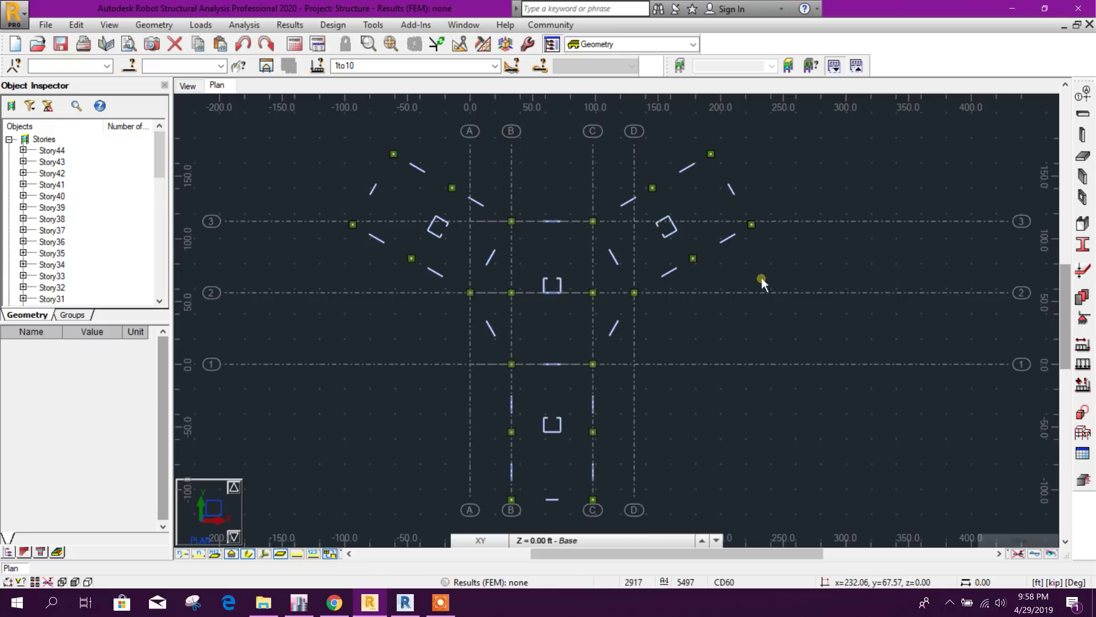
left_click(188, 86)
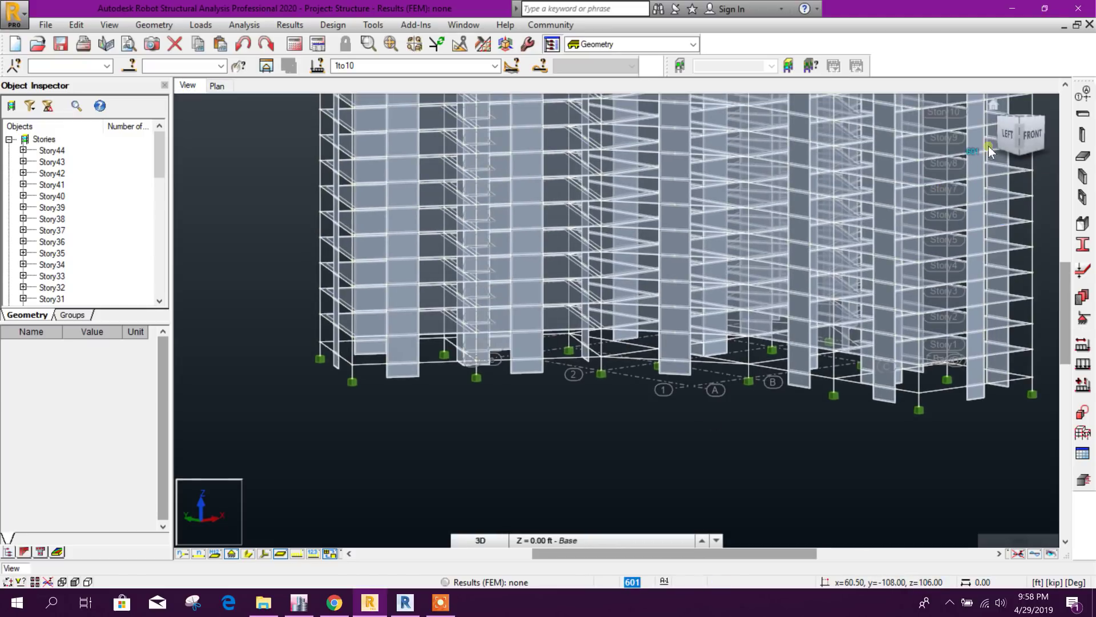
- Add Fixed linear supports to the wall edges selected along the tower's base
scroll(752, 379, "down", 2)
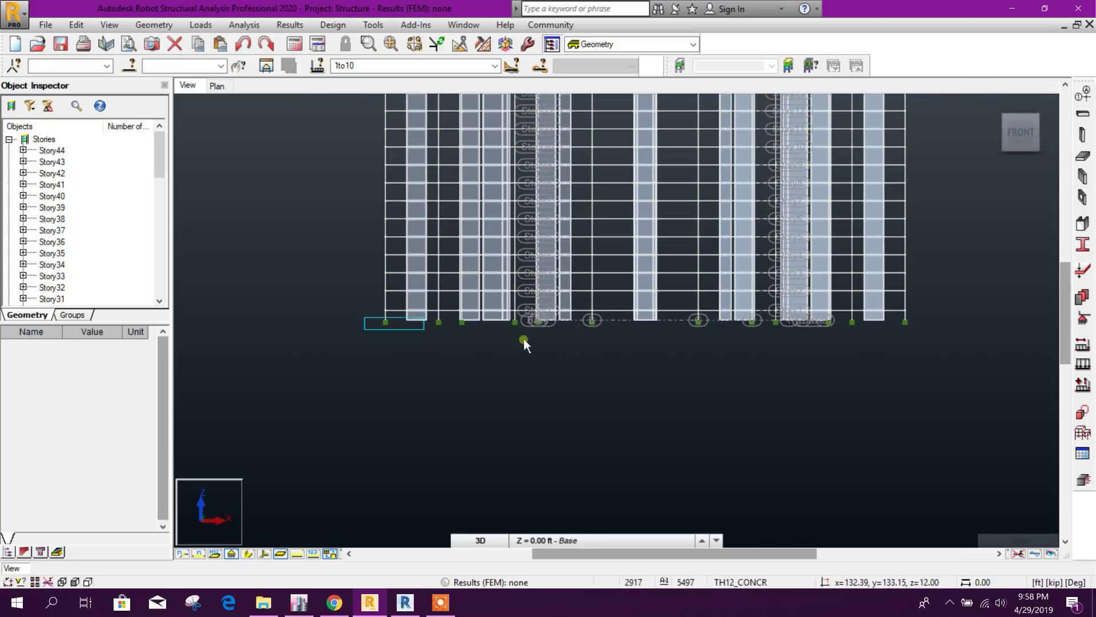
left_click_drag(524, 342, 994, 353)
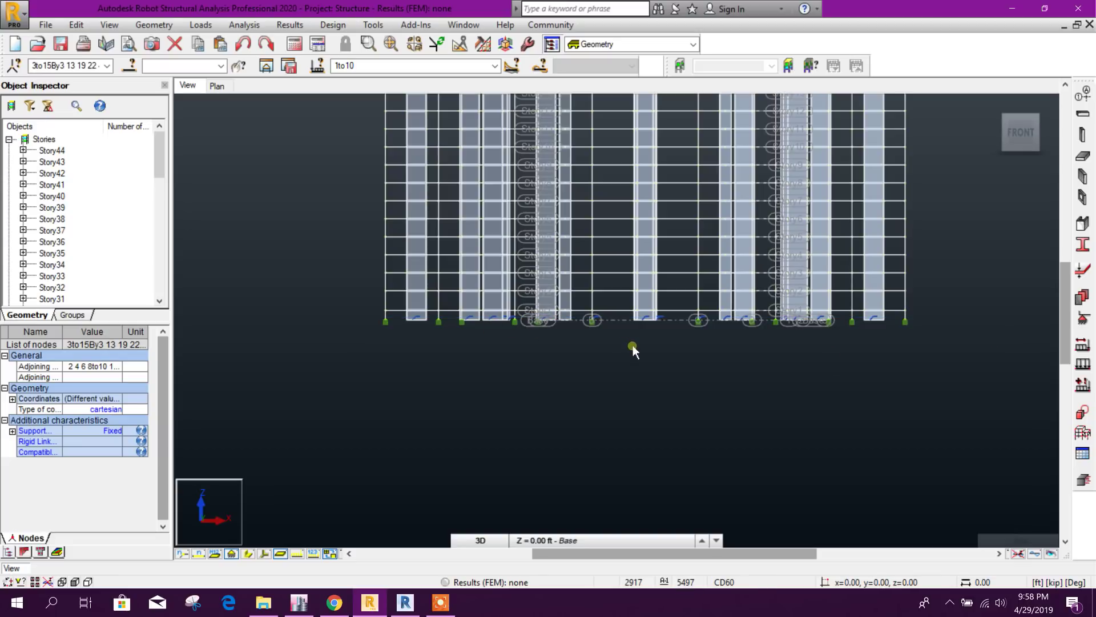
left_click(1083, 318)
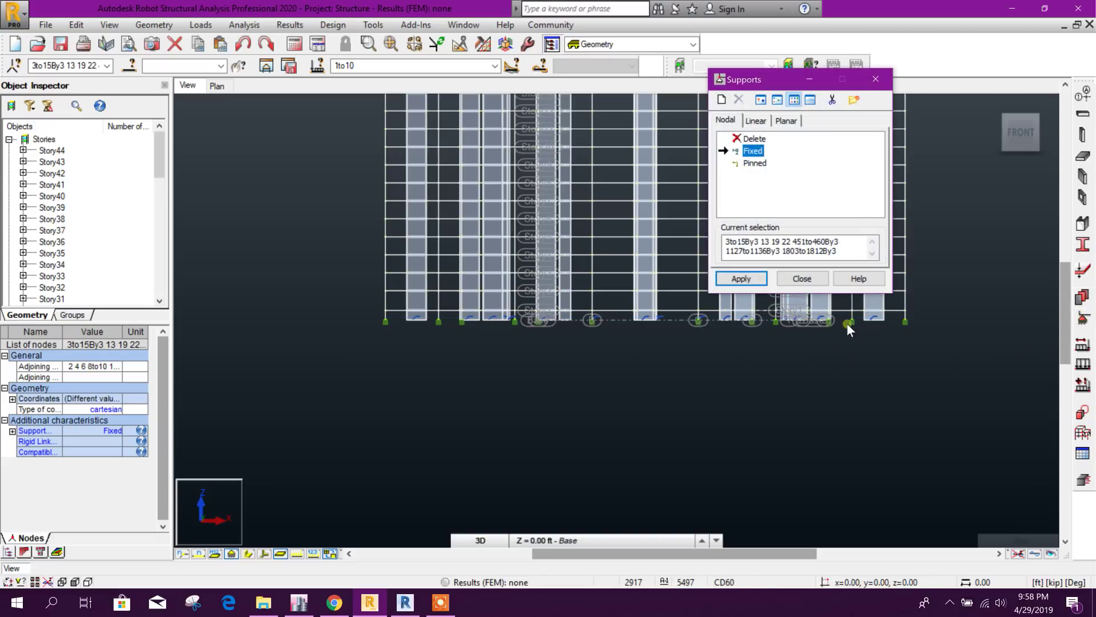
left_click(764, 121)
left_click(773, 248)
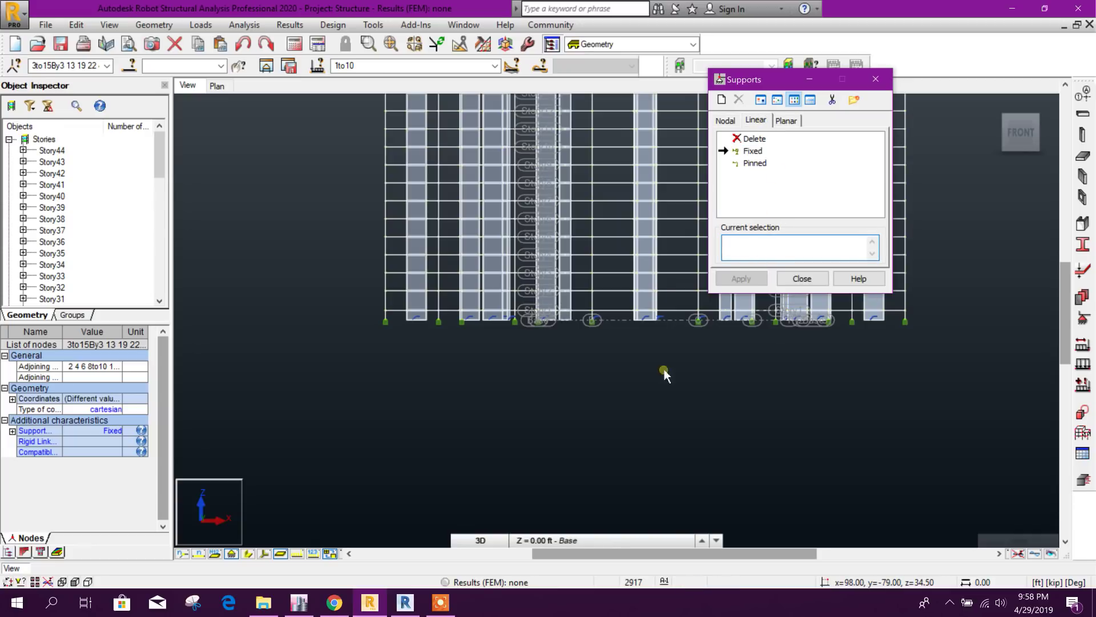
left_click_drag(368, 318, 959, 375)
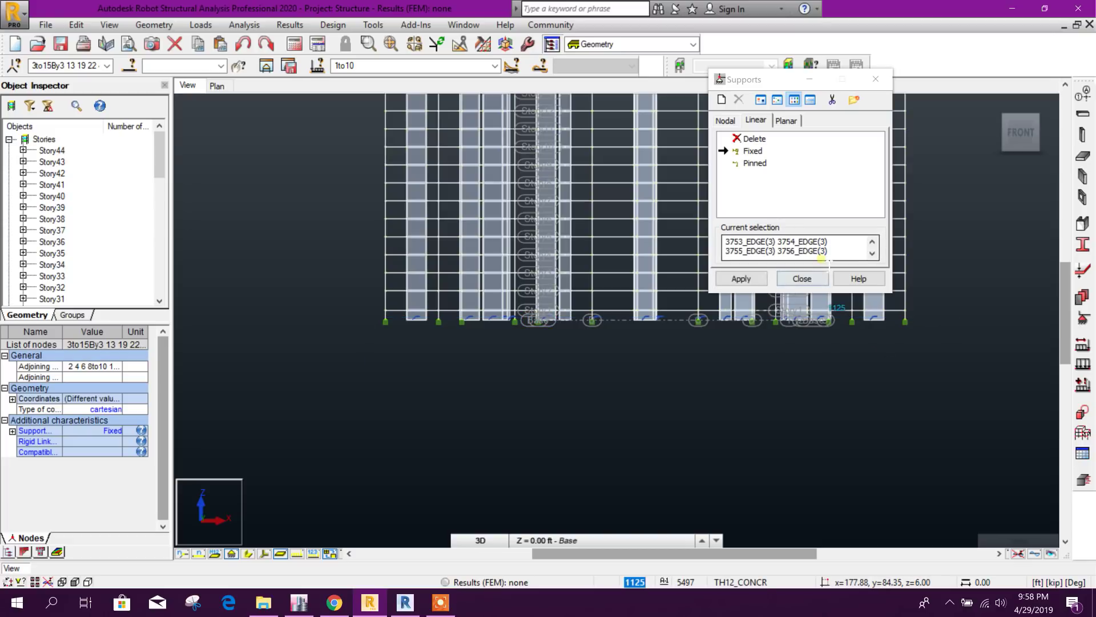
left_click(743, 279)
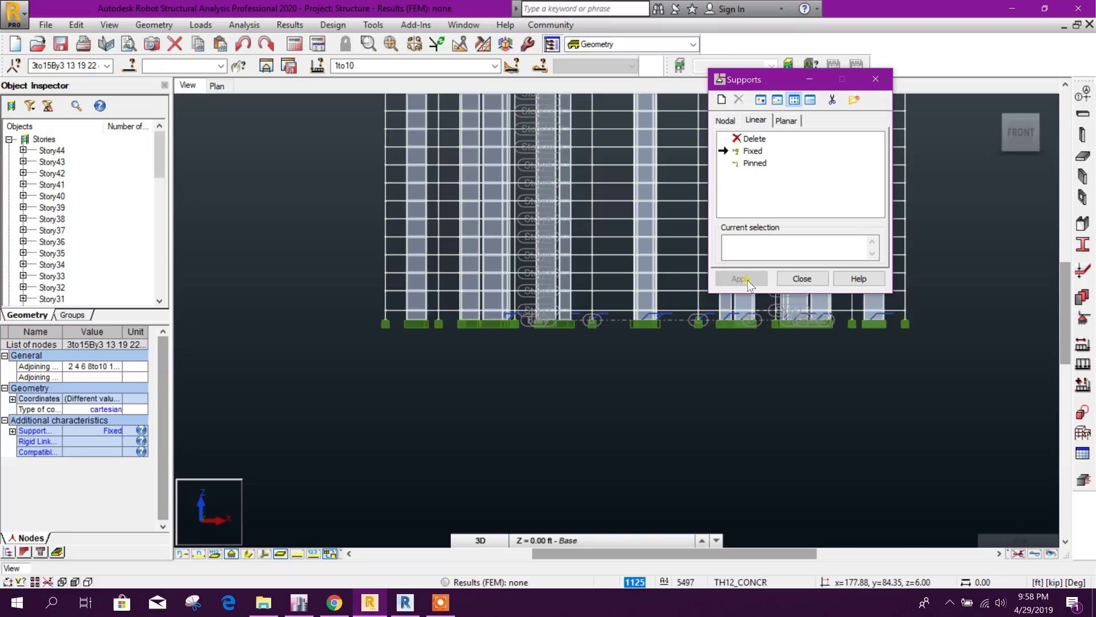
left_click(790, 280)
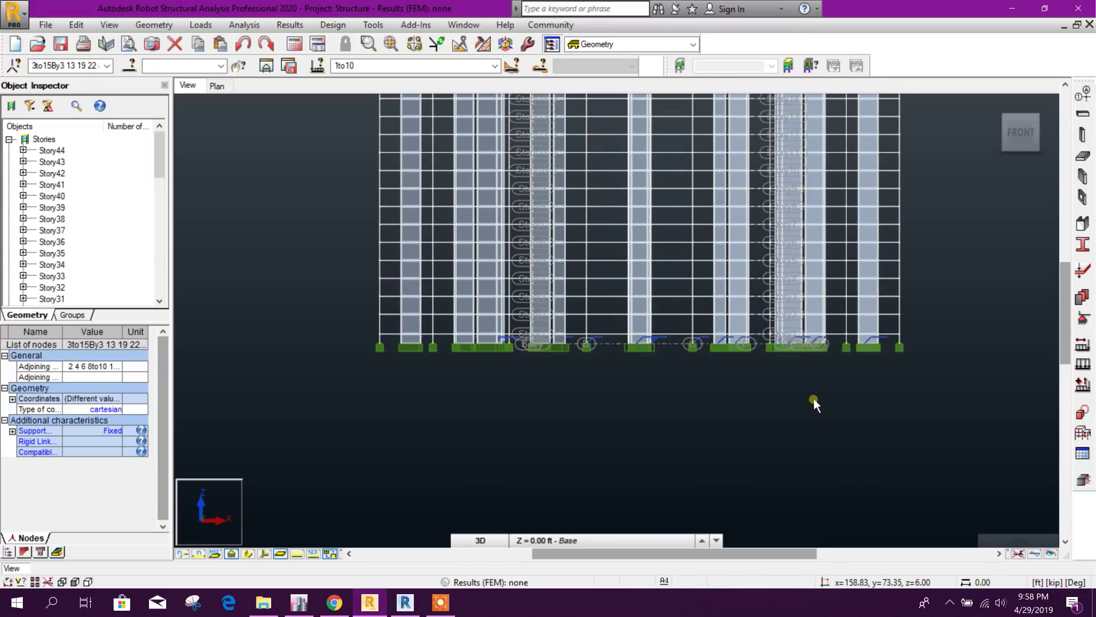
middle_click_drag(840, 436, 731, 444, "shift")
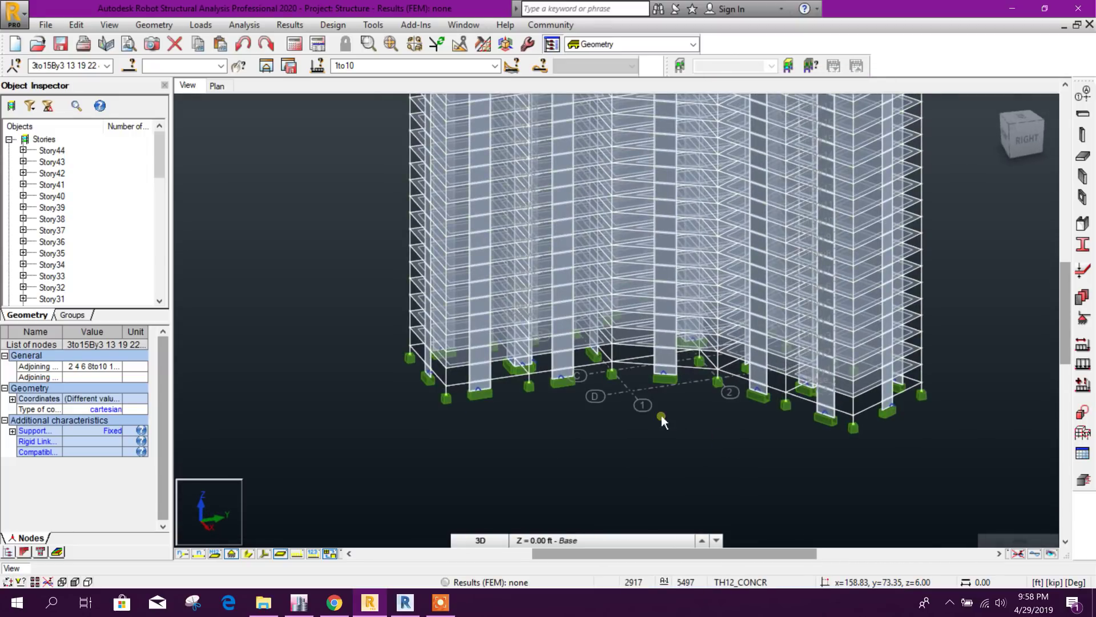
- Hide the structural axes through the Display settings' Structure options
middle_click_drag(661, 416, 800, 429, "shift")
left_click(755, 434)
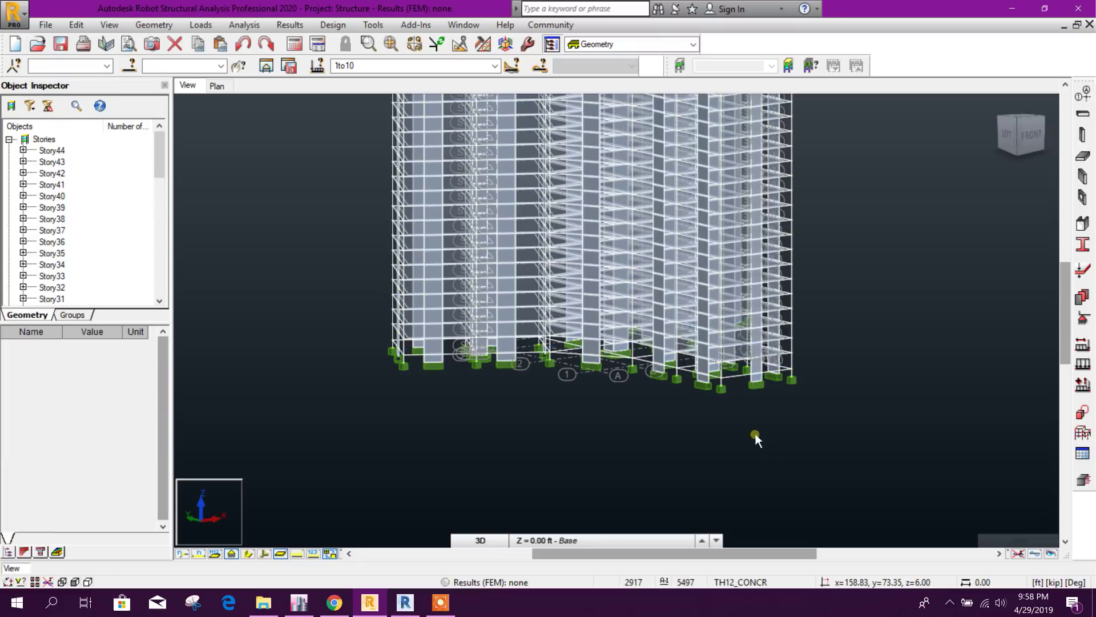
scroll(759, 430, "down", 6)
scroll(775, 442, "up", 3)
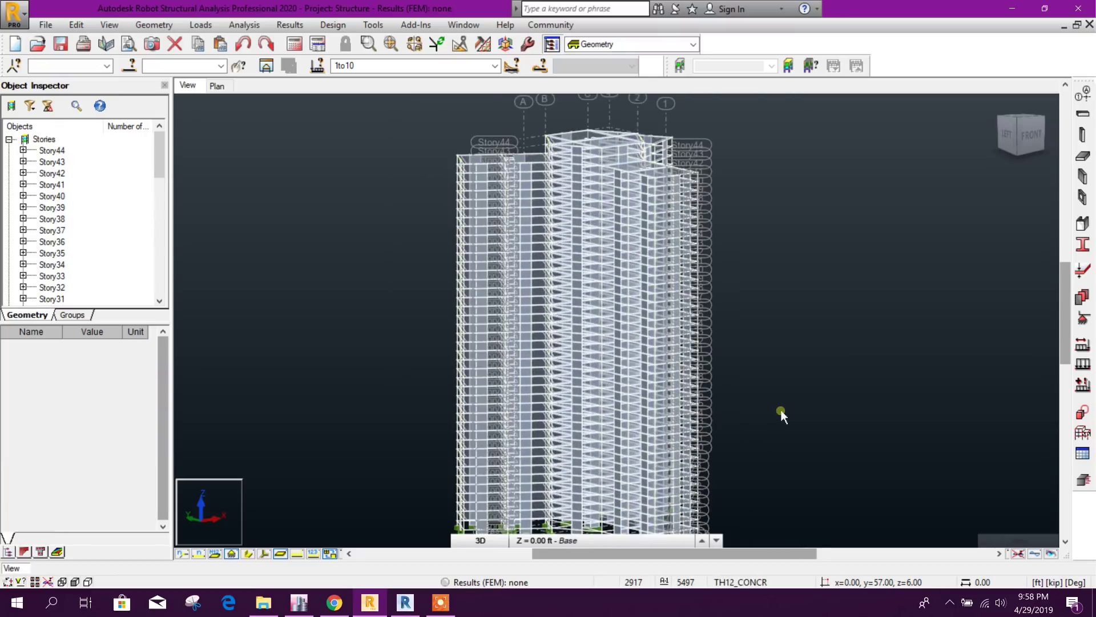
middle_click_drag(781, 414, 785, 371, "shift")
scroll(763, 381, "down", 1)
right_click(312, 224)
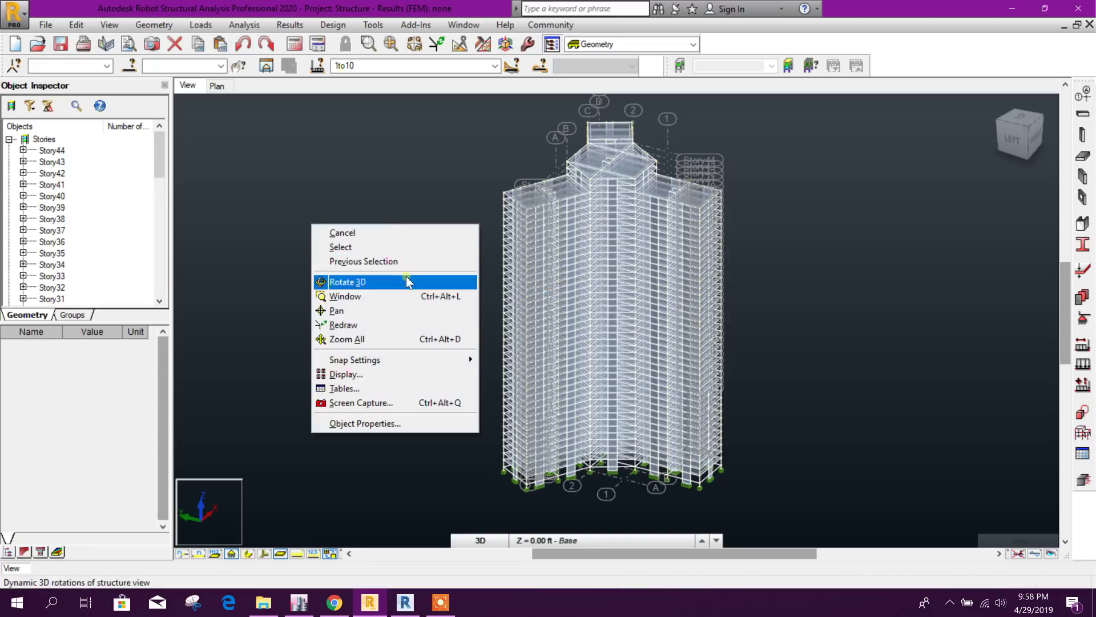
left_click(361, 374)
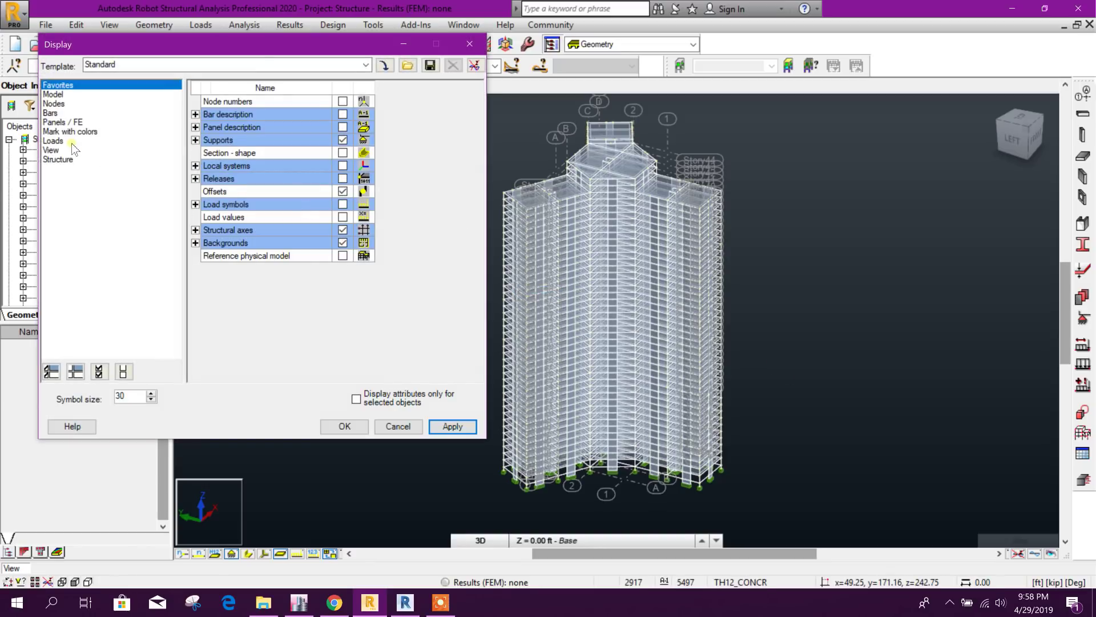
left_click(56, 149)
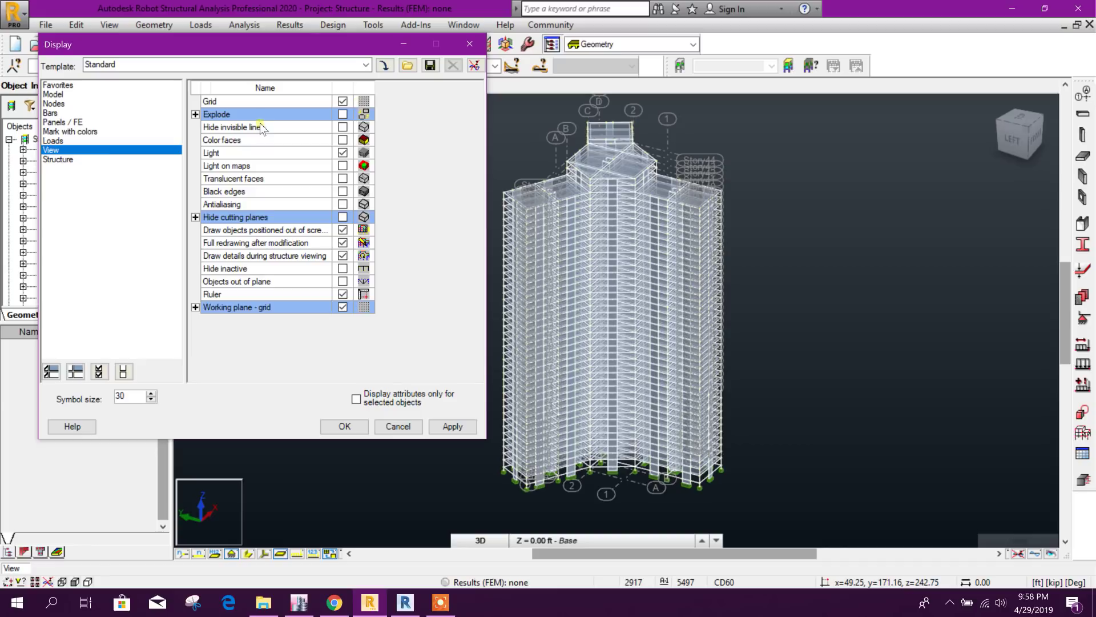
left_click(61, 160)
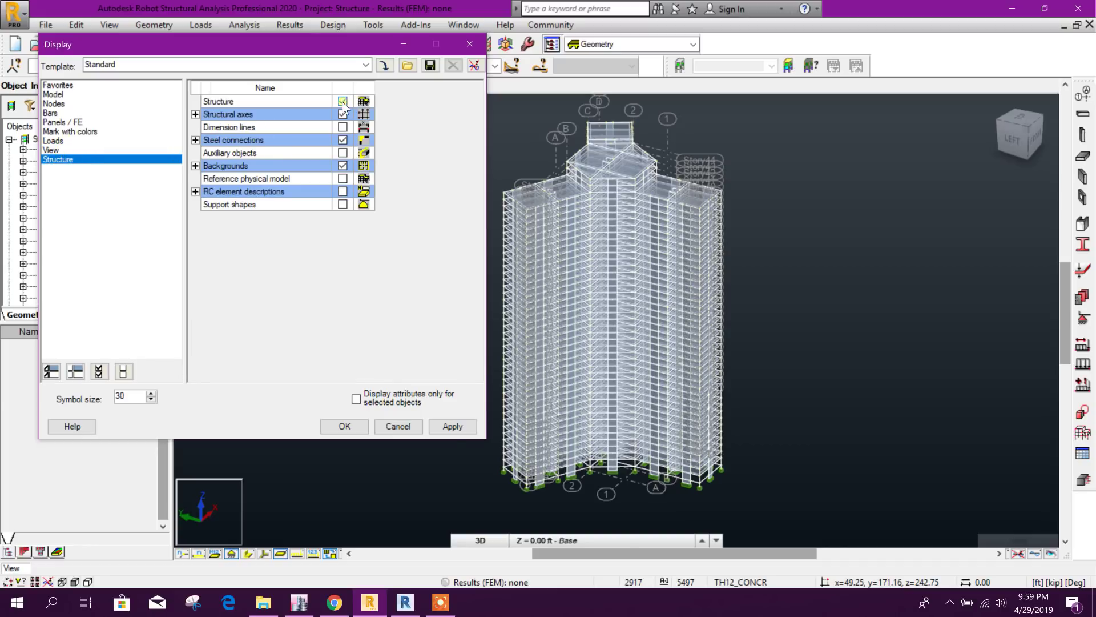
left_click(342, 103)
left_click(344, 116)
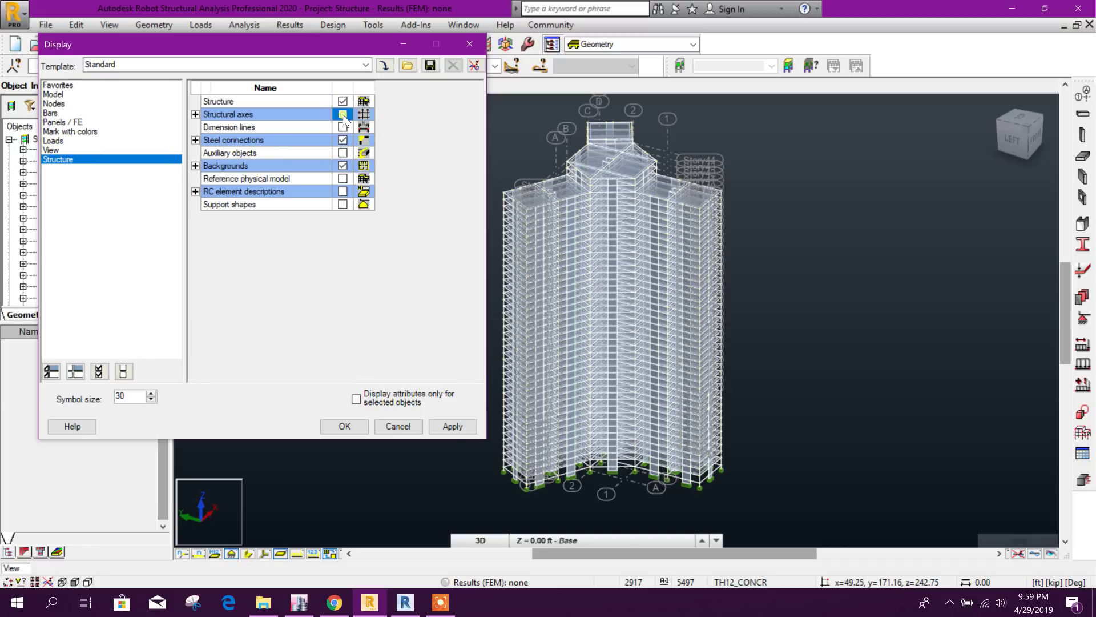
left_click(452, 426)
- Colour members by story with the Stories colour legend enabled
left_click(861, 384)
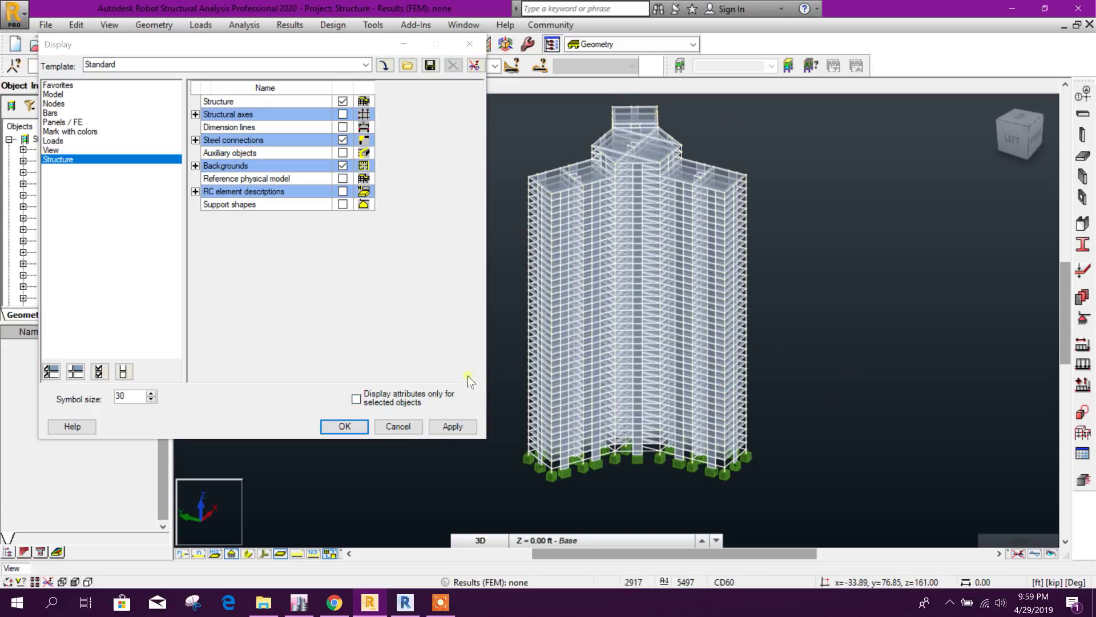
left_click(94, 151)
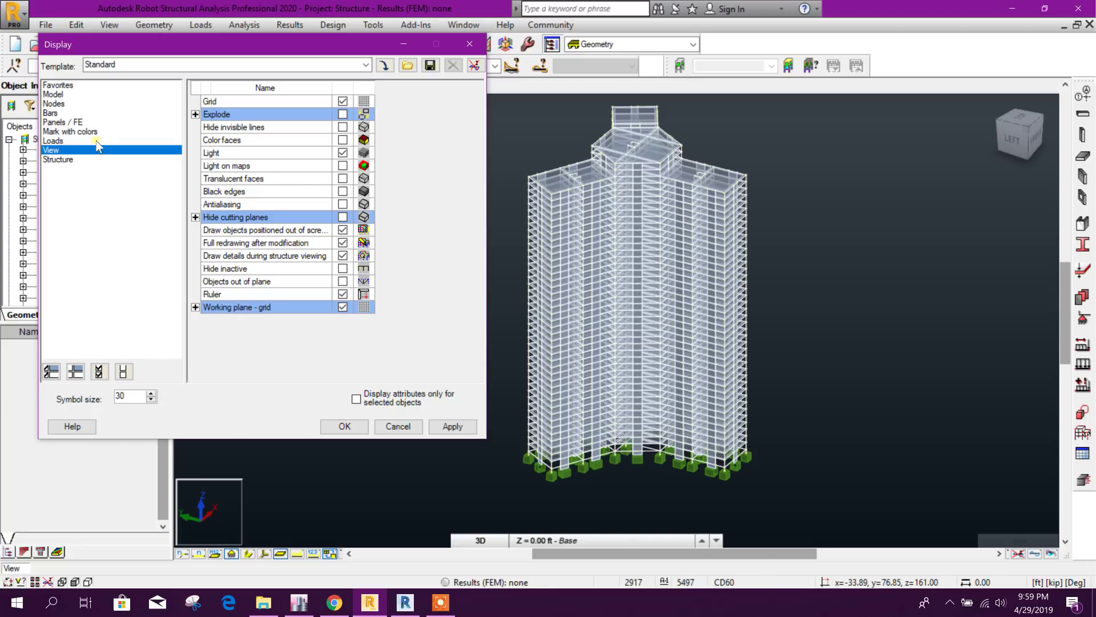
left_click(90, 131)
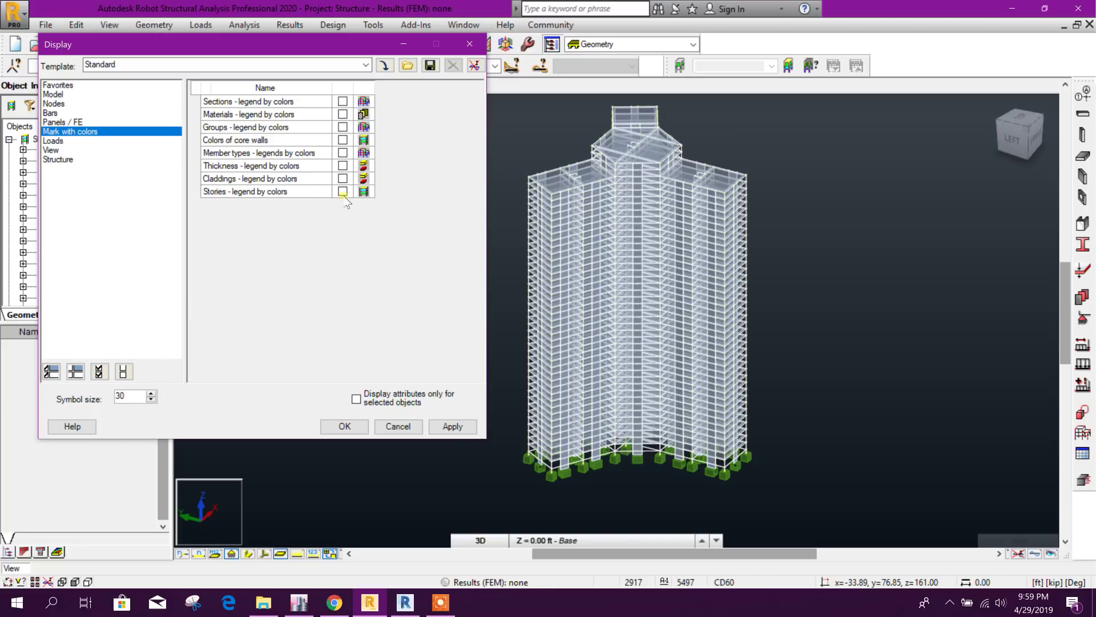
left_click(450, 427)
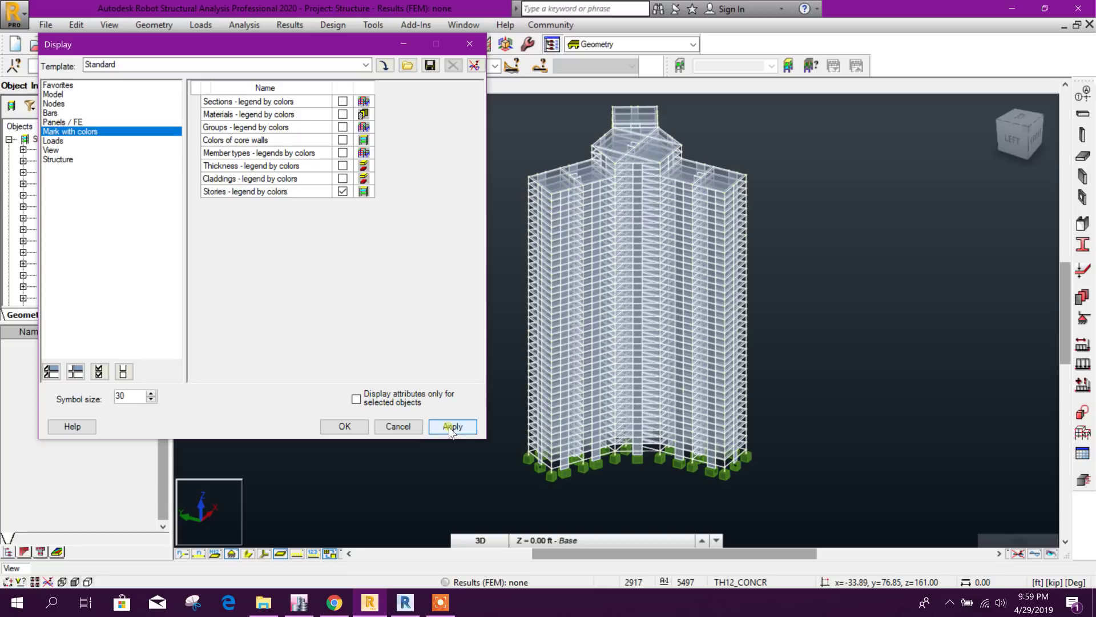
left_click(348, 427)
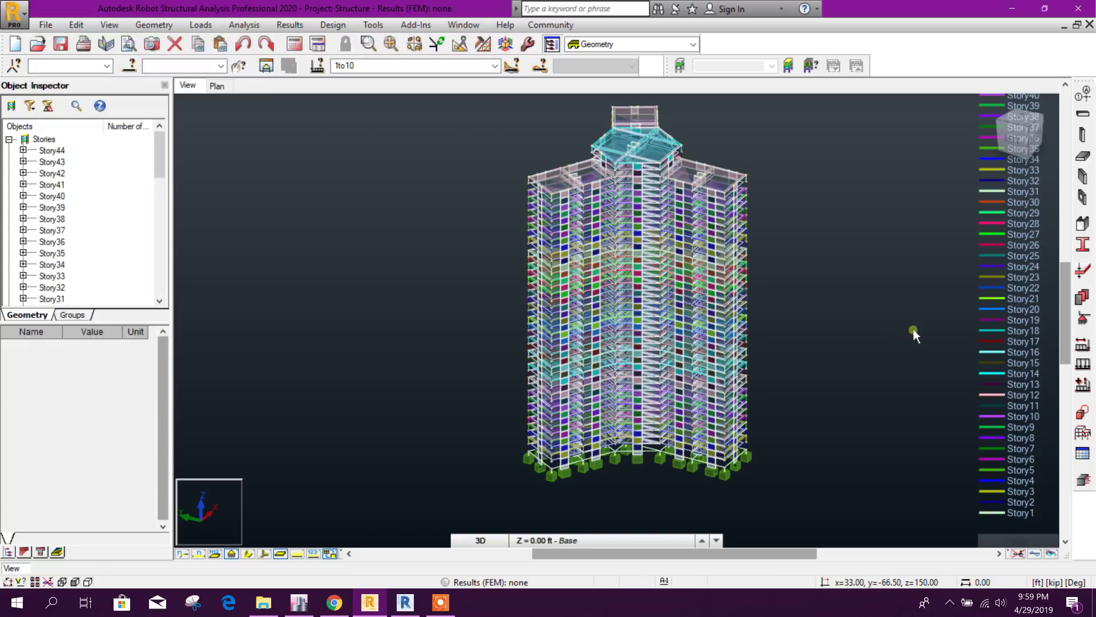
middle_click_drag(834, 380, 717, 408, "shift")
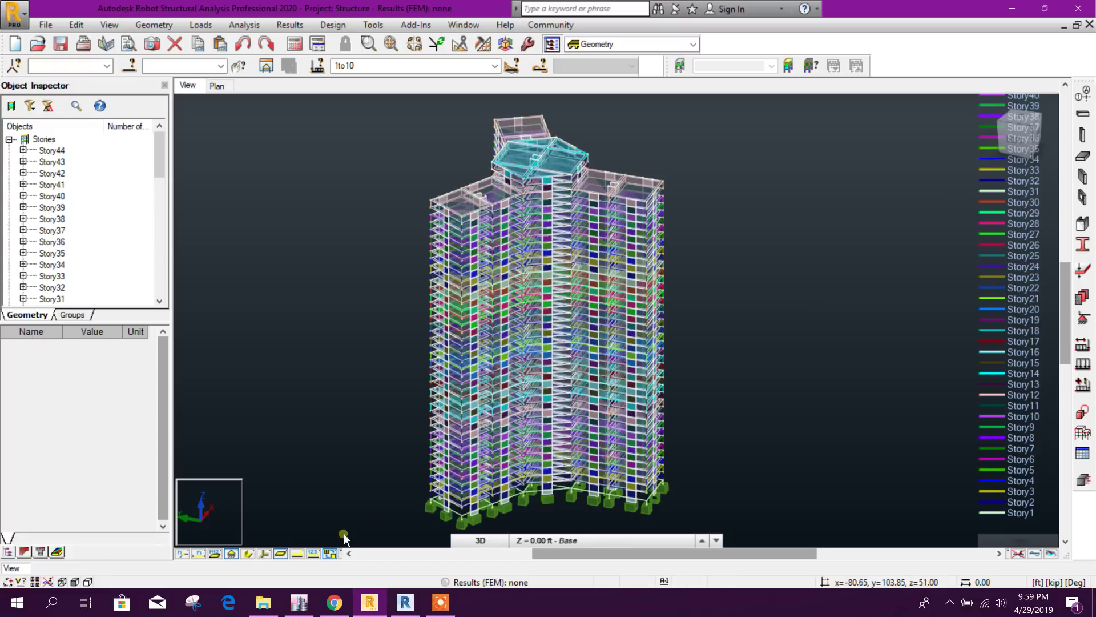
- Show the story-coloured members with their section shapes and bring up the view's context menu
left_click(248, 553)
scroll(686, 220, "up", 6)
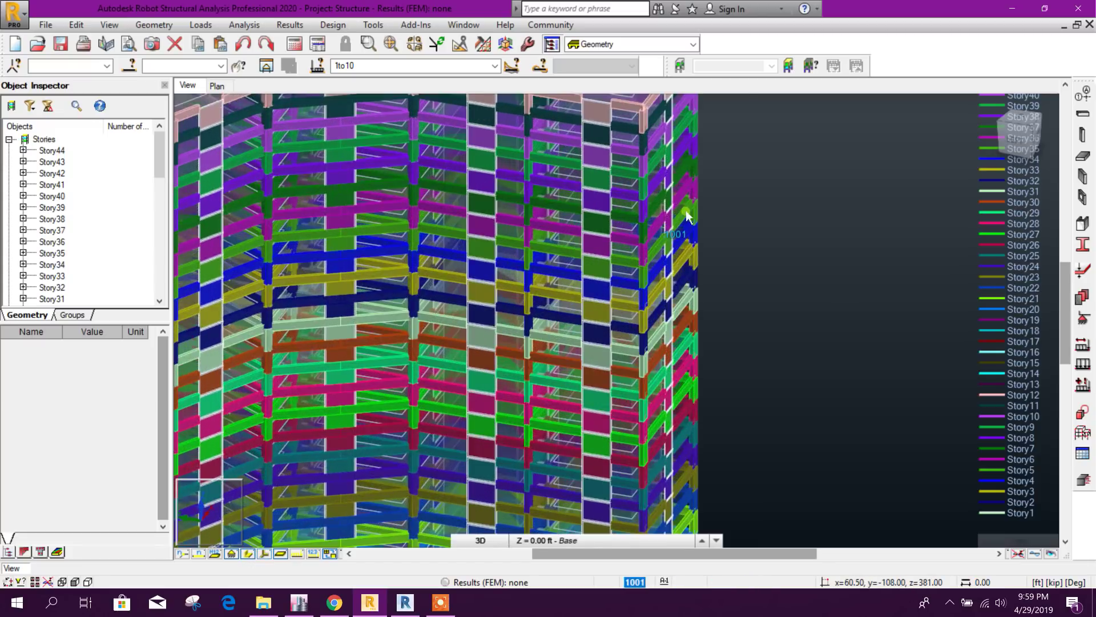
scroll(687, 216, "down", 4)
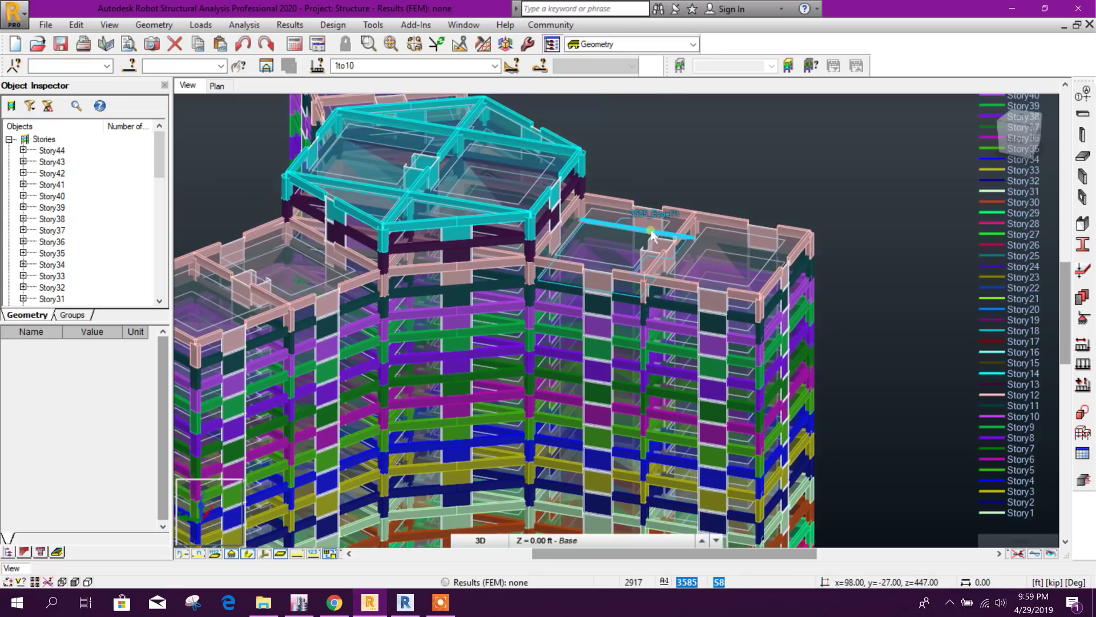
scroll(590, 214, "down", 5)
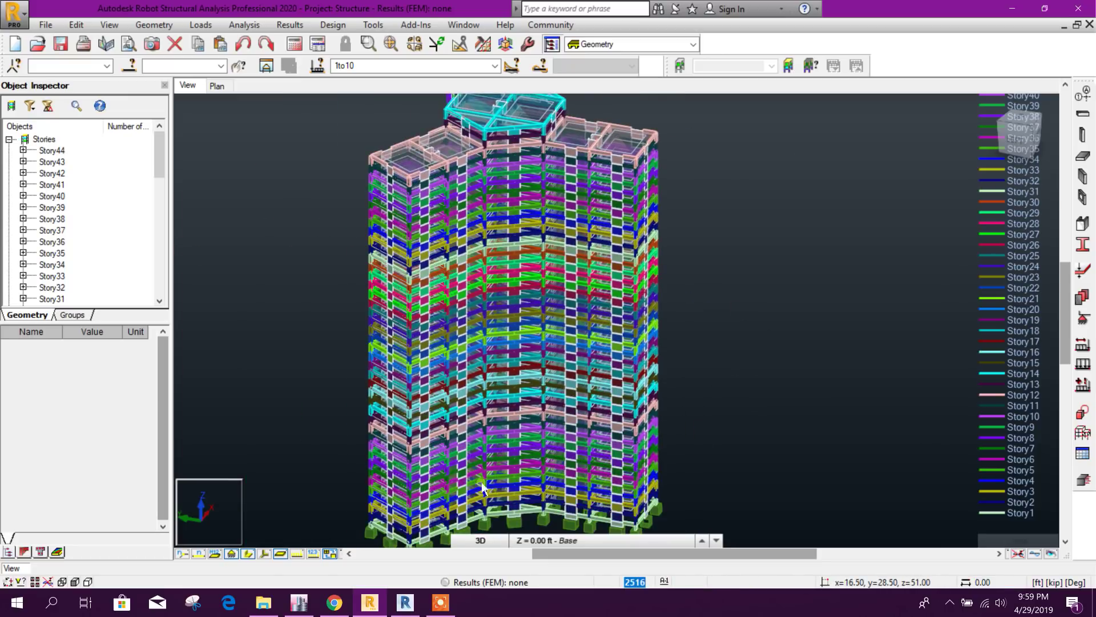
right_click(326, 449)
- Turn on Panel thickness display under Panels / FE
left_click(270, 395)
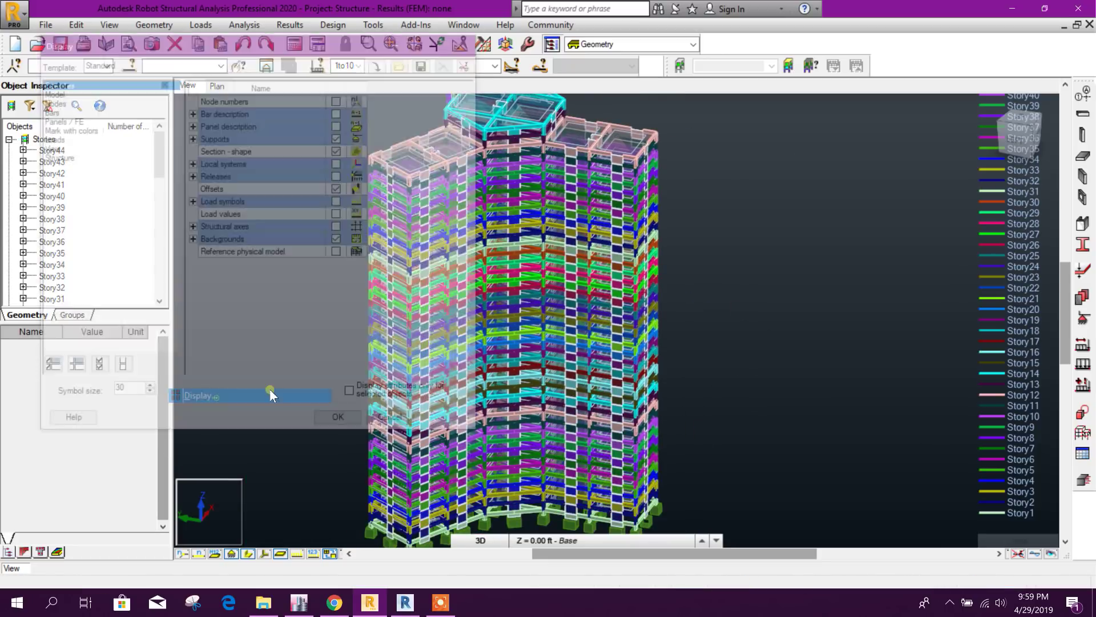
left_click(73, 122)
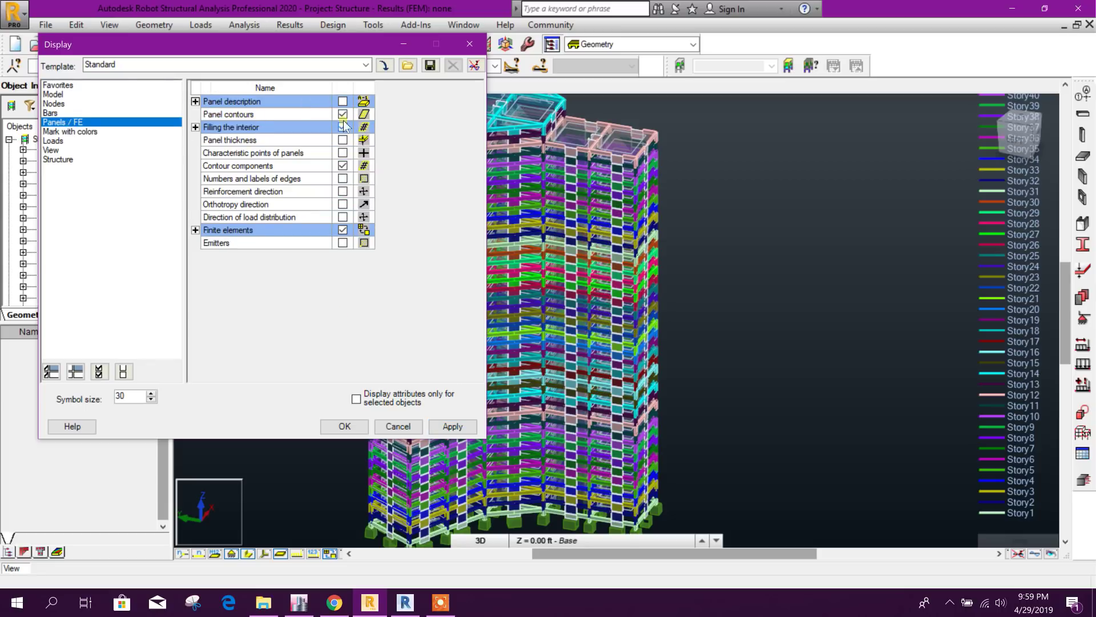
left_click(342, 140)
left_click(443, 428)
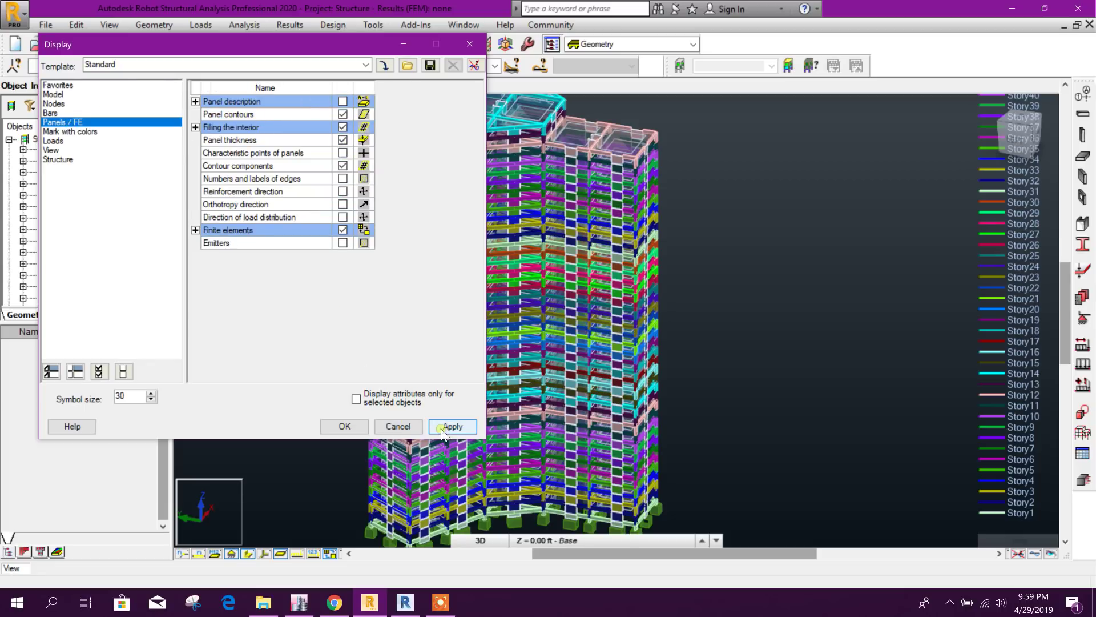
left_click(346, 428)
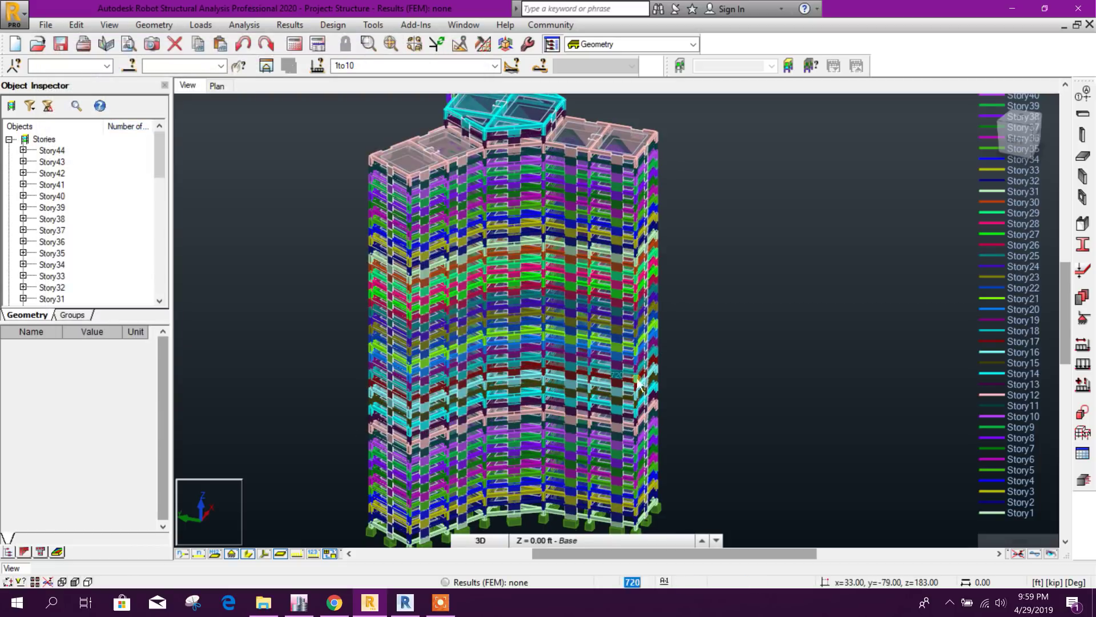
left_click_drag(759, 368, 760, 433)
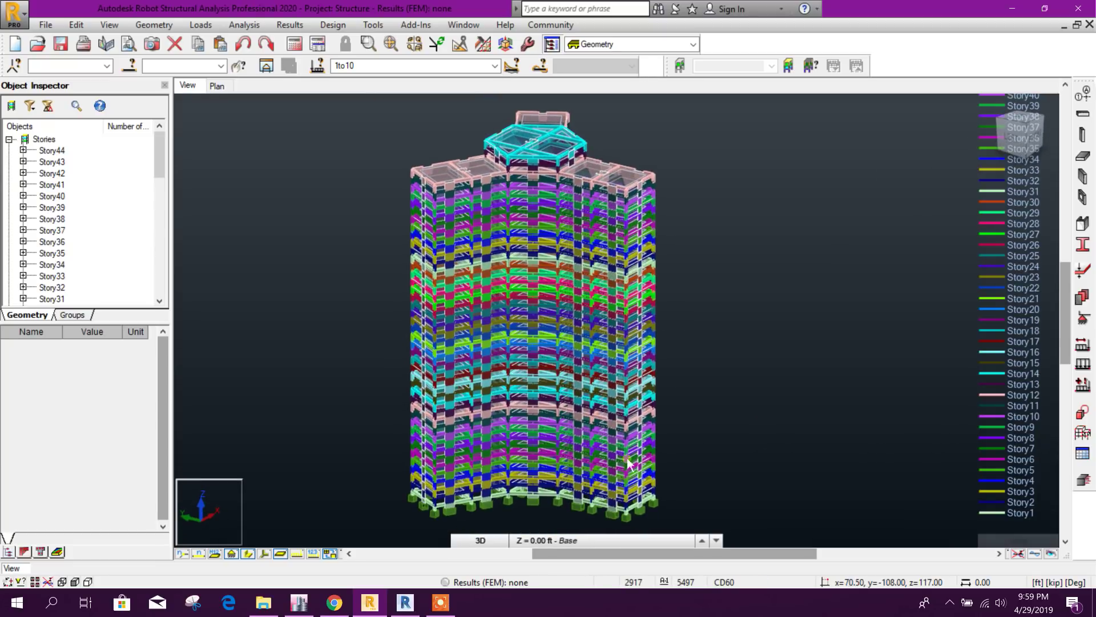
- Switch Panel thickness display back off in the Panels / FE display options
right_click(234, 302)
left_click(280, 452)
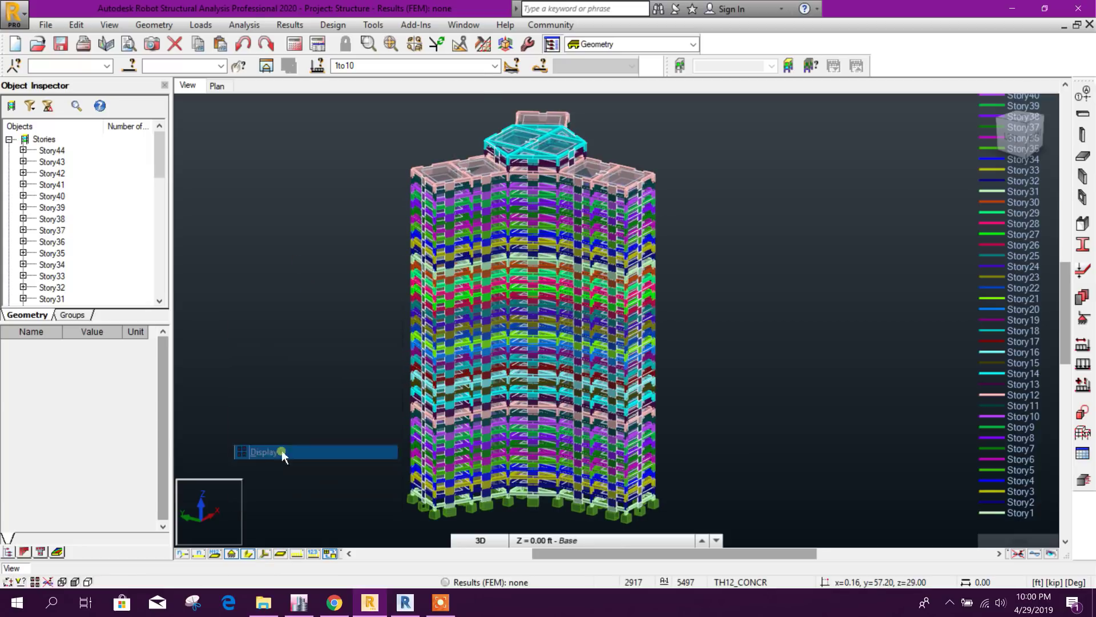
left_click(83, 132)
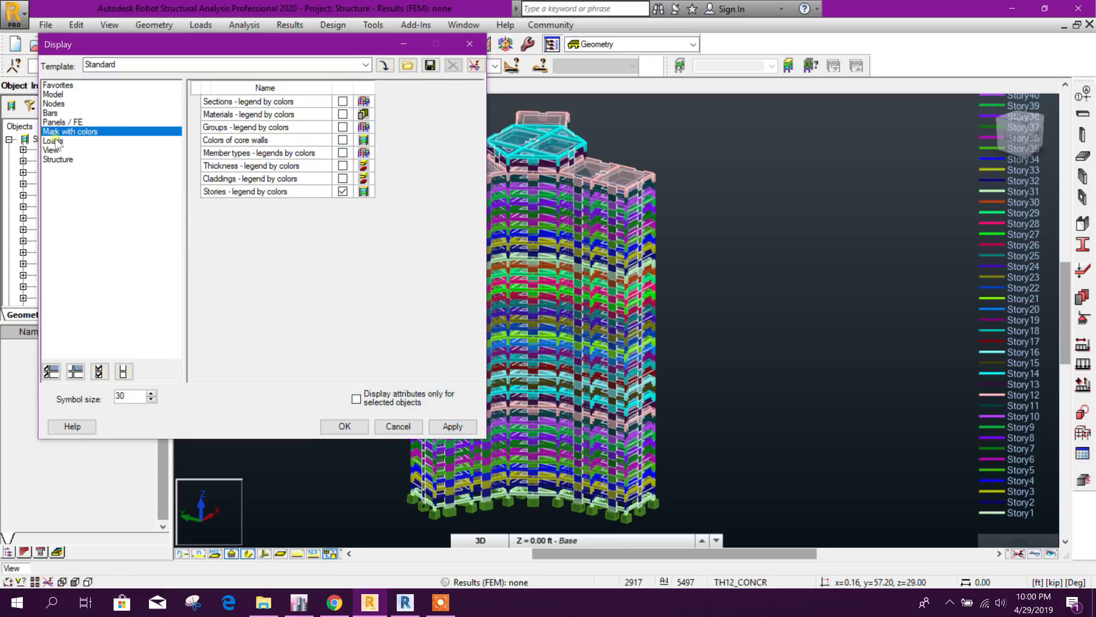
left_click(55, 149)
left_click(77, 122)
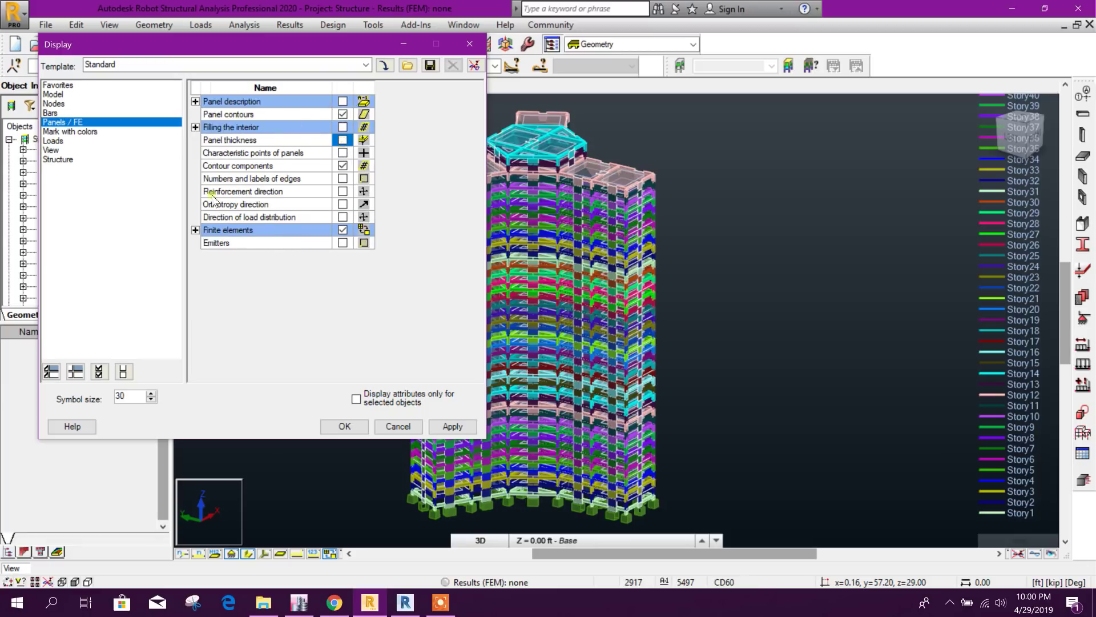
left_click(444, 427)
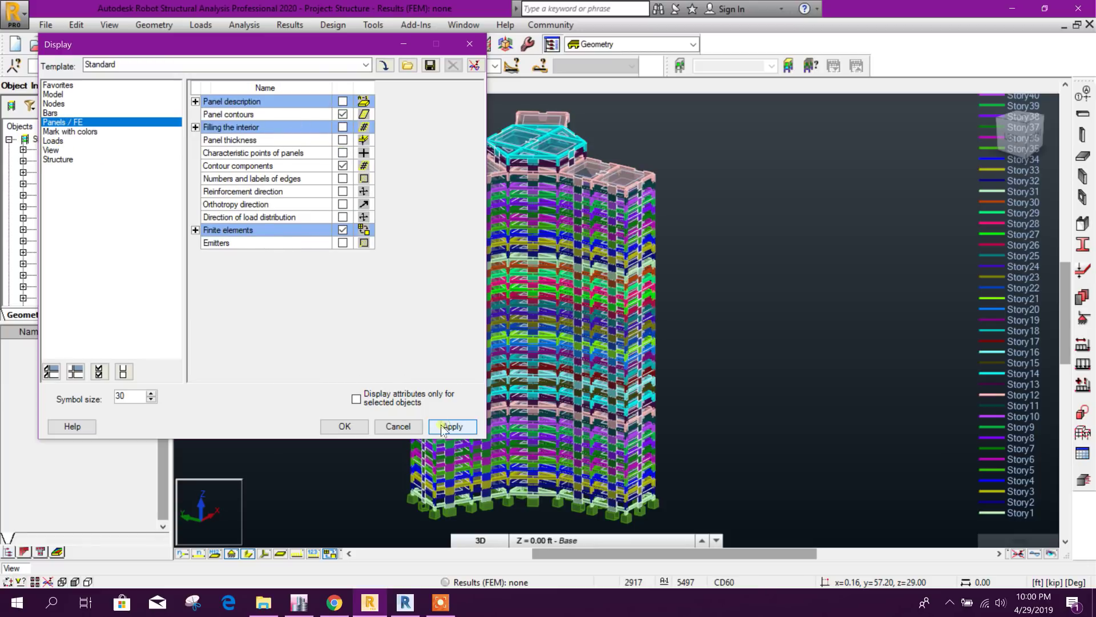
left_click(345, 427)
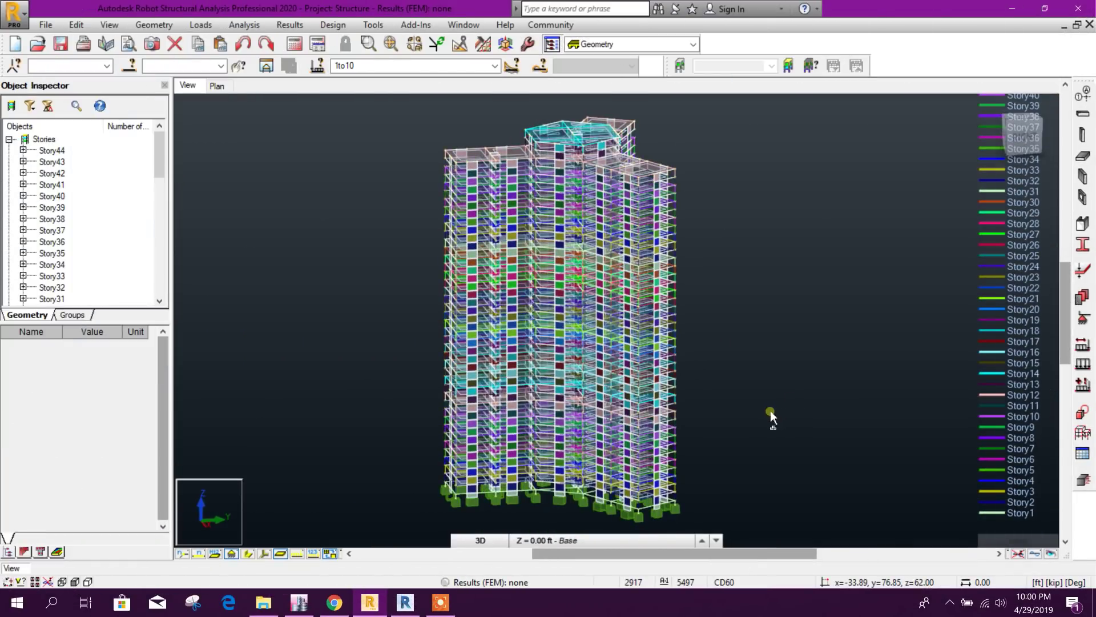
- Orbit the story-coloured tower to review it from a new angle
middle_click_drag(770, 416, 721, 417, "shift")
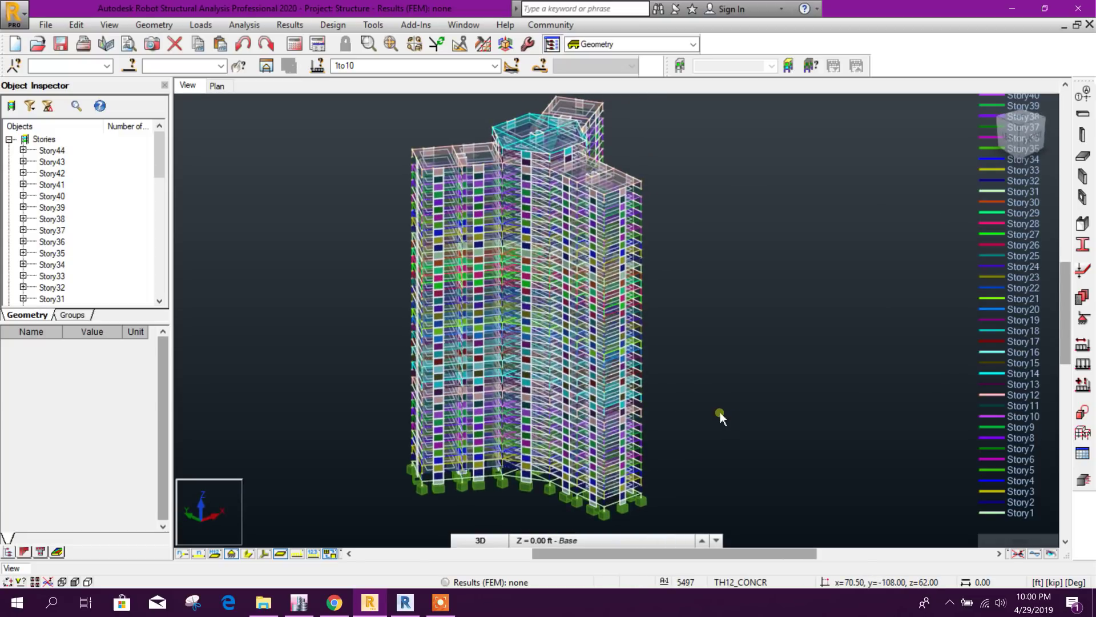